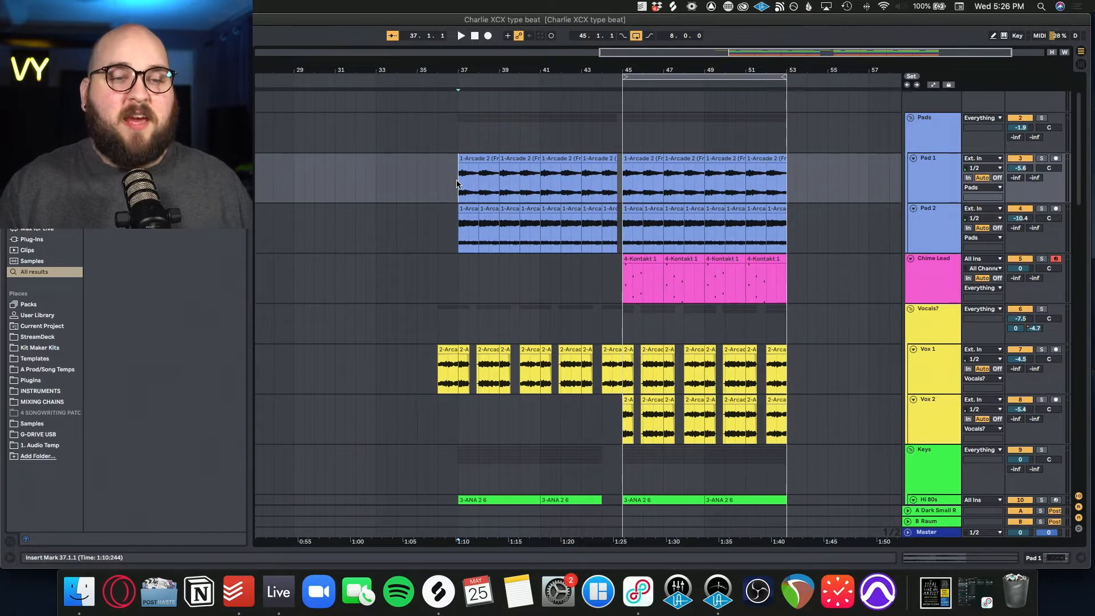
Play the arrangement from bar 36 and review the tracks from the pads down to the clap impact.
{"action": "left_click", "coordinate": [435, 181]}
{"action": "key", "text": "space"}
{"action": "scroll", "coordinate": [435, 181], "scroll_direction": "down", "scroll_amount": 5}
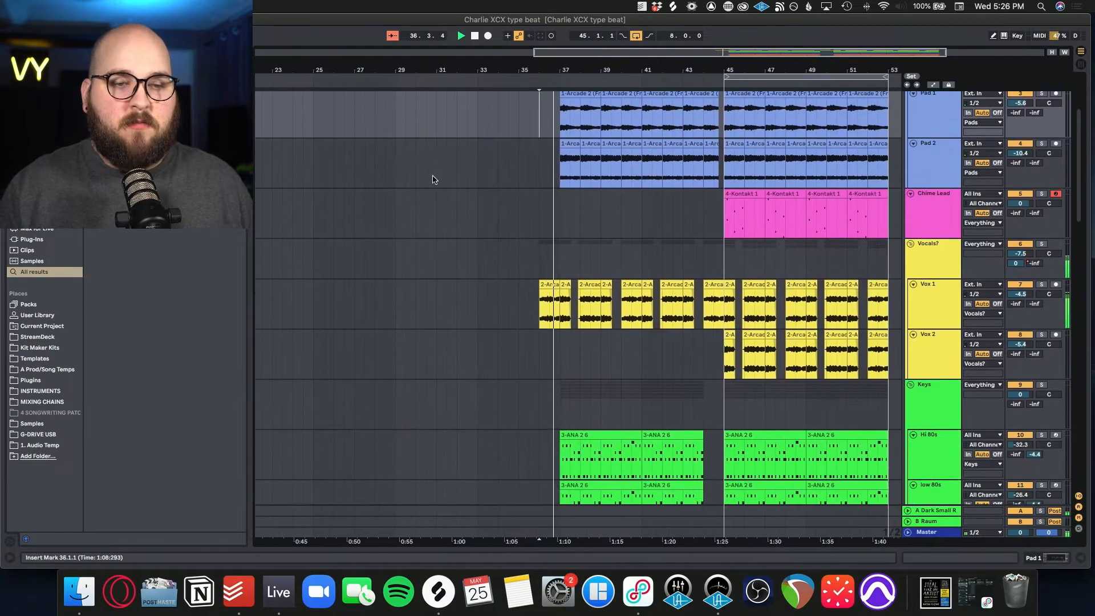
{"action": "scroll", "coordinate": [433, 179], "scroll_direction": "down", "scroll_amount": 2}
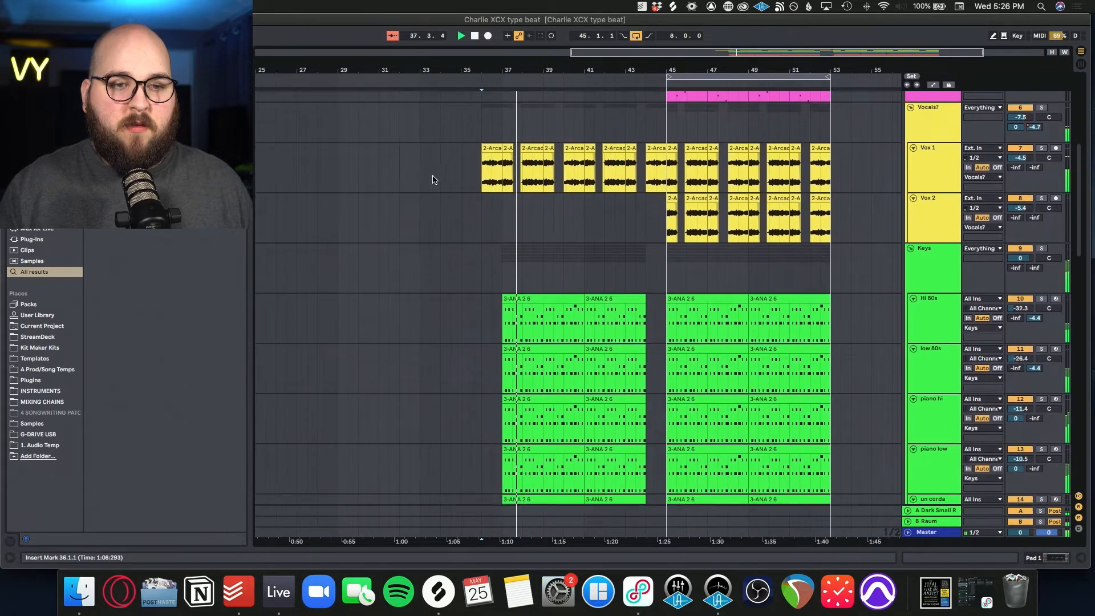
{"action": "scroll", "coordinate": [433, 180], "scroll_direction": "down", "scroll_amount": 1}
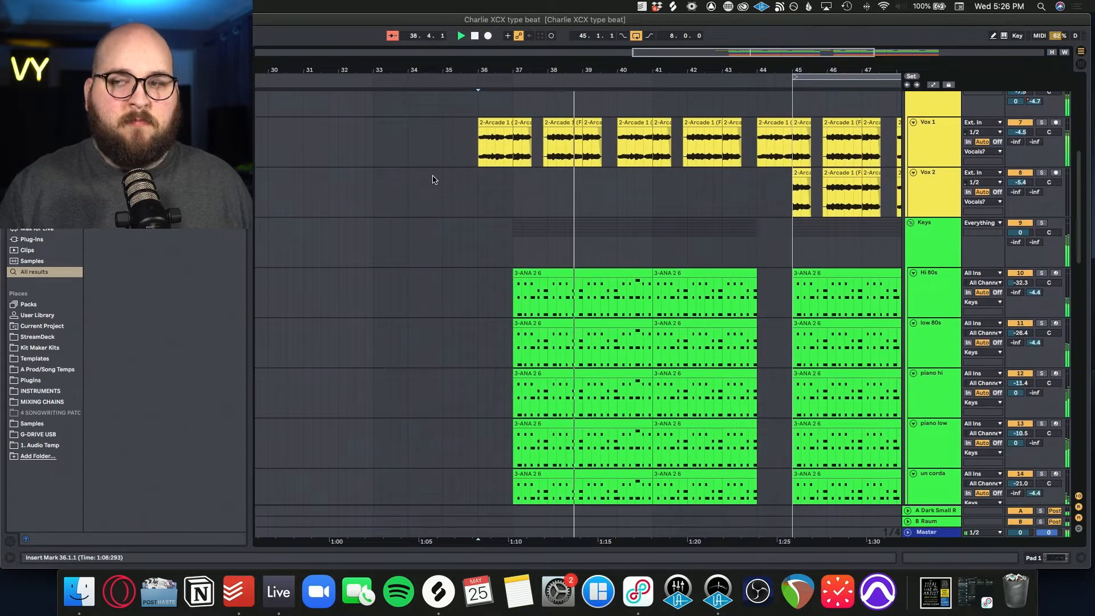
{"action": "scroll", "coordinate": [434, 180], "scroll_direction": "down", "scroll_amount": 1}
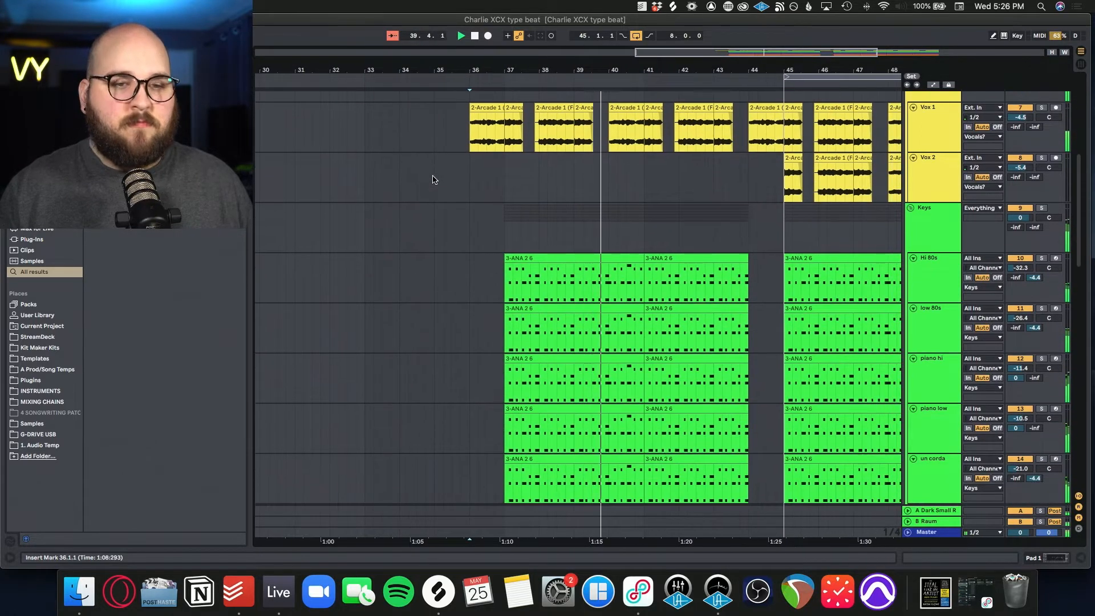
{"action": "scroll", "coordinate": [433, 179], "scroll_direction": "down", "scroll_amount": 12}
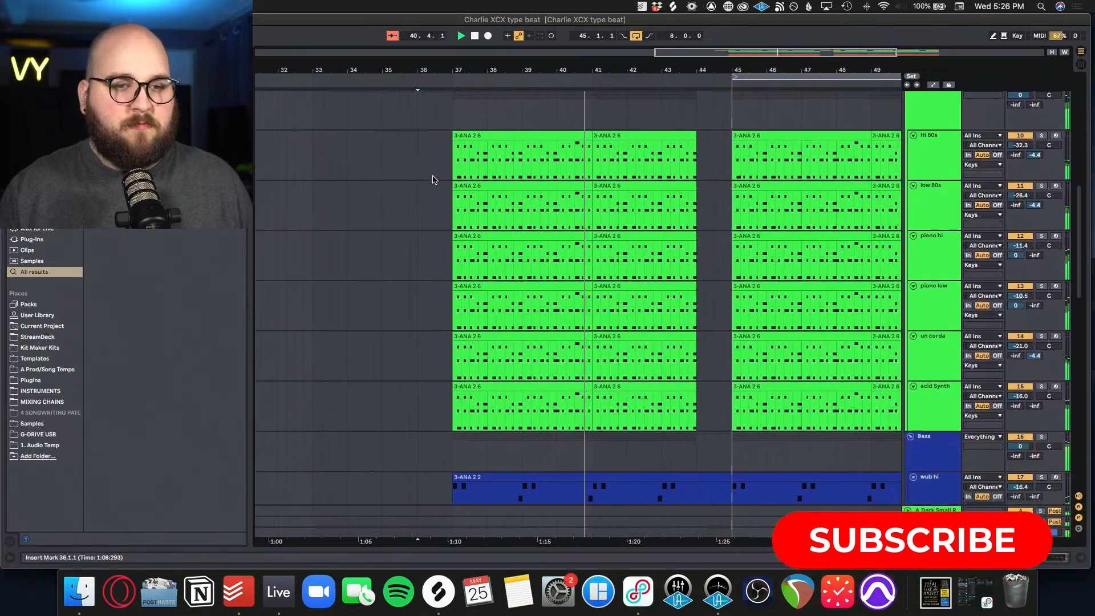
{"action": "scroll", "coordinate": [434, 177], "scroll_direction": "down", "scroll_amount": 12}
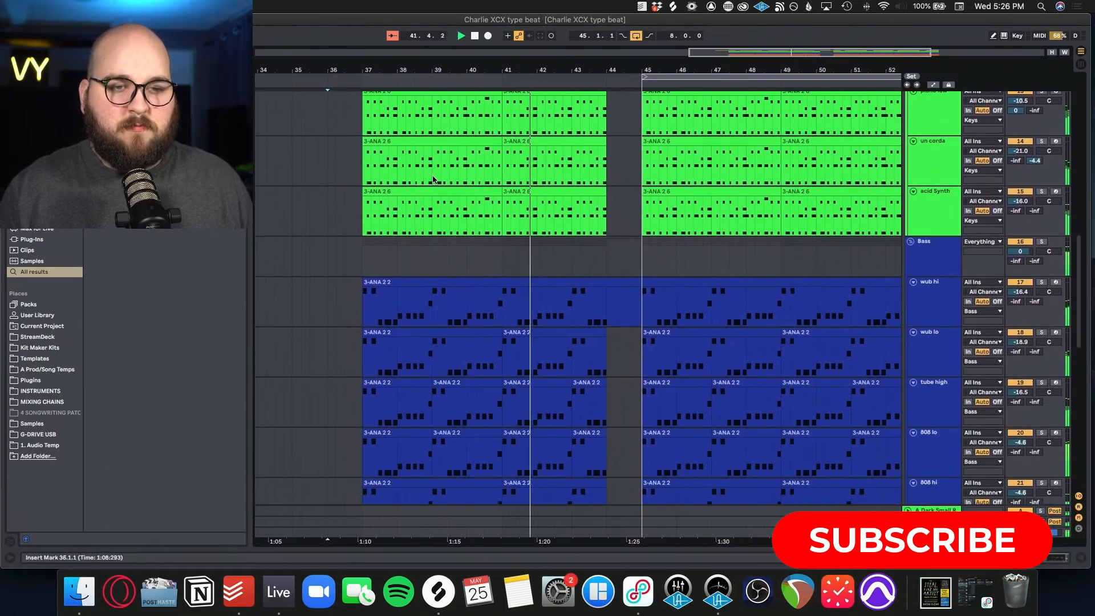
{"action": "scroll", "coordinate": [434, 179], "scroll_direction": "down", "scroll_amount": 7}
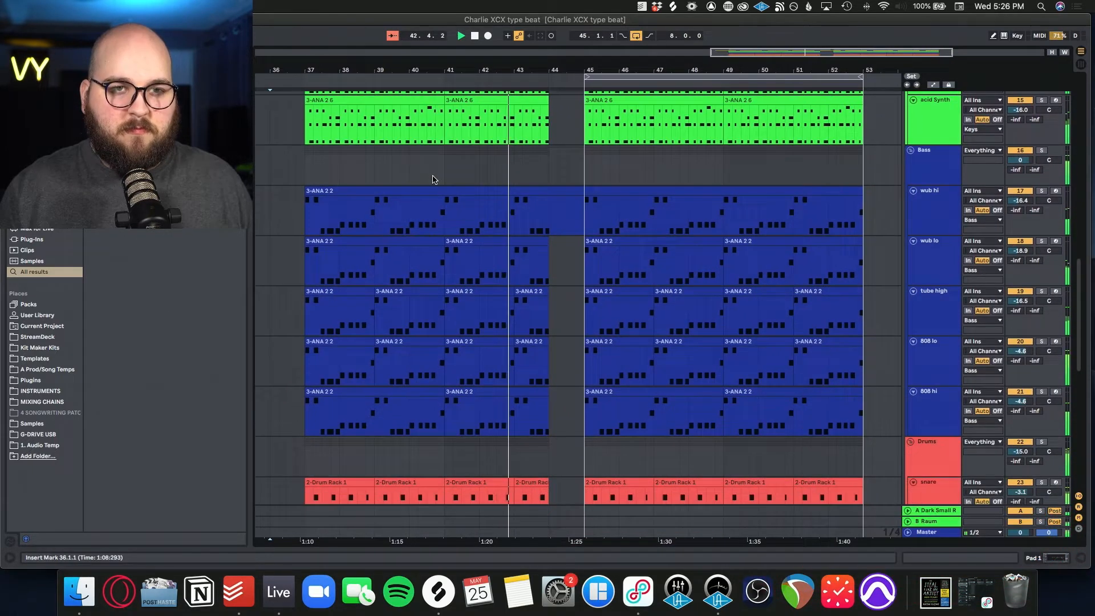
{"action": "scroll", "coordinate": [433, 179], "scroll_direction": "down", "scroll_amount": 7}
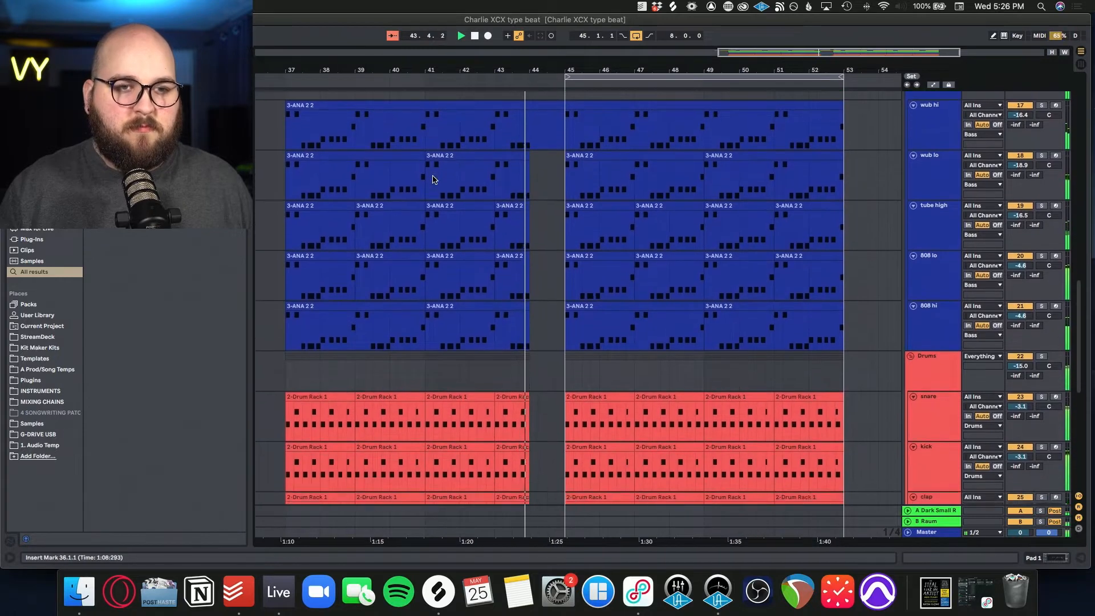
{"action": "scroll", "coordinate": [431, 174], "scroll_direction": "down", "scroll_amount": 4}
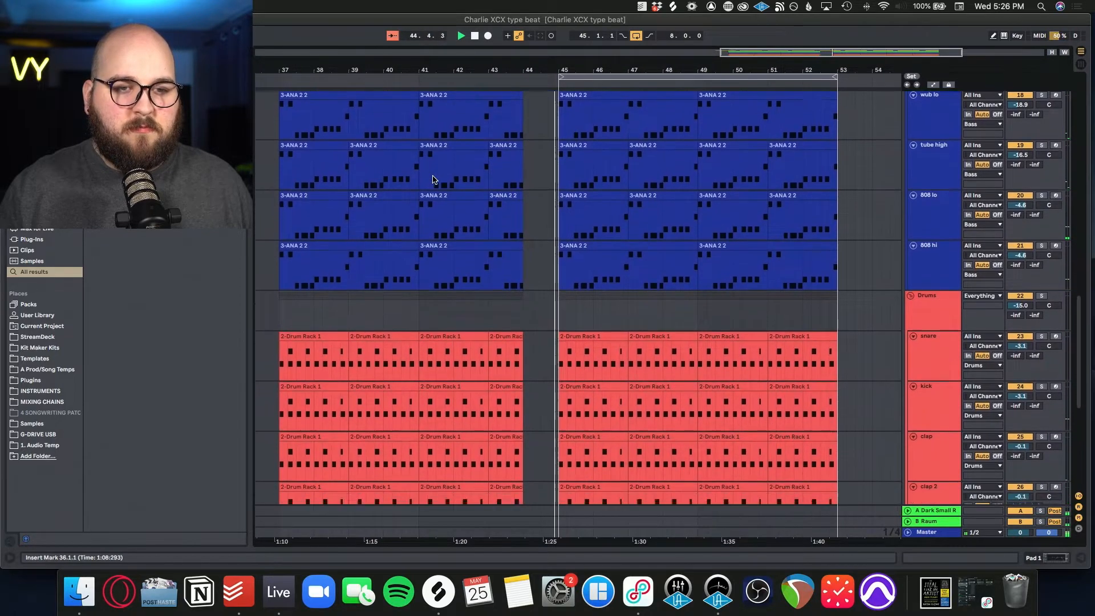
{"action": "scroll", "coordinate": [429, 176], "scroll_direction": "down", "scroll_amount": 12}
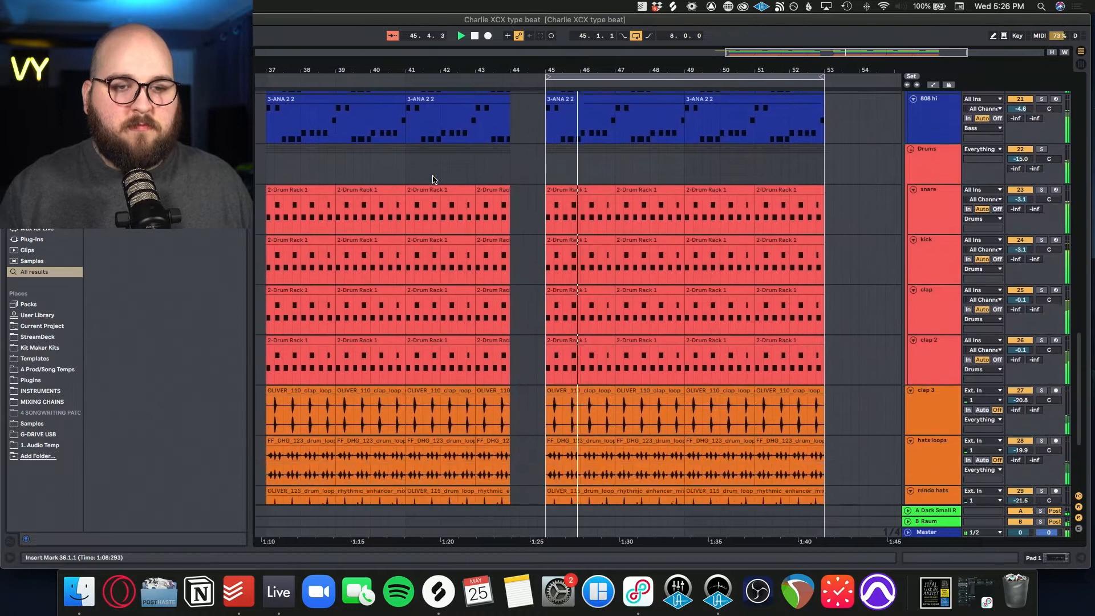
{"action": "scroll", "coordinate": [433, 179], "scroll_direction": "down", "scroll_amount": 4}
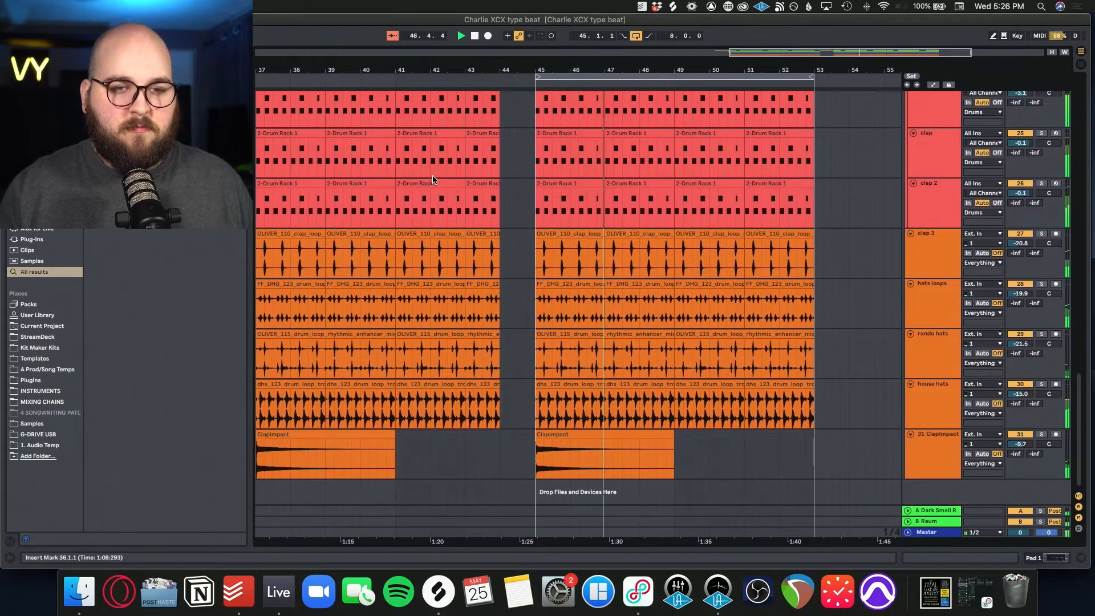
Review the tracks from the drums back up to the pads while the section from bar 45 plays.
{"action": "scroll", "coordinate": [586, 224], "scroll_direction": "up", "scroll_amount": 10}
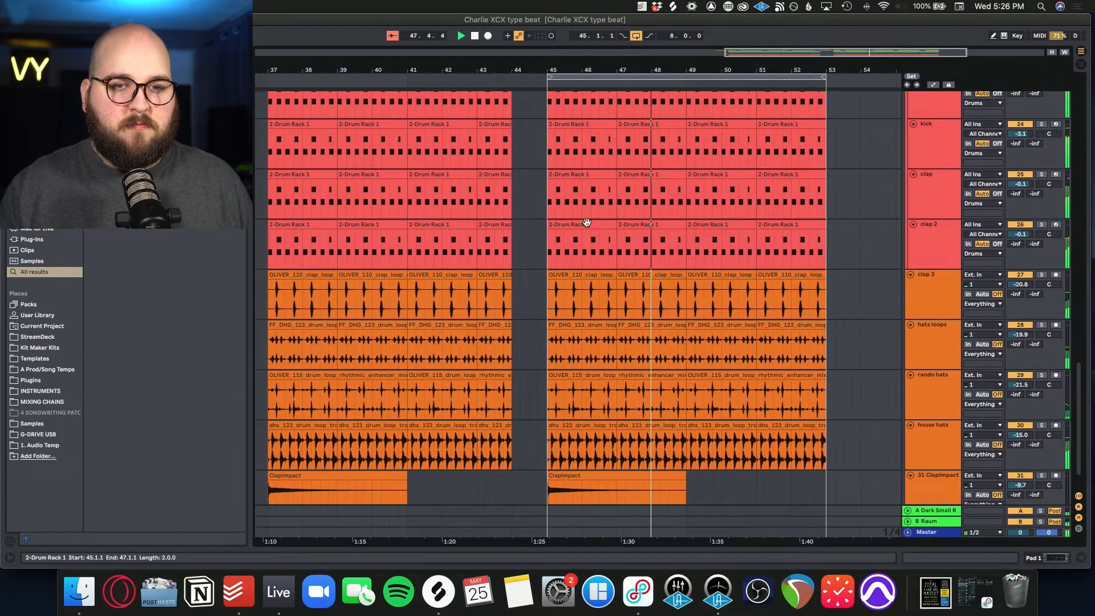
{"action": "scroll", "coordinate": [588, 226], "scroll_direction": "up", "scroll_amount": 12}
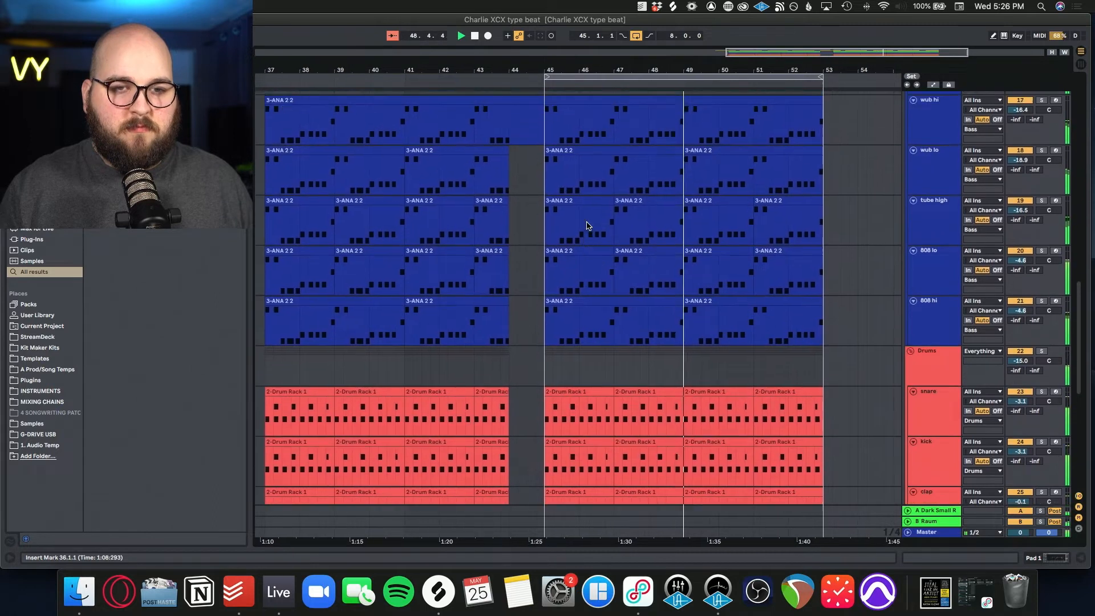
{"action": "scroll", "coordinate": [587, 225], "scroll_direction": "up", "scroll_amount": 14}
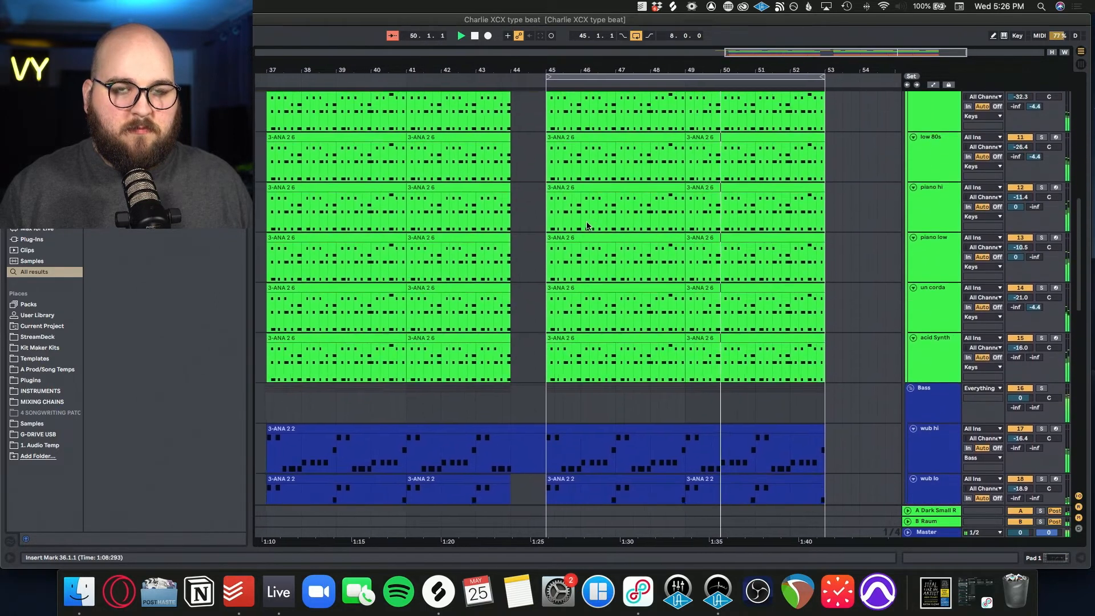
{"action": "scroll", "coordinate": [586, 224], "scroll_direction": "up", "scroll_amount": 10}
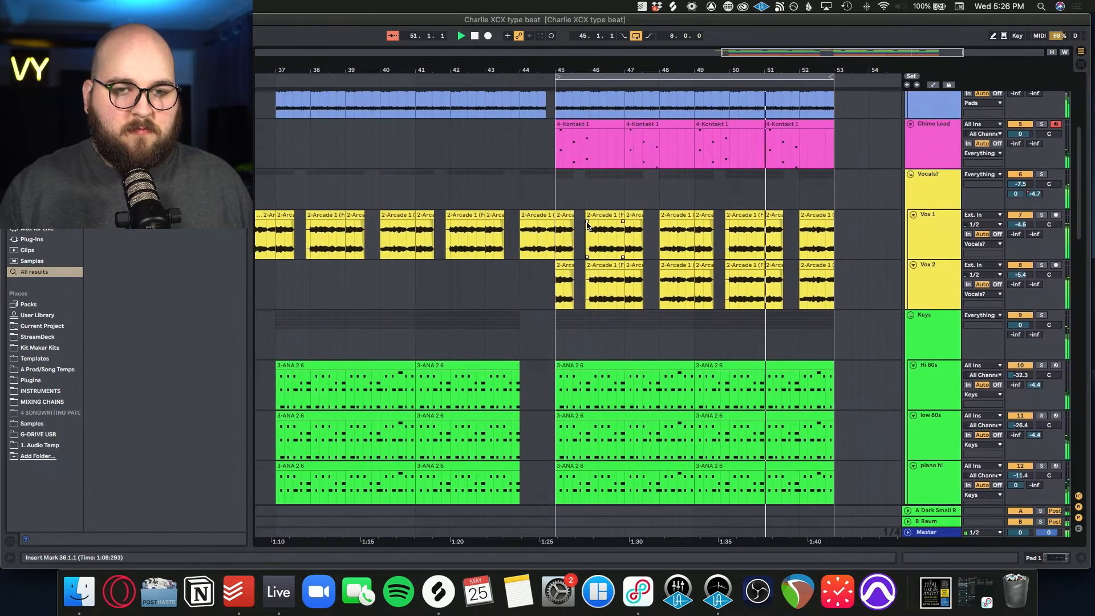
{"action": "scroll", "coordinate": [587, 225], "scroll_direction": "up", "scroll_amount": 1}
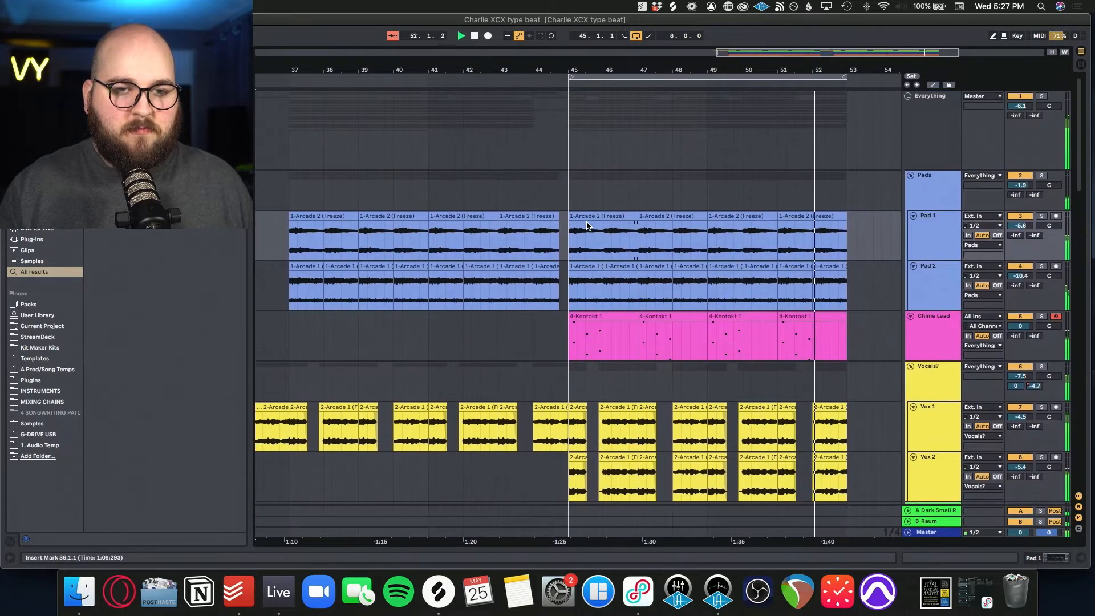
{"action": "scroll", "coordinate": [587, 226], "scroll_direction": "up", "scroll_amount": 5}
{"action": "scroll", "coordinate": [587, 226], "scroll_direction": "right", "scroll_amount": 5}
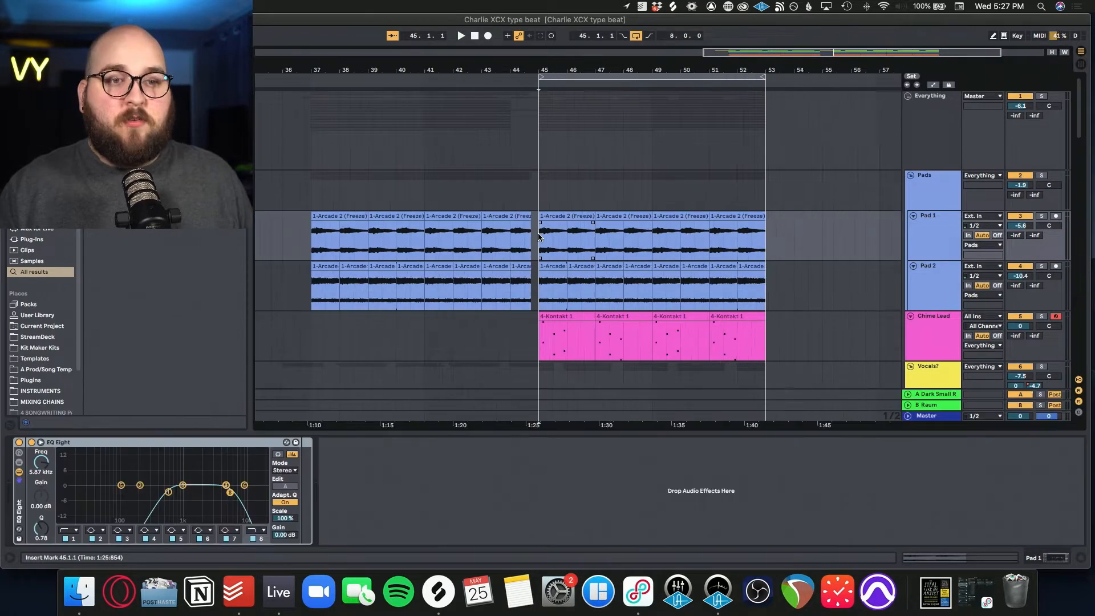
Select the Pad 1 and Pad 2 clips from bar 45 to 47 and audition them with the Pads group soloed.
{"action": "scroll", "coordinate": [538, 237], "scroll_direction": "up", "scroll_amount": 5}
{"action": "left_click", "coordinate": [620, 273], "text": "shift"}
{"action": "key", "text": "z"}
{"action": "scroll", "coordinate": [1037, 142], "scroll_direction": "up", "scroll_amount": 2}
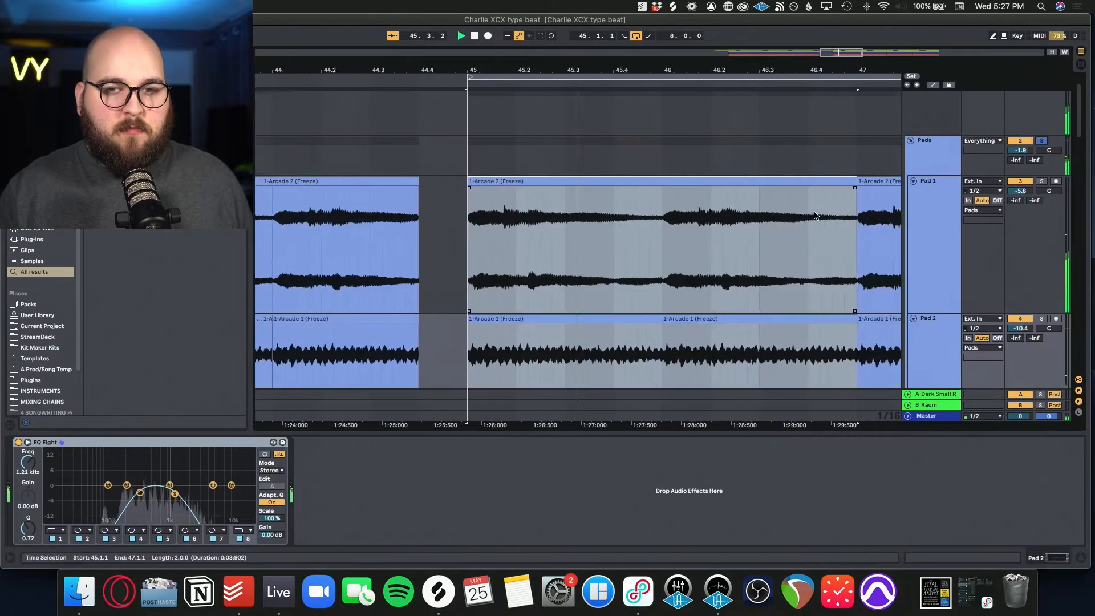
Audition the Pad 1 and Pad 2 clips at bar 45 one at a time, each soloed.
{"action": "scroll", "coordinate": [816, 215], "scroll_direction": "down", "scroll_amount": 4}
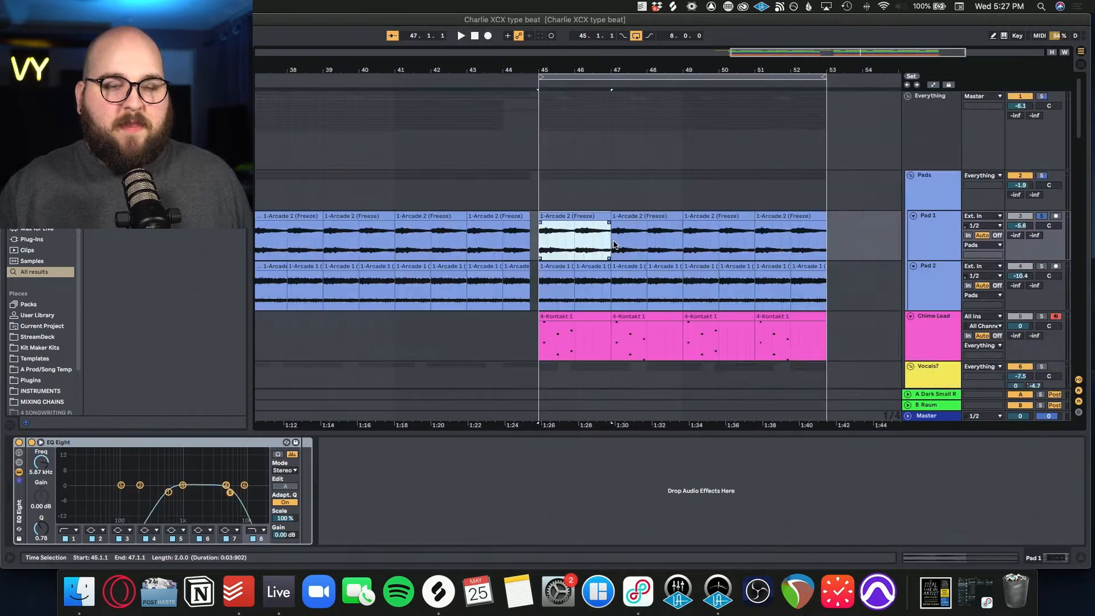
{"action": "key", "text": "z"}
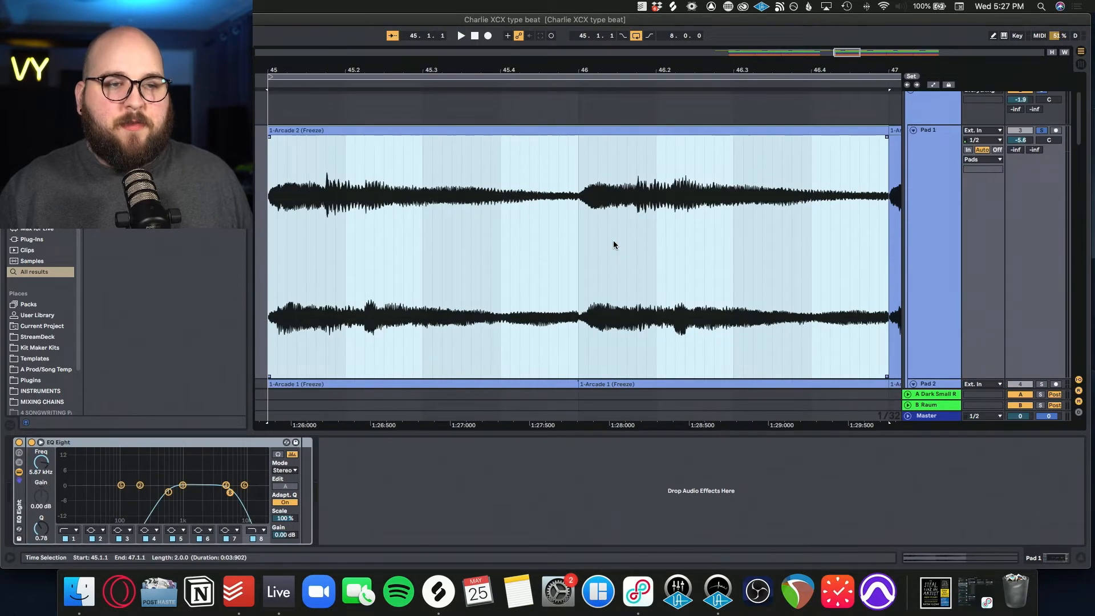
{"action": "key", "text": "space"}
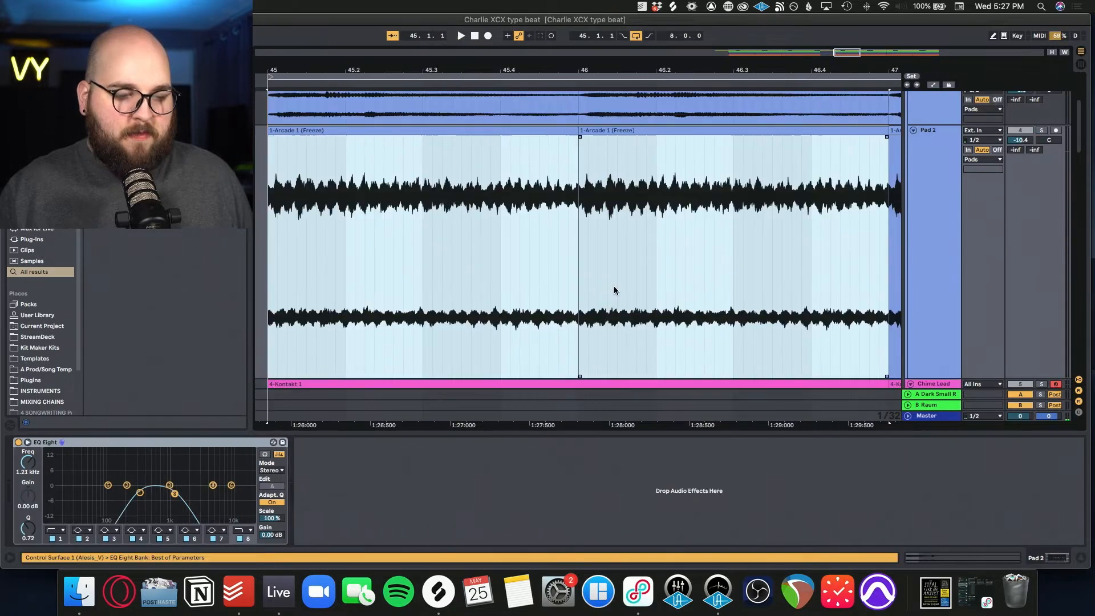
{"action": "key", "text": "space"}
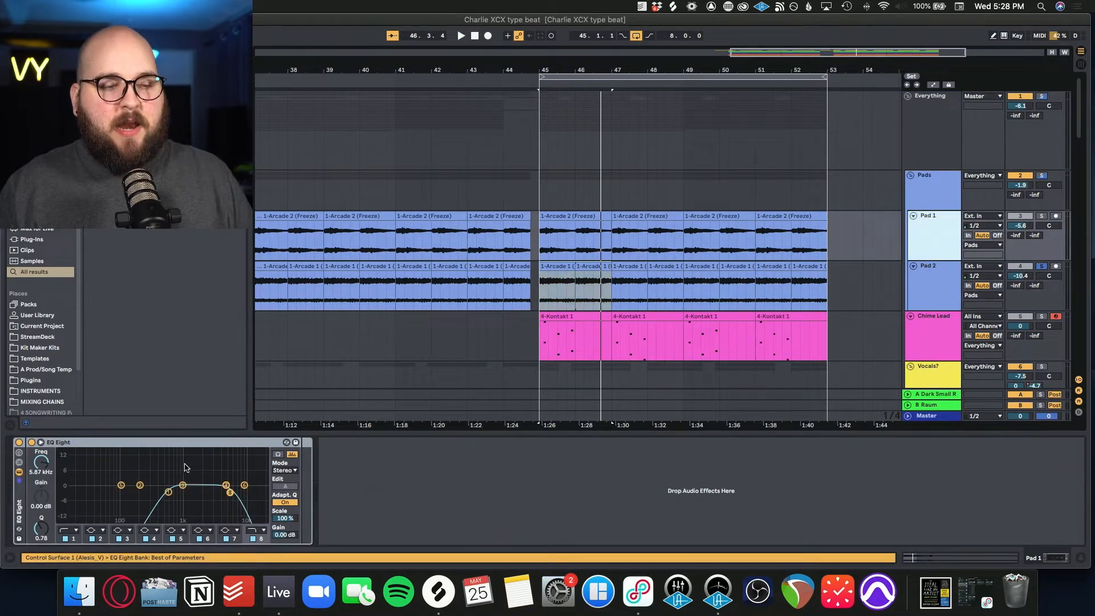
Compare the EQ Eight curves on the Pad 1 and Pad 2 tracks.
{"action": "left_click", "coordinate": [925, 290]}
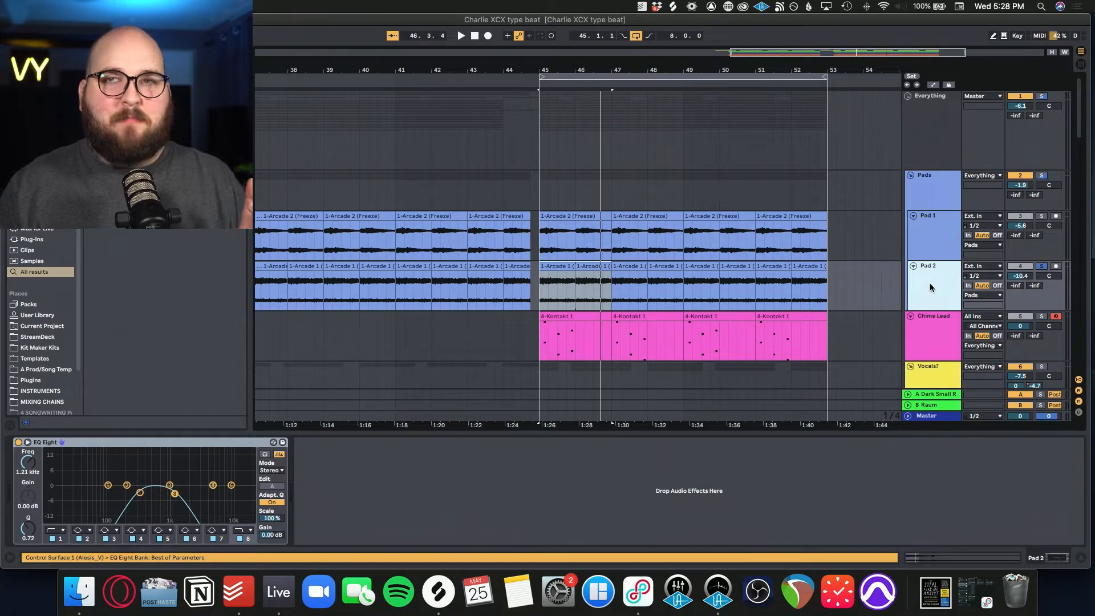
{"action": "left_click", "coordinate": [927, 237]}
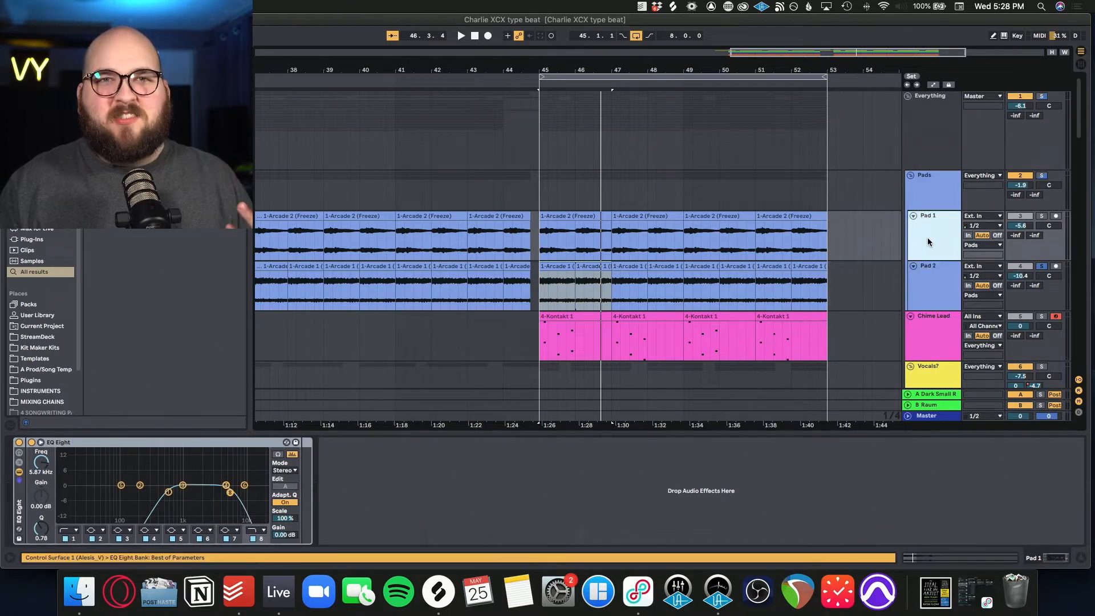
{"action": "left_click", "coordinate": [929, 281]}
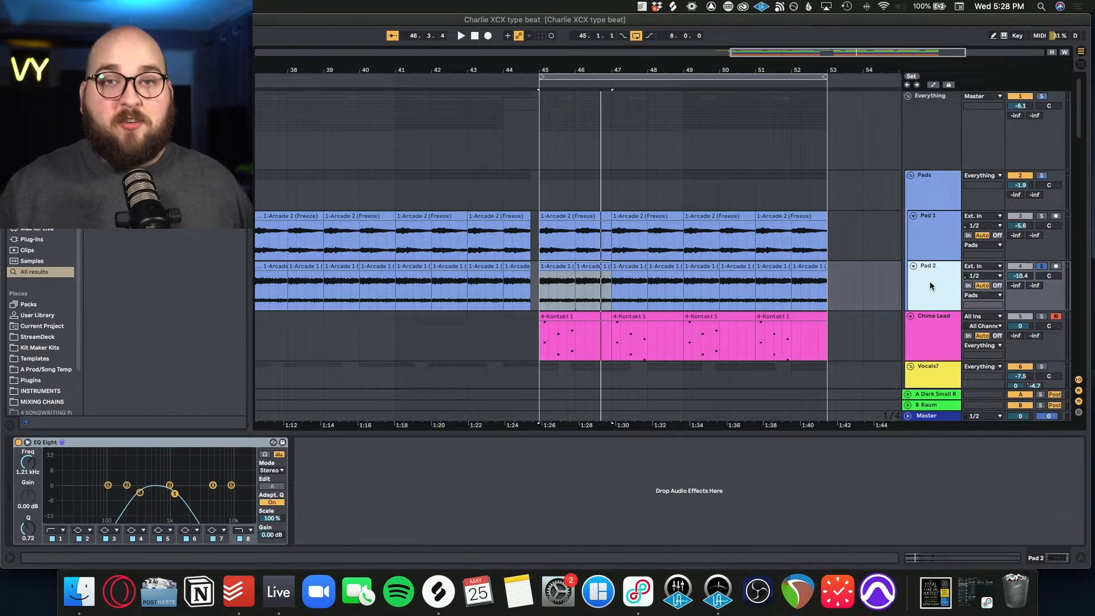
Bypass Fresh Air in the Pads group's effect chain and examine the Raum reverb's settings.
{"action": "left_click", "coordinate": [936, 209]}
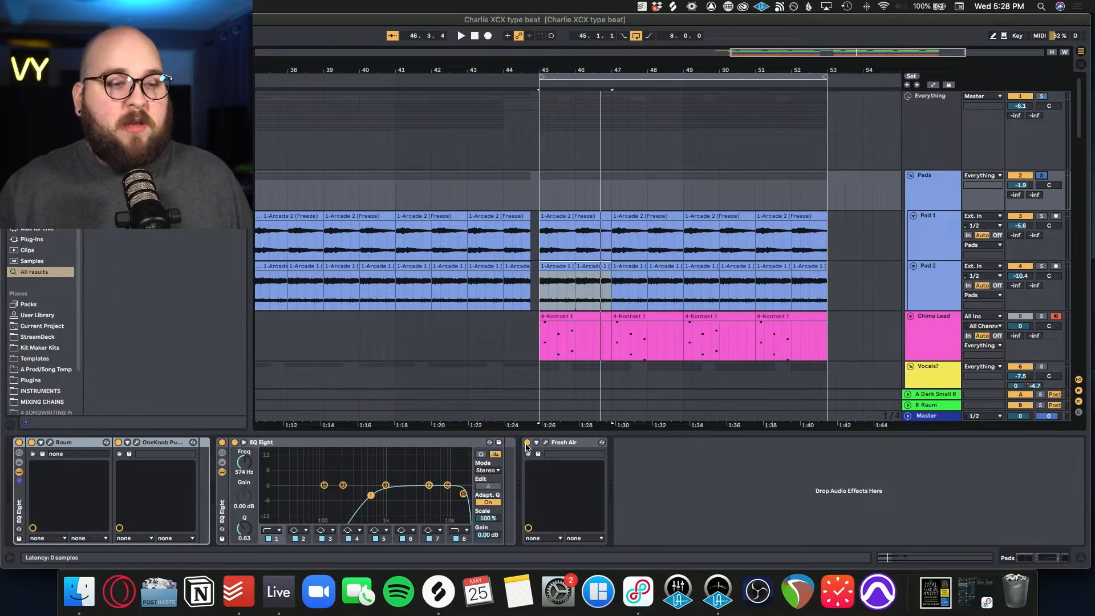
{"action": "left_click", "coordinate": [526, 443]}
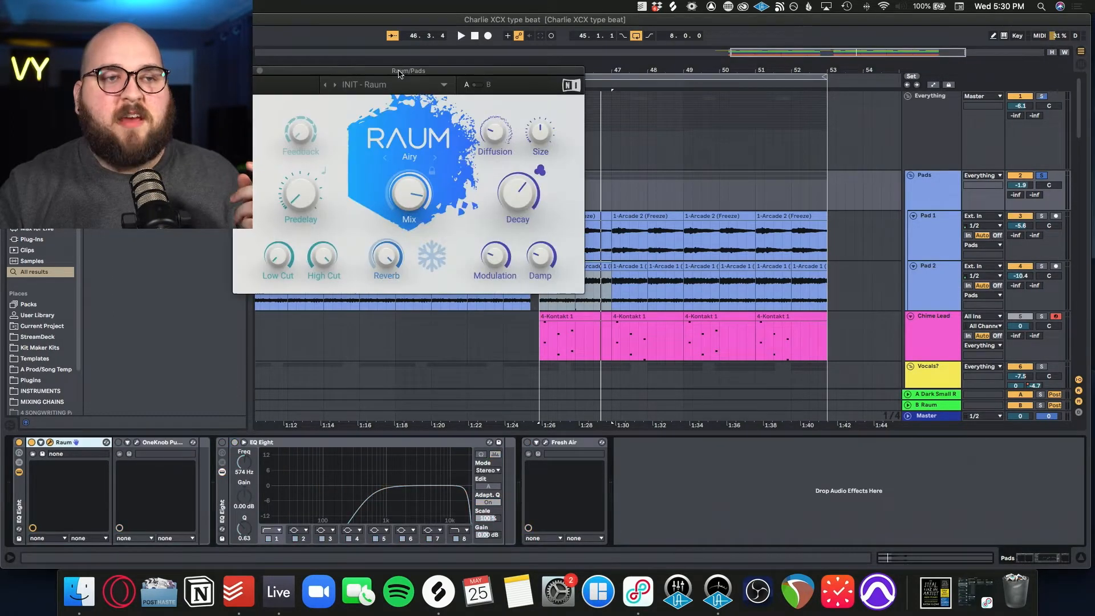
{"action": "left_click_drag", "start_coordinate": [412, 49], "coordinate": [580, 129]}
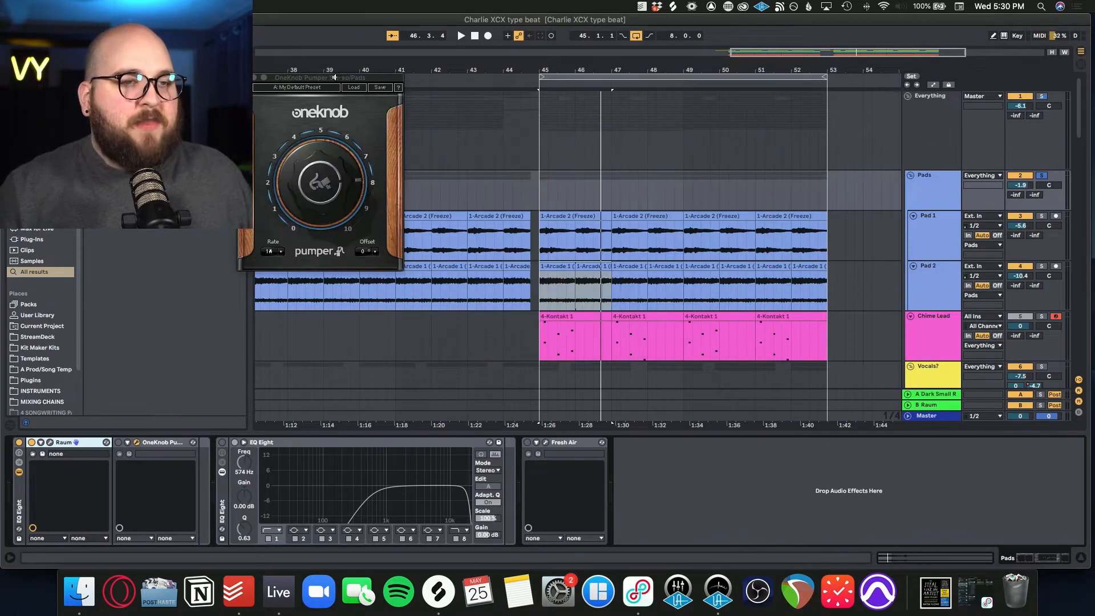
Examine OneKnob Pumper on the Pads group and switch Pumper, EQ Eight and Fresh Air back on.
{"action": "left_click_drag", "start_coordinate": [335, 79], "coordinate": [631, 126]}
{"action": "left_click", "coordinate": [118, 442]}
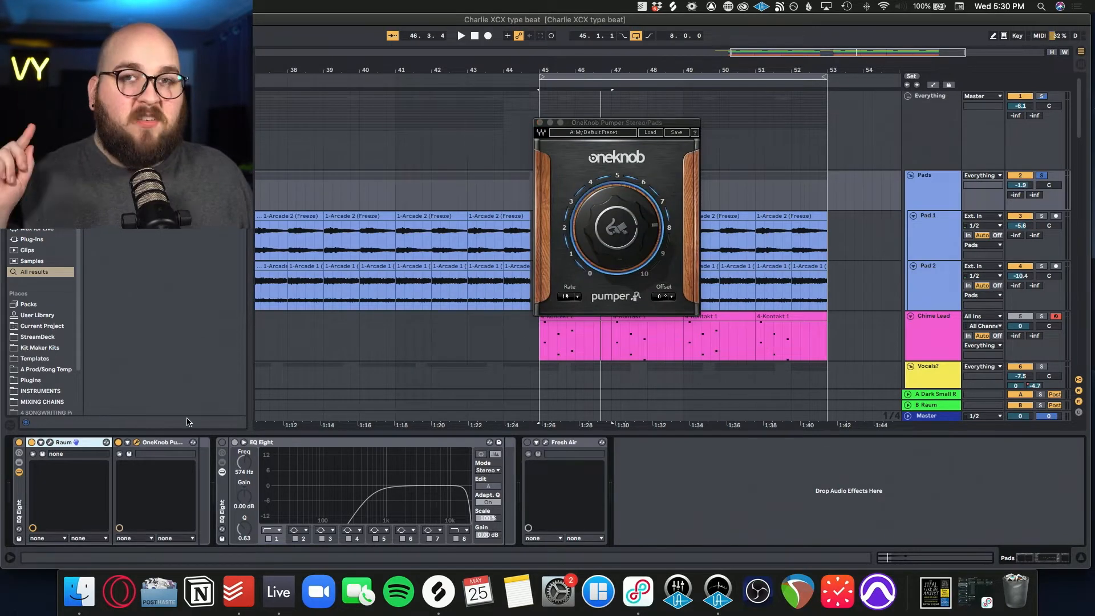
{"action": "left_click", "coordinate": [315, 441]}
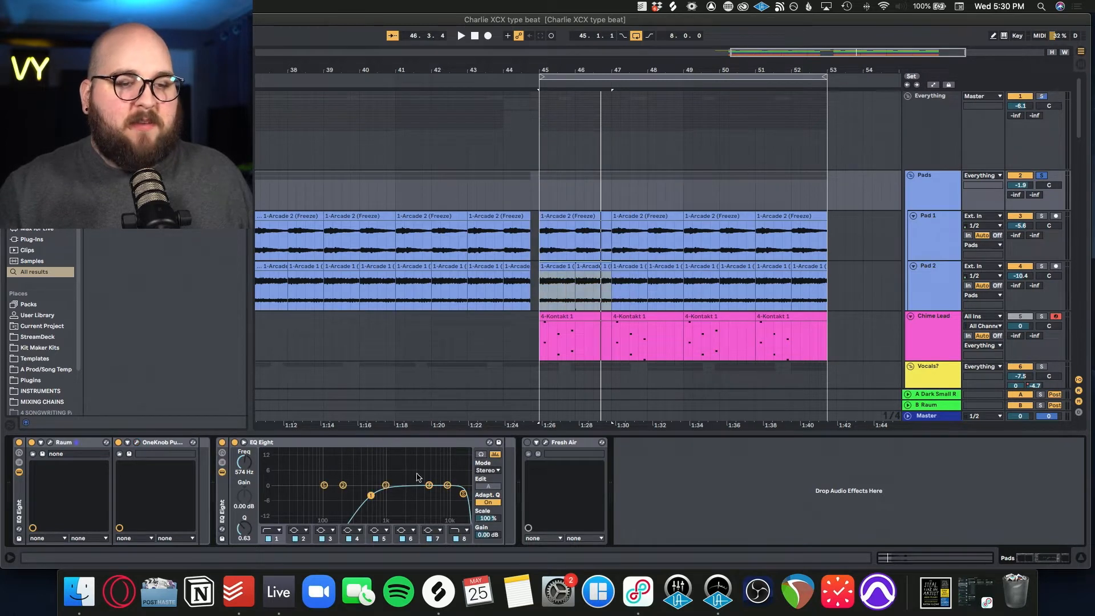
{"action": "left_click", "coordinate": [528, 443]}
{"action": "left_click_drag", "start_coordinate": [527, 79], "coordinate": [536, 80]}
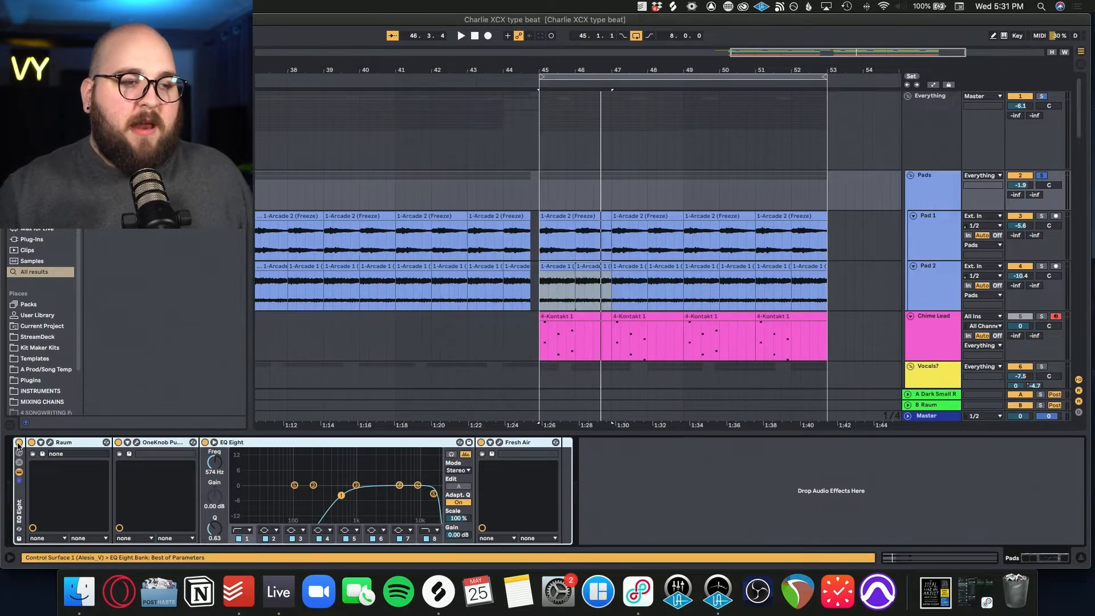
Play the soloed pads with the group's whole effect rack bypassed and enabled to compare the sound.
{"action": "key", "text": "space"}
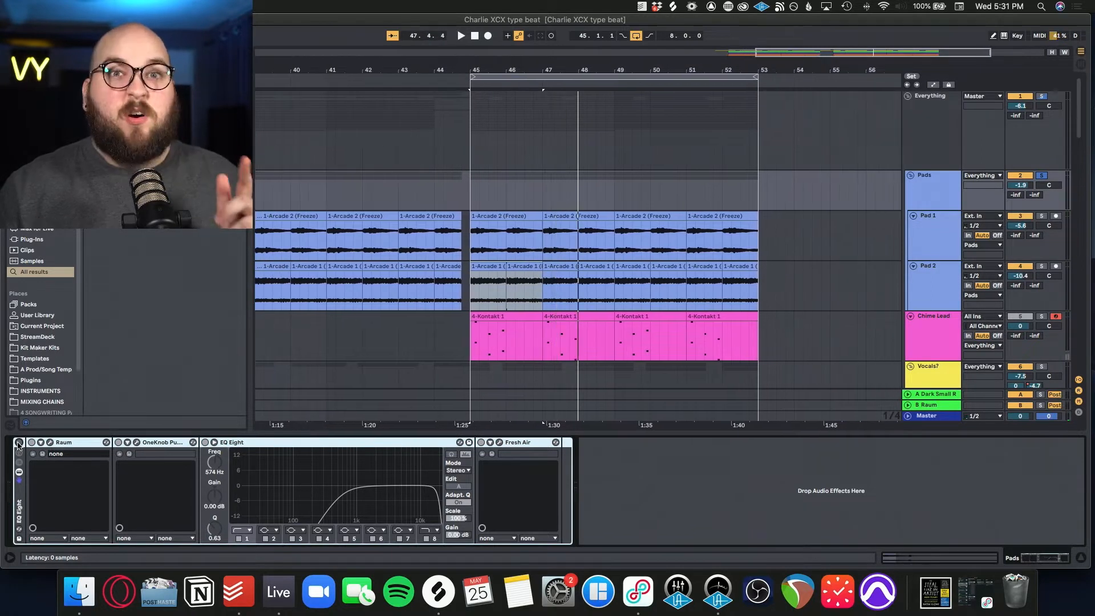
{"action": "key", "text": "space"}
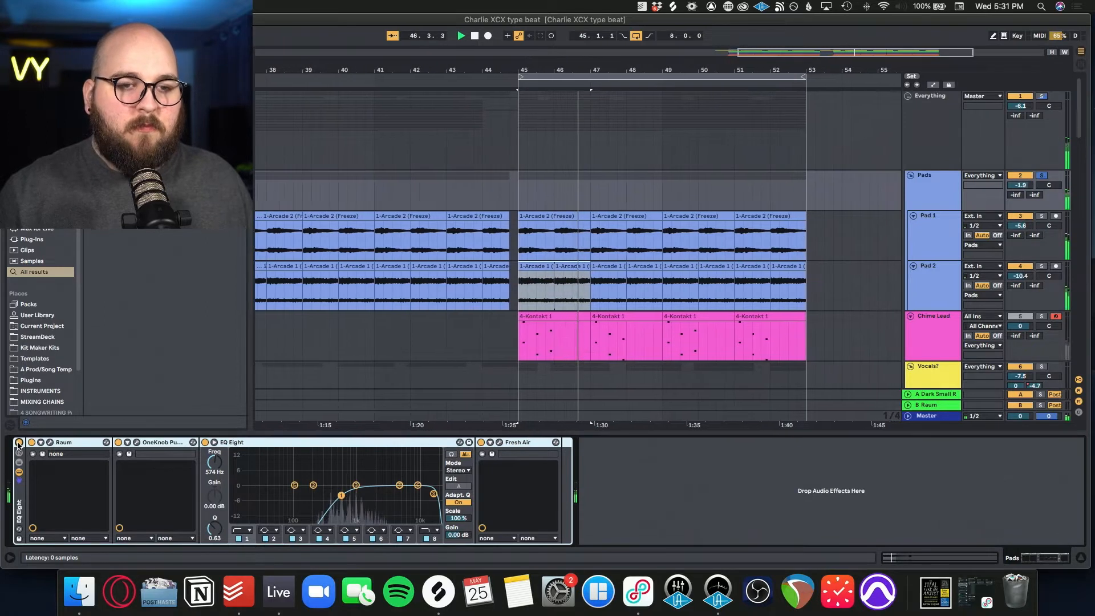
{"action": "key", "text": "space"}
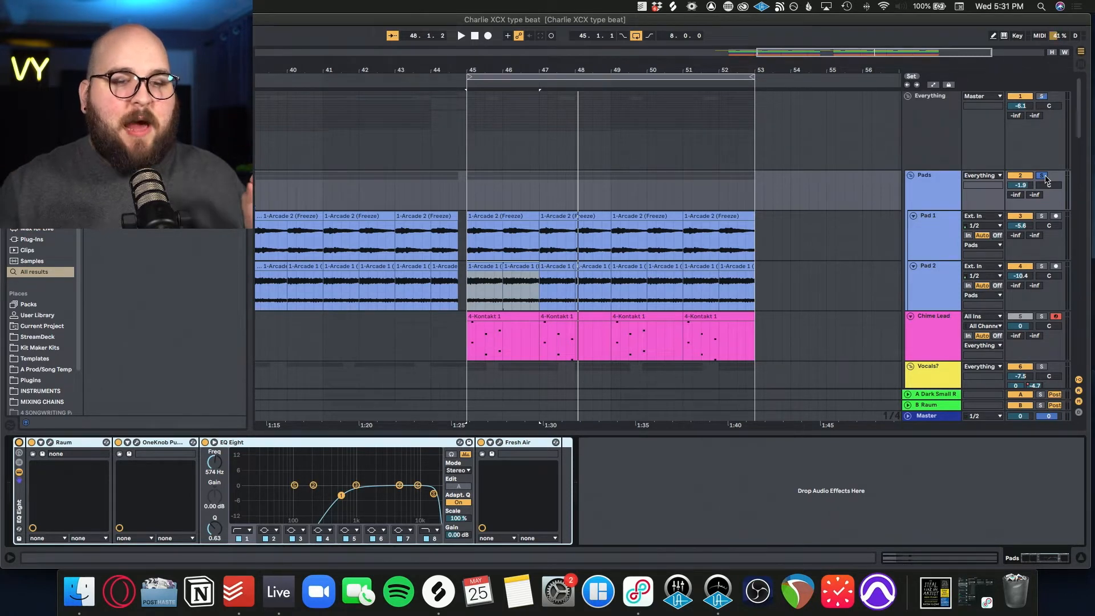
{"action": "left_click", "coordinate": [698, 493]}
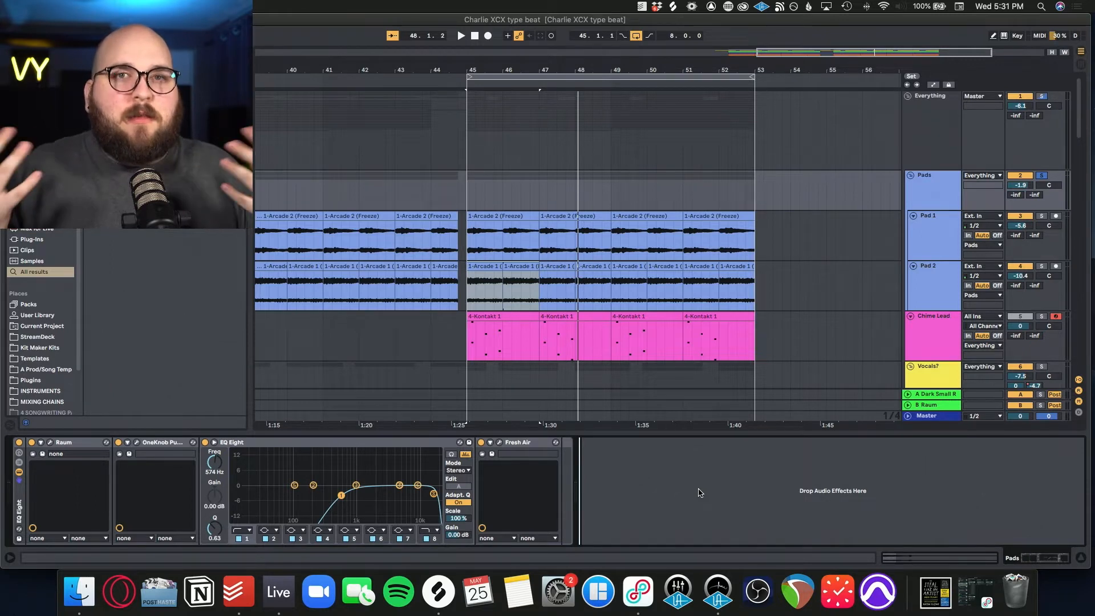
Solo the Keys group and play it from bar 45 while looking over all of its layered tracks.
{"action": "scroll", "coordinate": [734, 274], "scroll_direction": "down", "scroll_amount": 5}
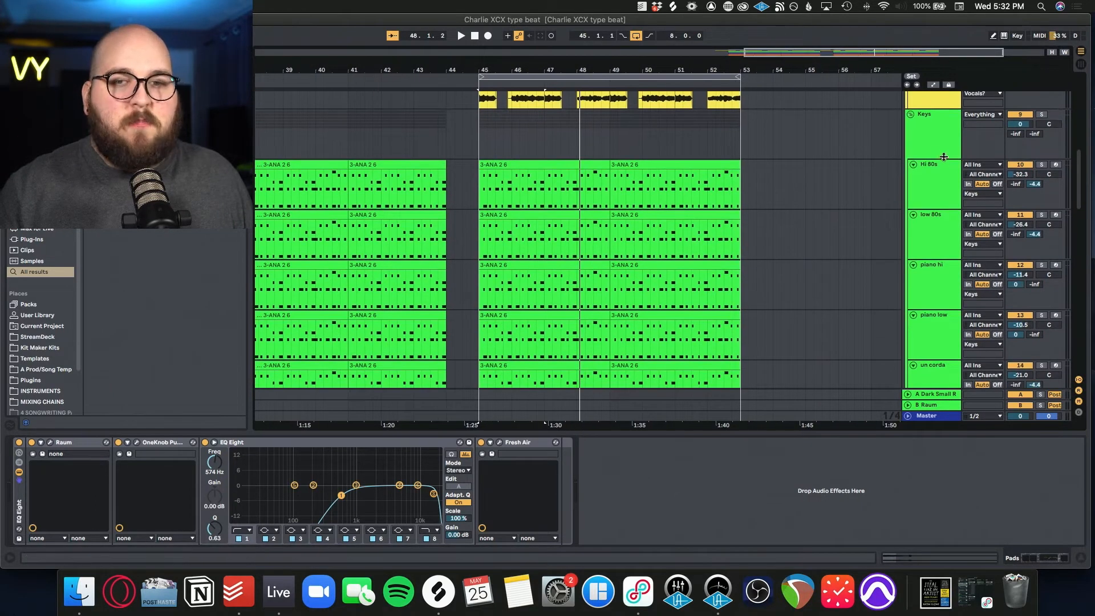
{"action": "left_click", "coordinate": [943, 156]}
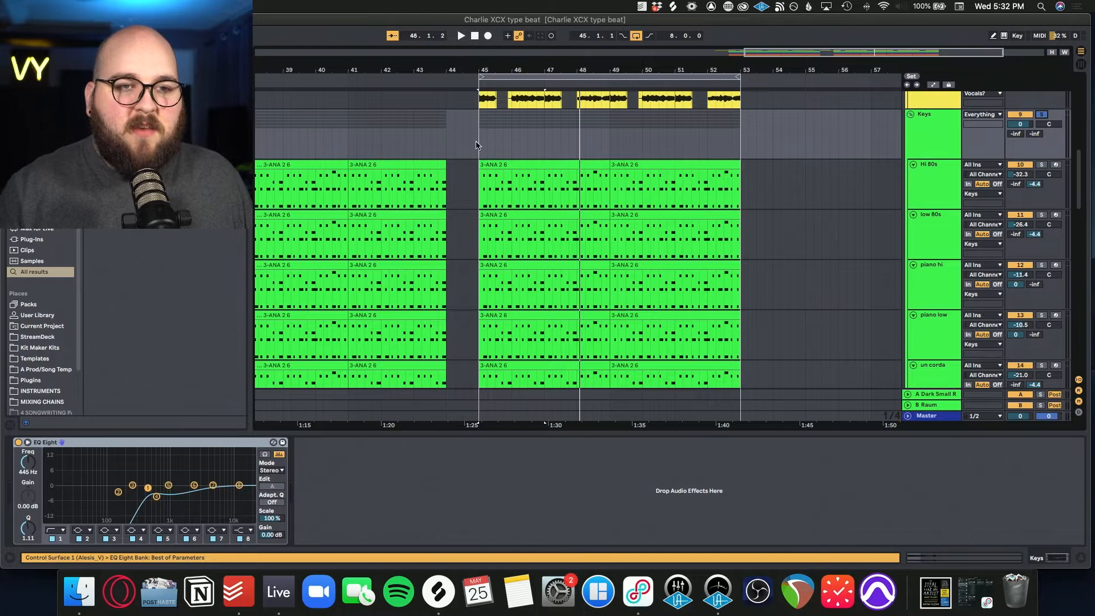
{"action": "left_click", "coordinate": [477, 145]}
{"action": "key", "text": "space"}
{"action": "scroll", "coordinate": [596, 229], "scroll_direction": "up", "scroll_amount": 5}
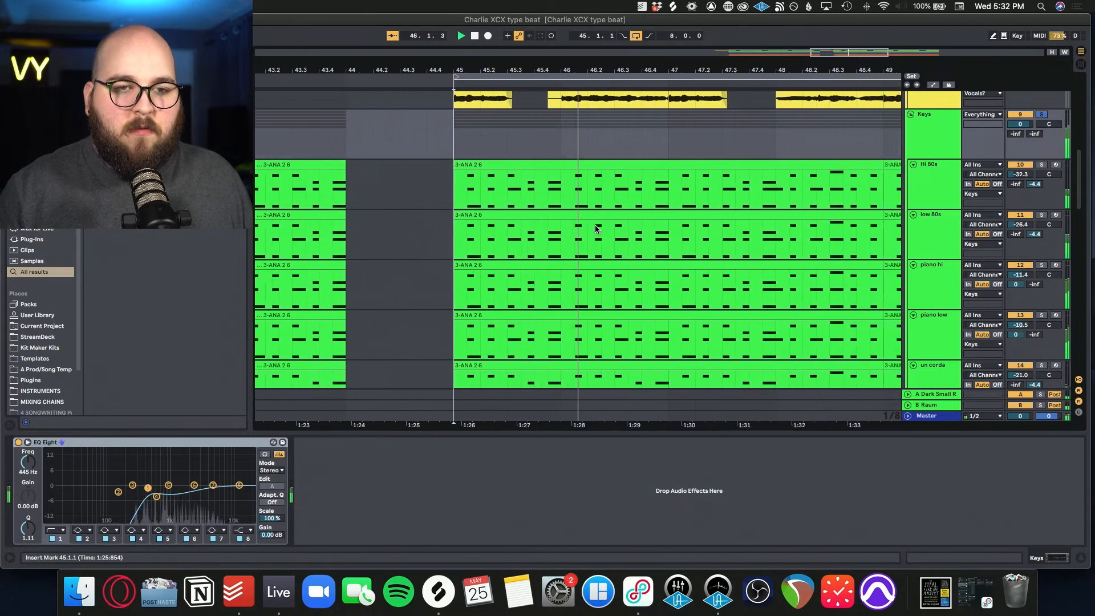
{"action": "scroll", "coordinate": [596, 229], "scroll_direction": "down", "scroll_amount": 3}
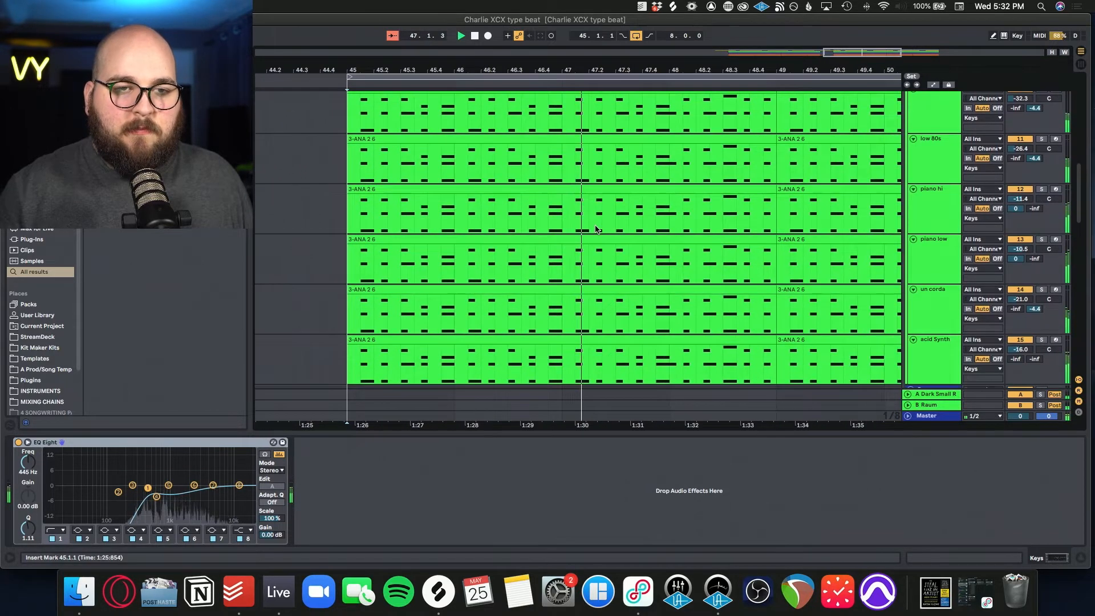
{"action": "scroll", "coordinate": [596, 228], "scroll_direction": "down", "scroll_amount": 3}
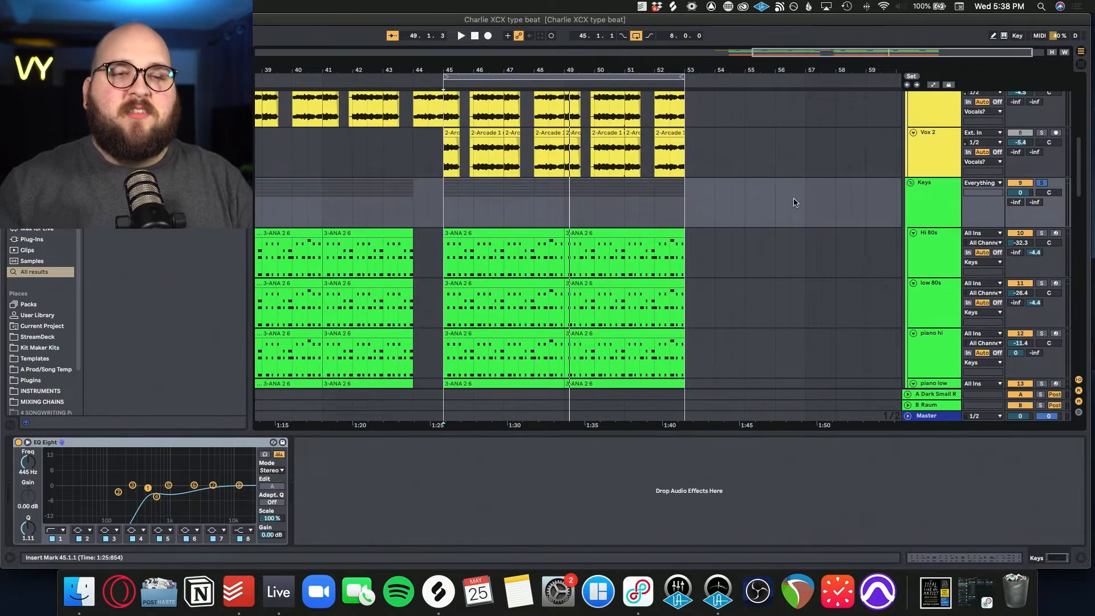
Examine the MIDI notes of the Hi 80s clip at bar 45 and return to the track's device view.
{"action": "scroll", "coordinate": [795, 201], "scroll_direction": "down", "scroll_amount": 3}
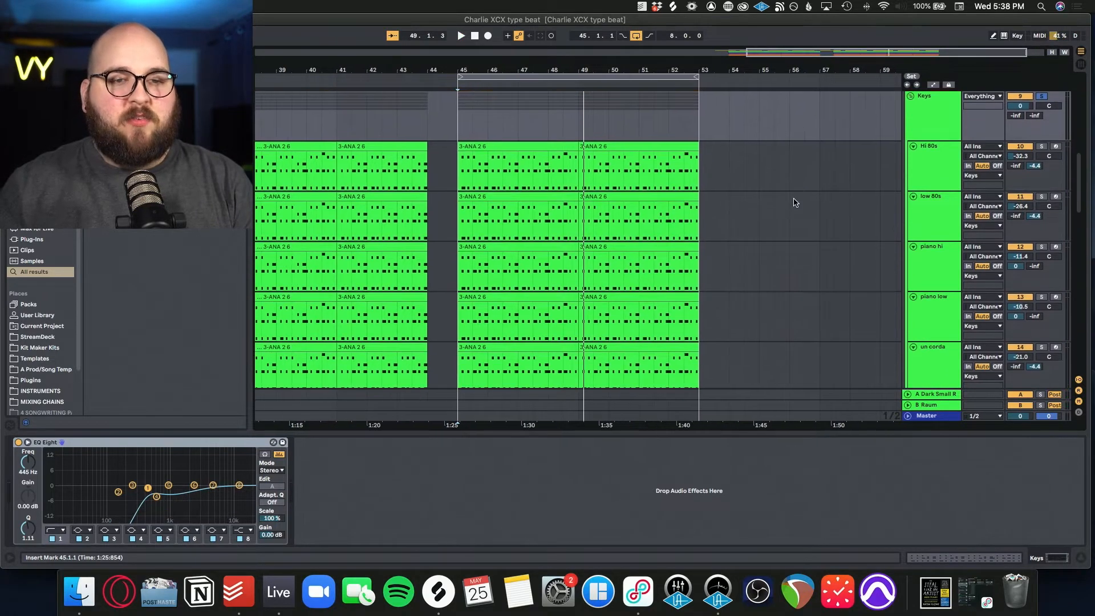
{"action": "double_click", "coordinate": [516, 169]}
{"action": "left_click", "coordinate": [366, 425]}
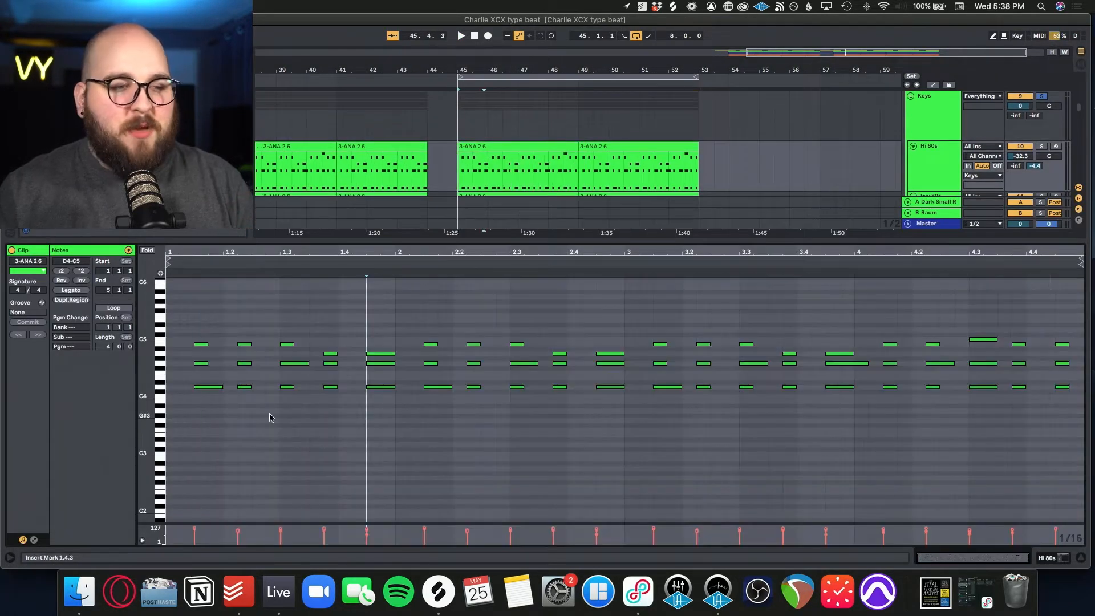
{"action": "scroll", "coordinate": [228, 366], "scroll_direction": "up", "scroll_amount": 2}
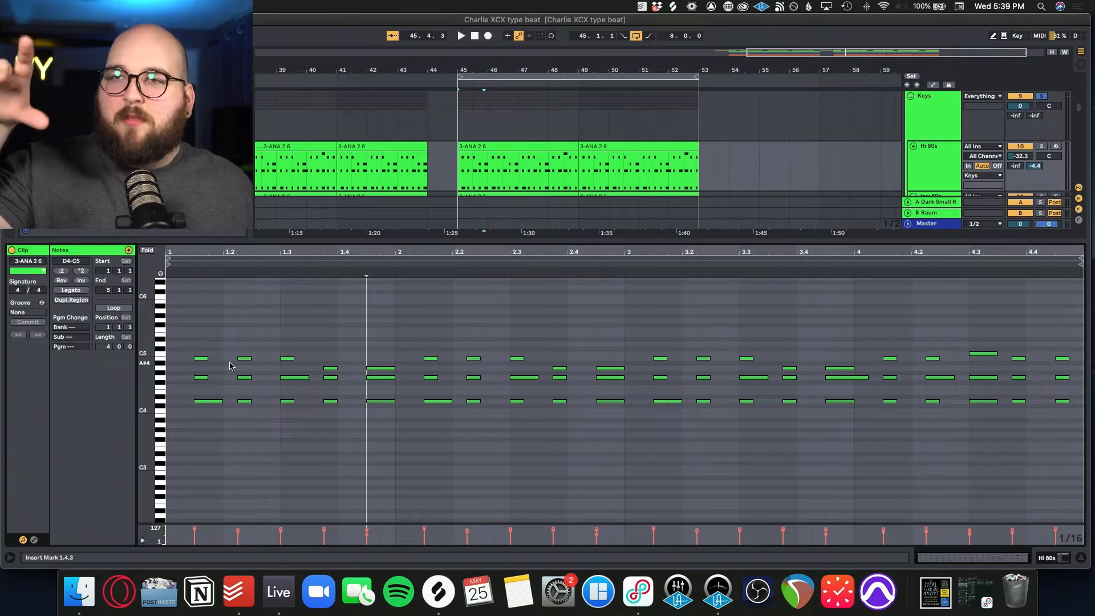
{"action": "left_click", "coordinate": [456, 170]}
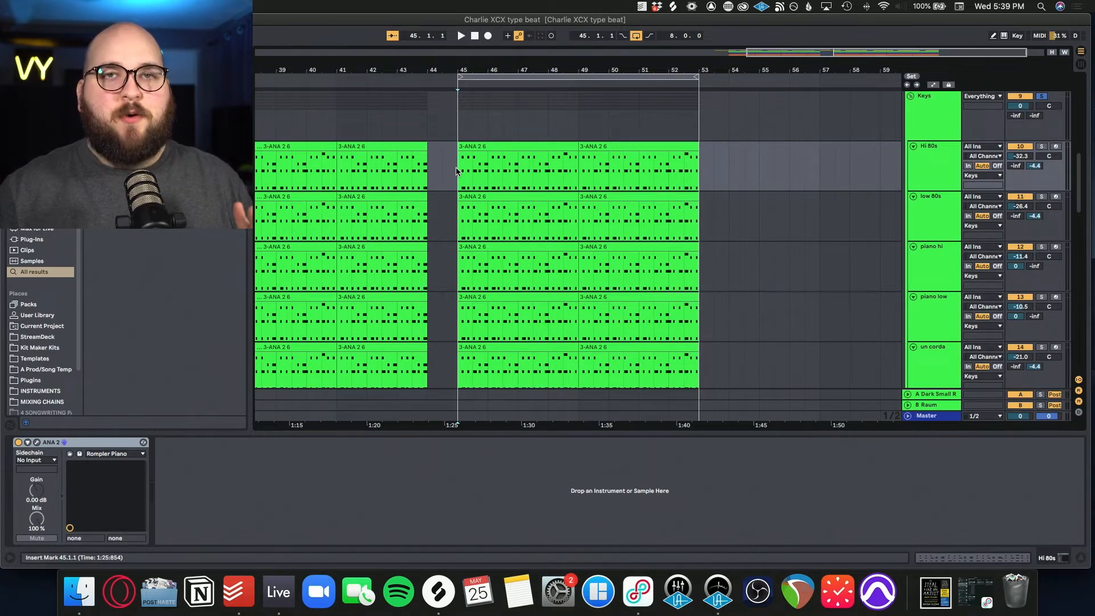
Compare the instruments and effects loaded on the un corda and piano hi tracks in the Keys group.
{"action": "scroll", "coordinate": [763, 188], "scroll_direction": "down", "scroll_amount": 2}
{"action": "scroll", "coordinate": [763, 188], "scroll_direction": "right", "scroll_amount": 1}
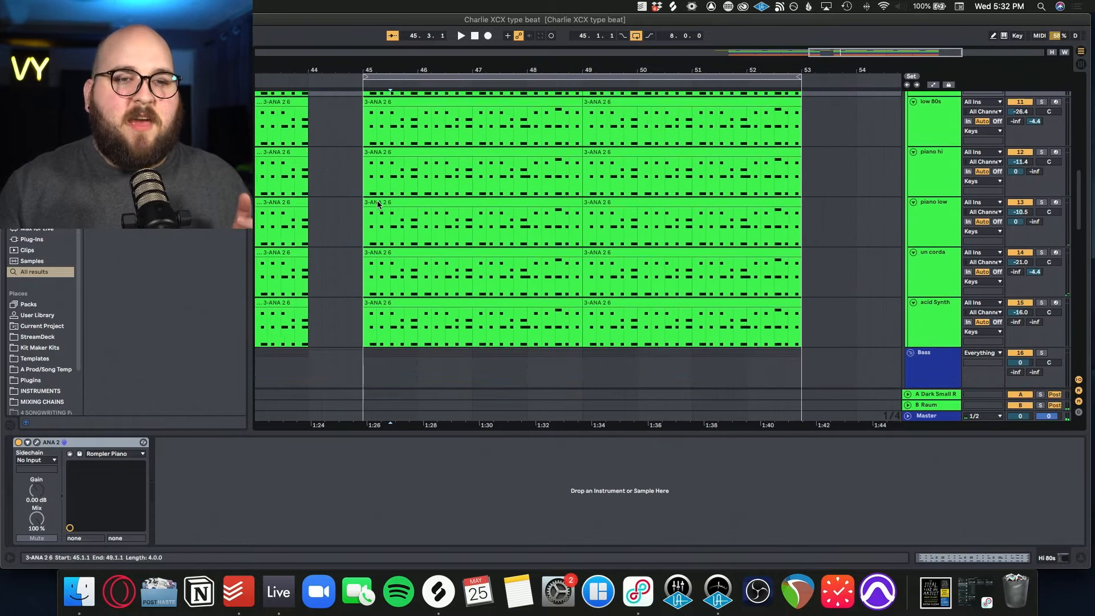
{"action": "scroll", "coordinate": [378, 204], "scroll_direction": "up", "scroll_amount": 2}
{"action": "left_click", "coordinate": [434, 362]}
{"action": "left_click", "coordinate": [429, 311]}
{"action": "scroll", "coordinate": [427, 305], "scroll_direction": "up", "scroll_amount": 2}
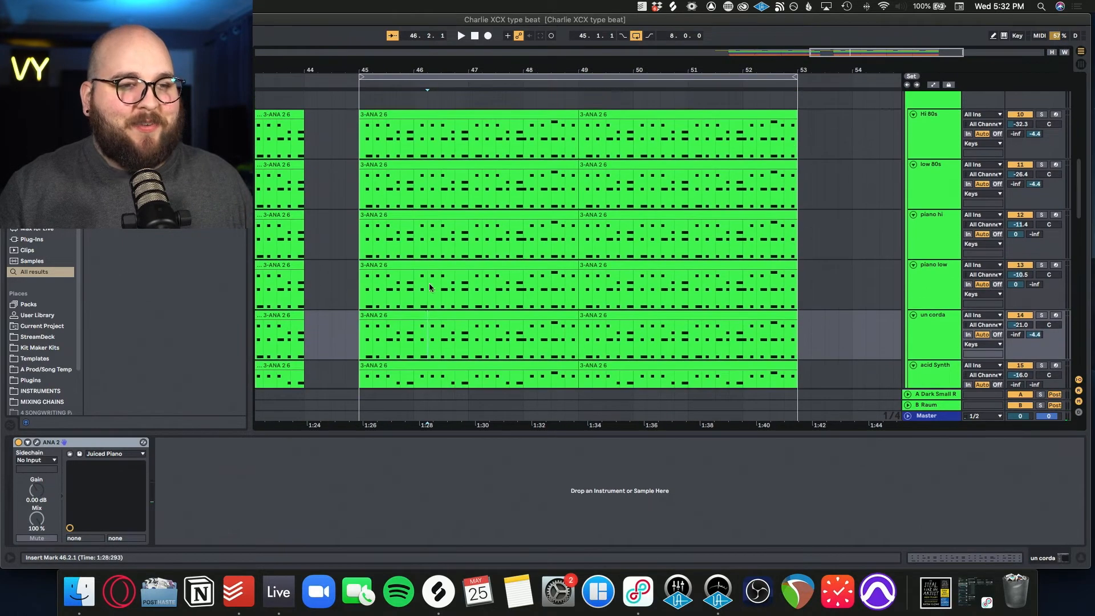
{"action": "left_click", "coordinate": [423, 239]}
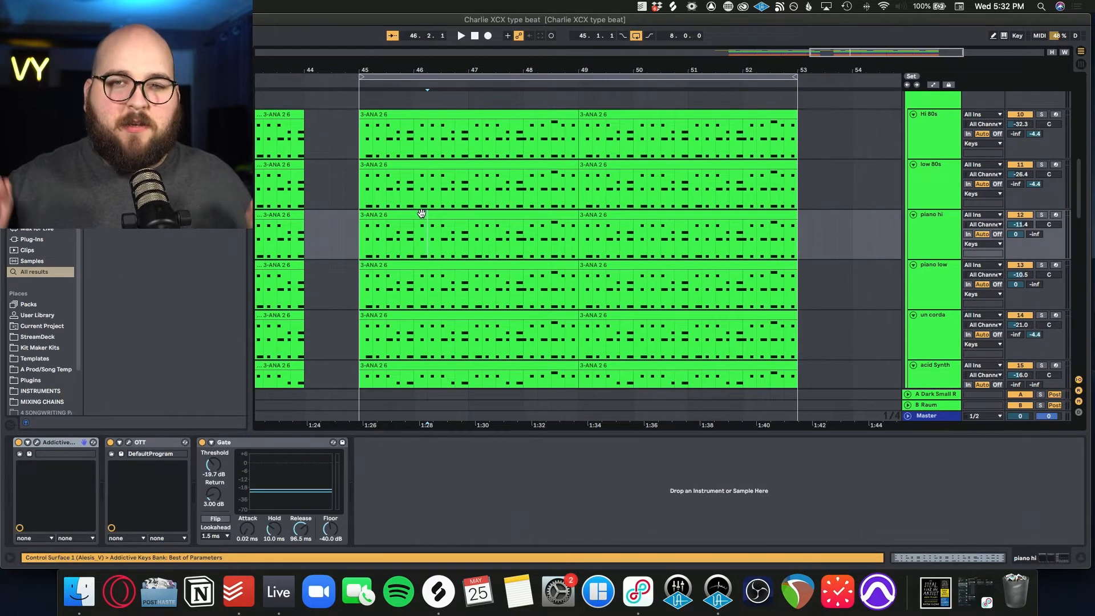
Solo the Hi 80s track and start playback, switch the solo to low 80s, and audition it at a volume of -14.5 dB.
{"action": "scroll", "coordinate": [922, 156], "scroll_direction": "up", "scroll_amount": 1}
{"action": "left_click", "coordinate": [922, 156]}
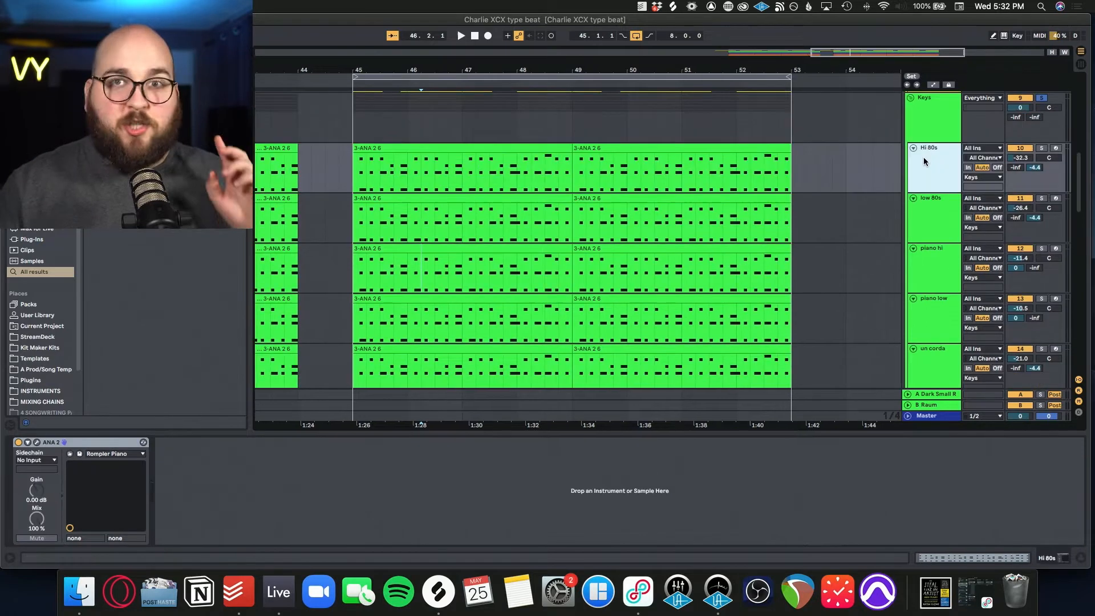
{"action": "left_click", "coordinate": [1042, 149]}
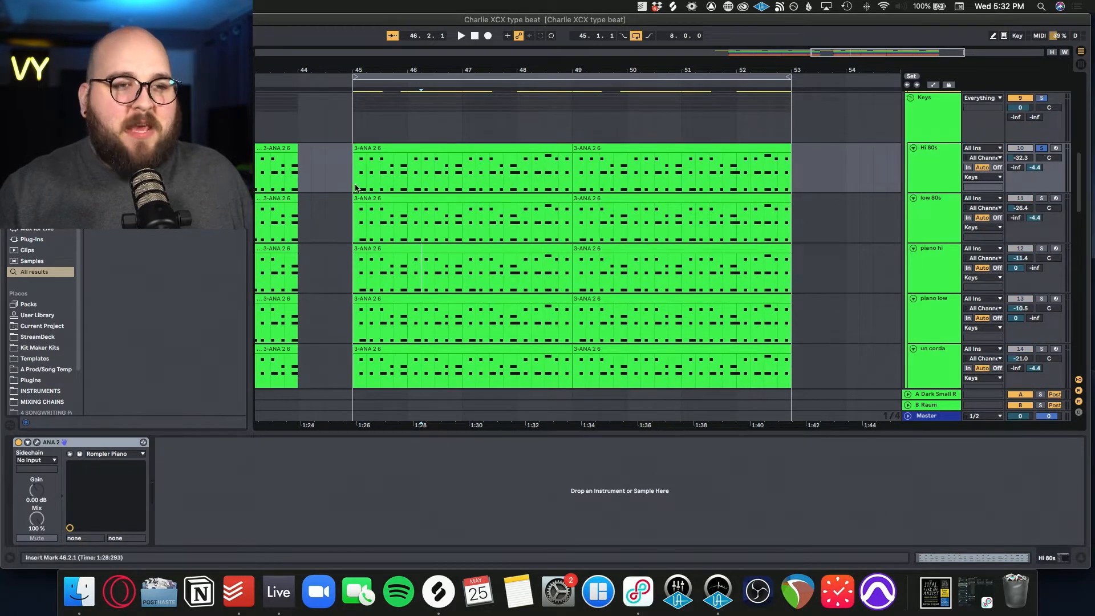
{"action": "key", "text": "space"}
{"action": "left_click", "coordinate": [1042, 199]}
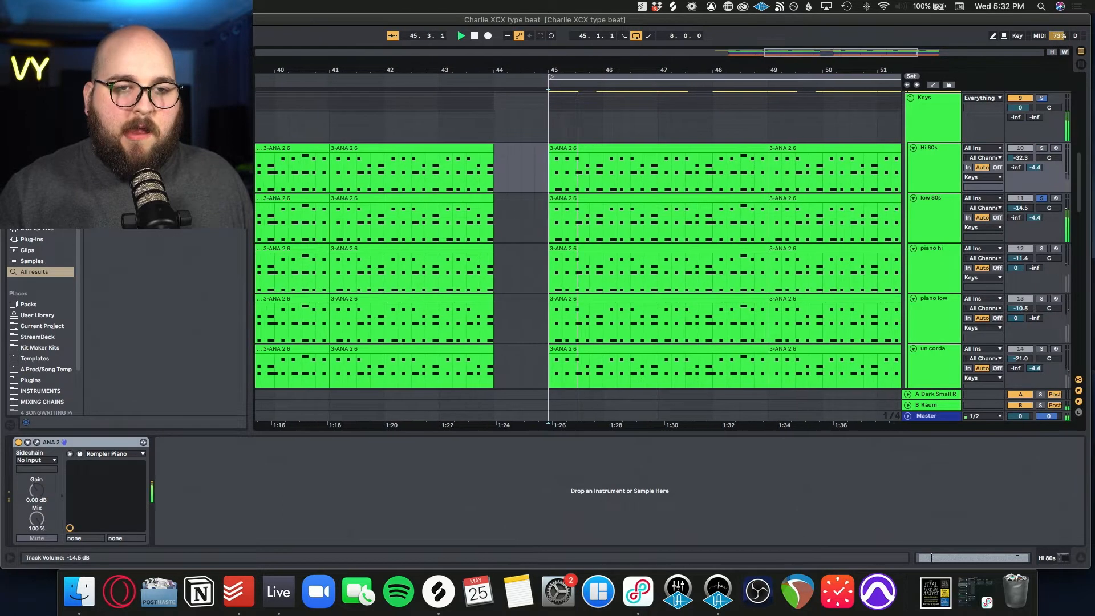
{"action": "left_click_drag", "start_coordinate": [1021, 208], "coordinate": [1021, 191]}
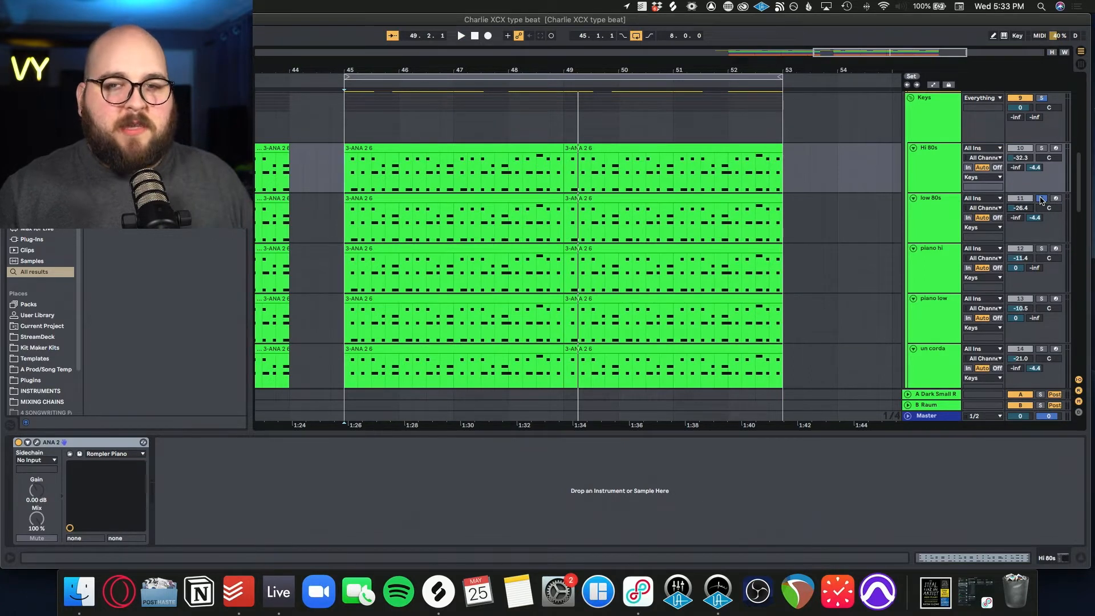
Solo the Hi 80s track and play it from bar 45 with its volume raised to -16.8 dB.
{"action": "left_click", "coordinate": [923, 154]}
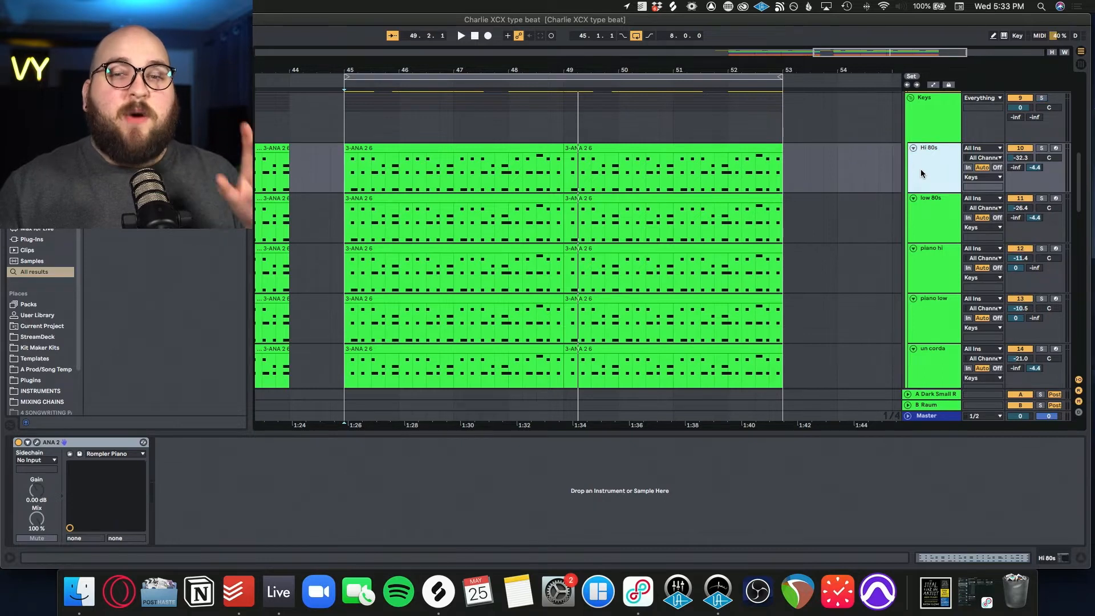
{"action": "left_click", "coordinate": [1041, 149]}
{"action": "left_click", "coordinate": [388, 150]}
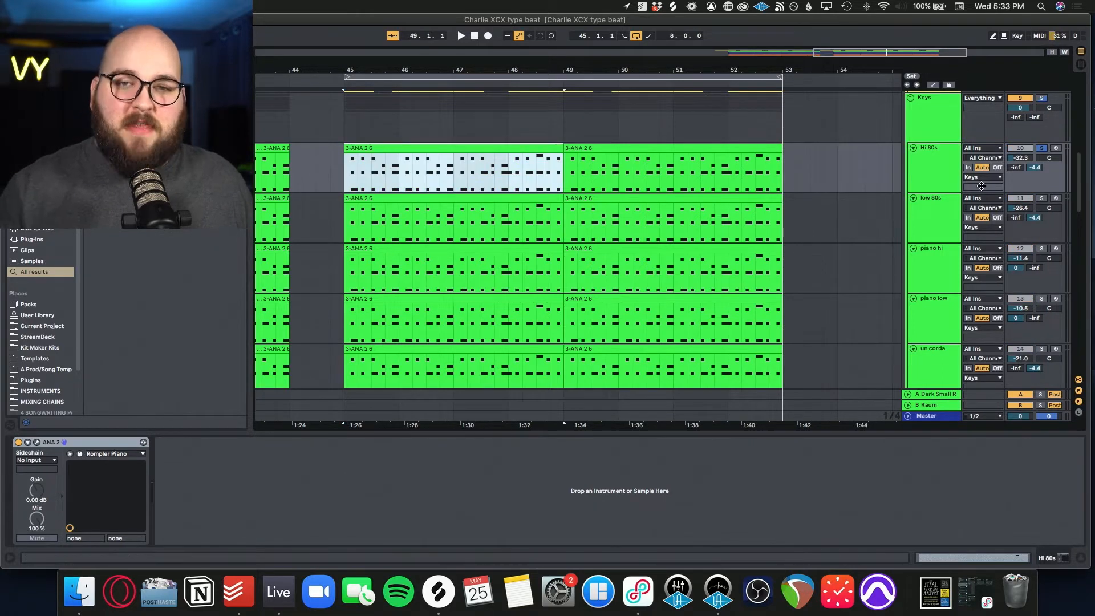
{"action": "key", "text": "space"}
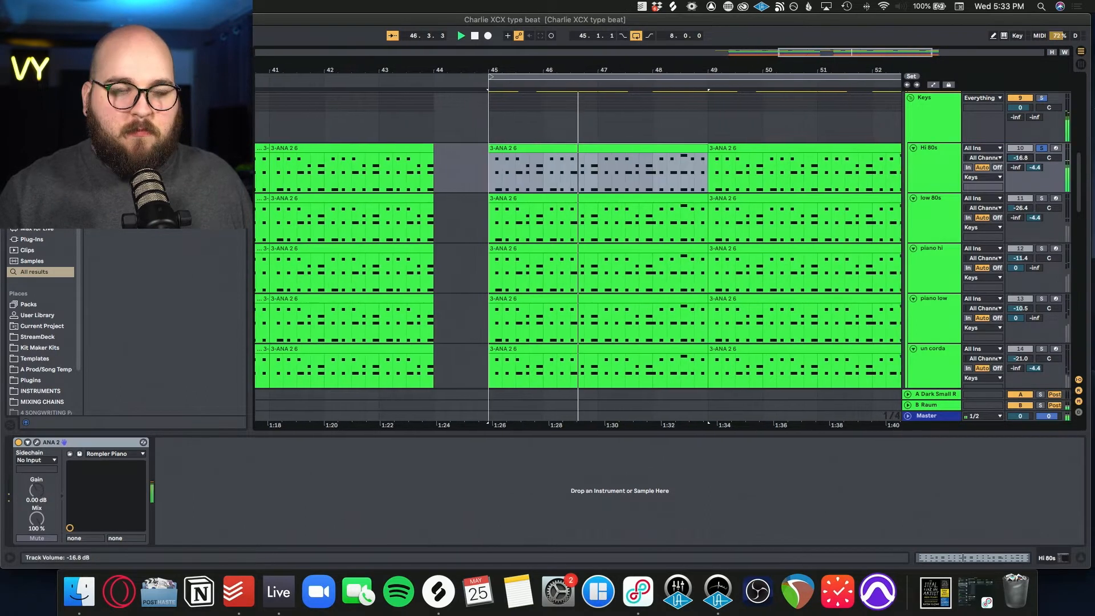
{"action": "left_click_drag", "start_coordinate": [1019, 158], "coordinate": [1018, 161]}
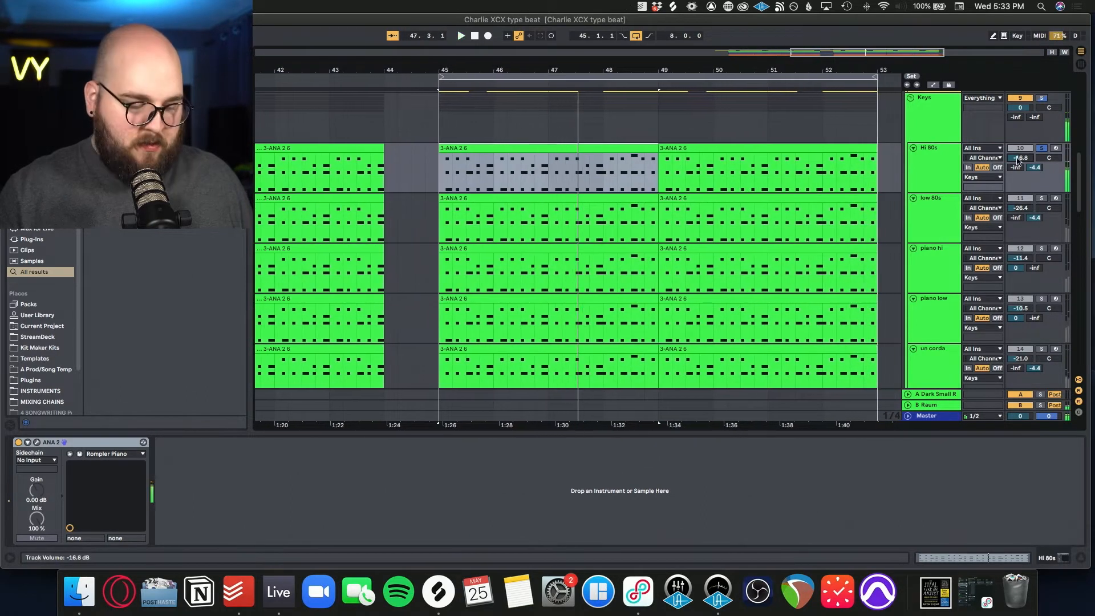
Solo the piano low track and play it from bar 45.
{"action": "left_click", "coordinate": [945, 203]}
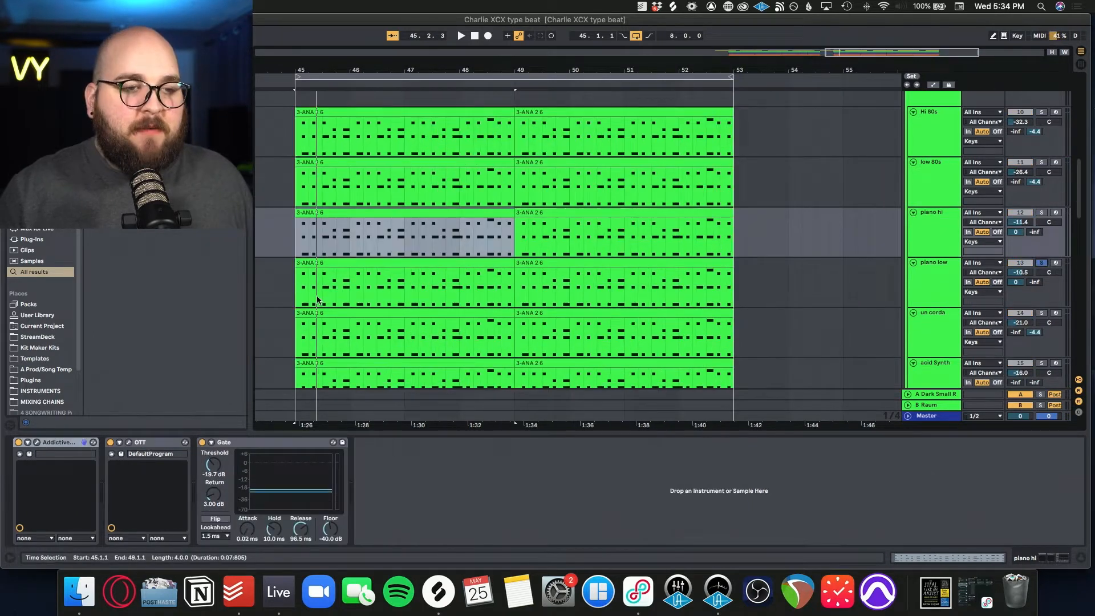
{"action": "left_click", "coordinate": [296, 286]}
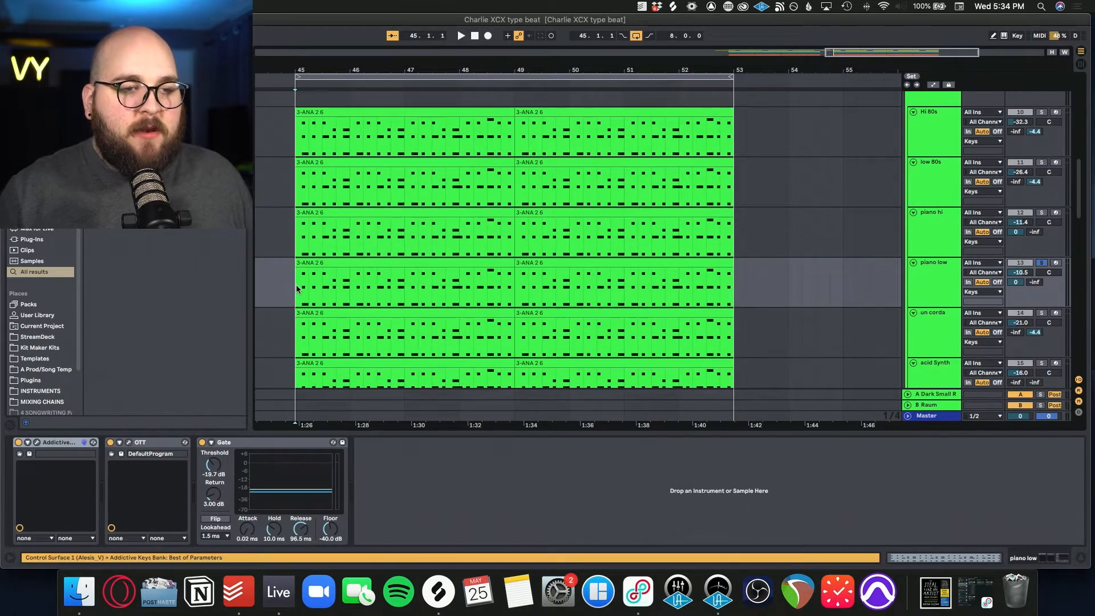
{"action": "key", "text": "space"}
Examine the Addictive Keys Studio Grand and OTT plug-in windows on the piano low track, closing each one.
{"action": "left_click", "coordinate": [937, 291]}
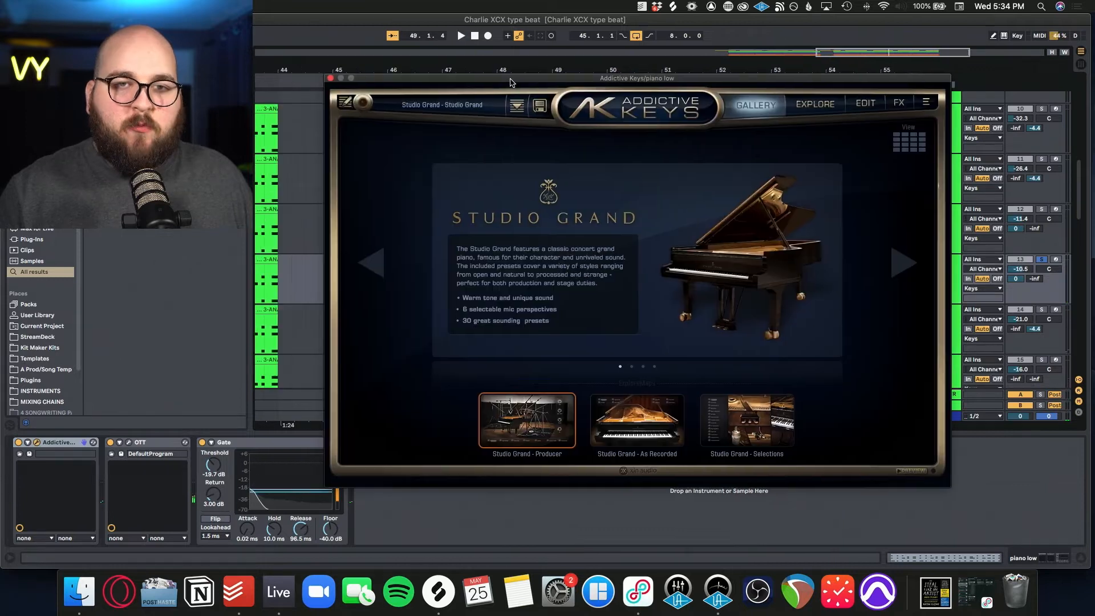
{"action": "left_click_drag", "start_coordinate": [508, 81], "coordinate": [500, 84]}
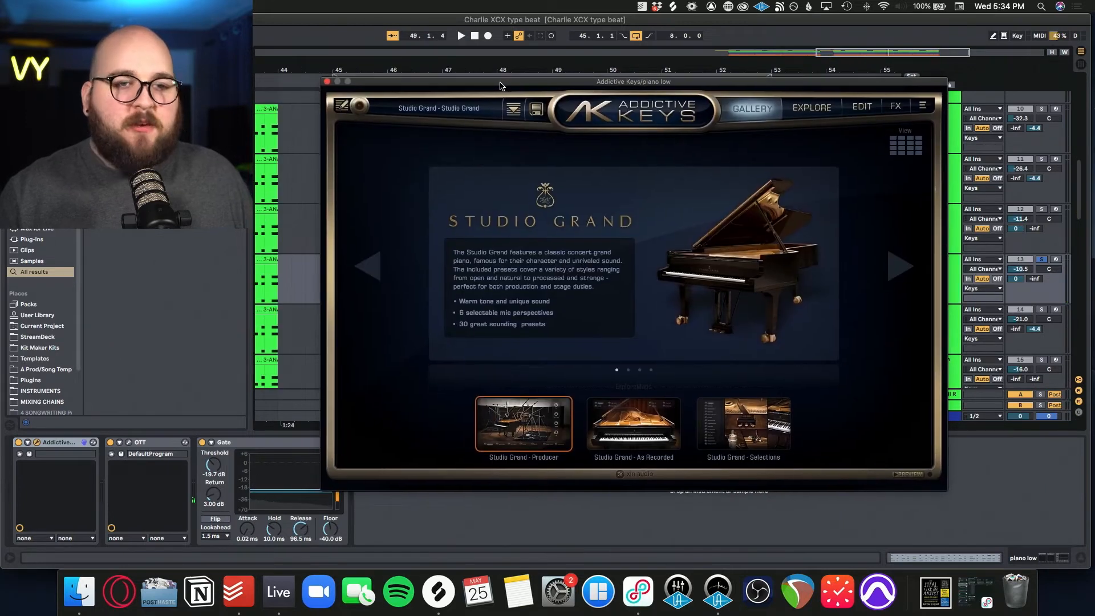
{"action": "left_click", "coordinate": [326, 81]}
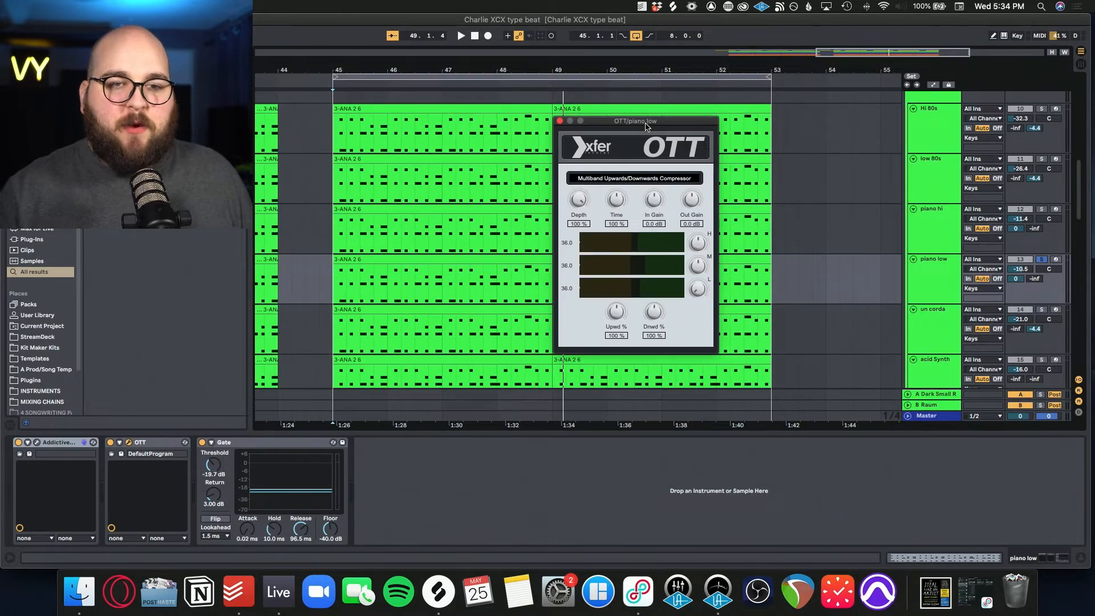
{"action": "left_click", "coordinate": [560, 121]}
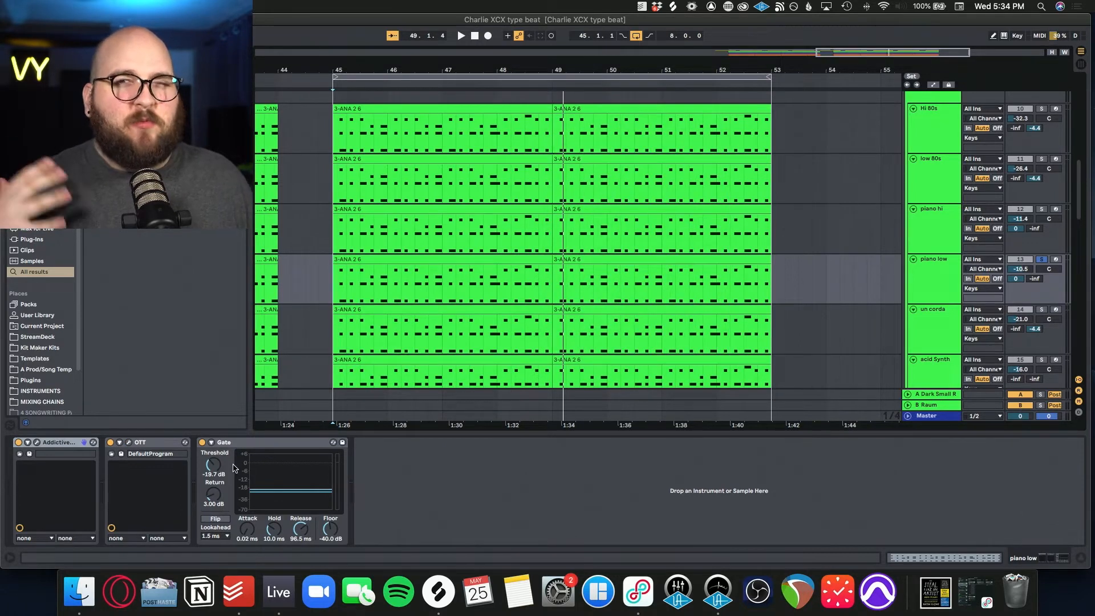
Play the piano low track with OTT and Gate bypassed, and play it again with OTT switched back on.
{"action": "left_click", "coordinate": [167, 447]}
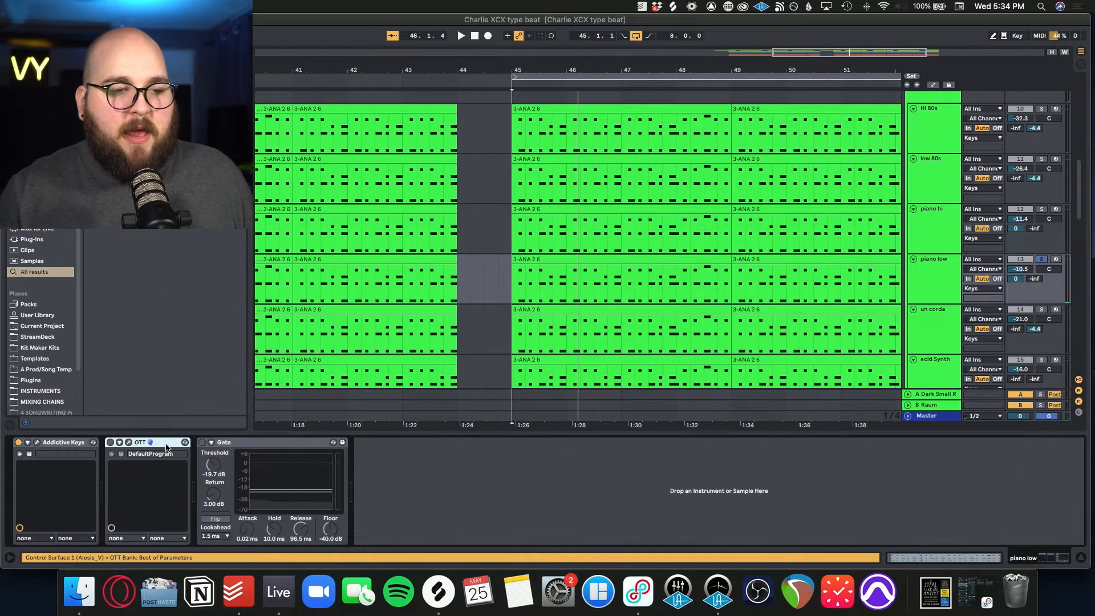
{"action": "key", "text": "space"}
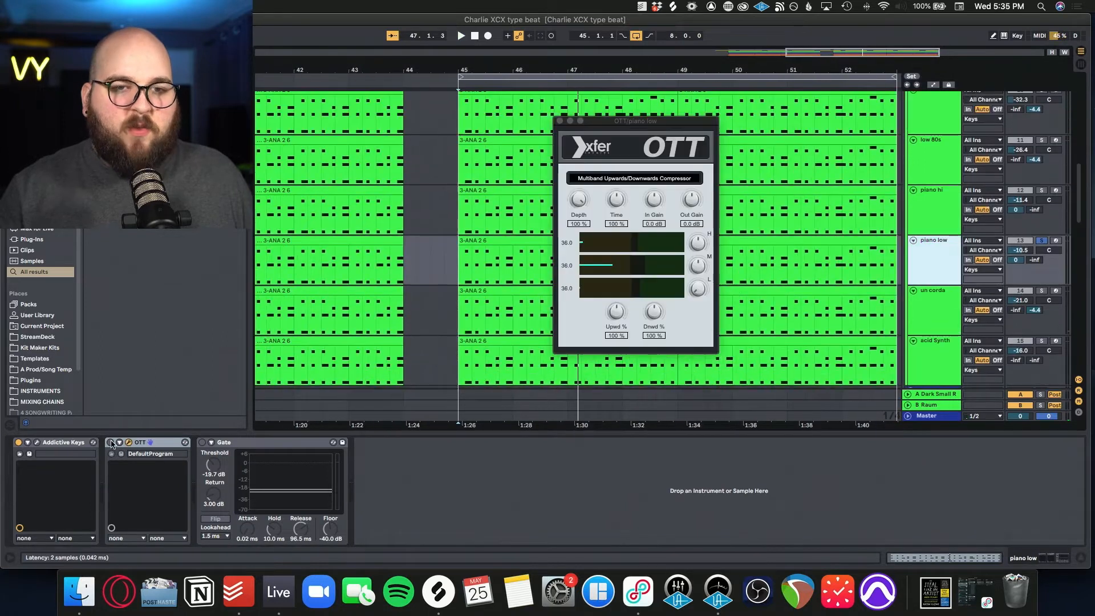
{"action": "left_click", "coordinate": [110, 442]}
{"action": "key", "text": "space"}
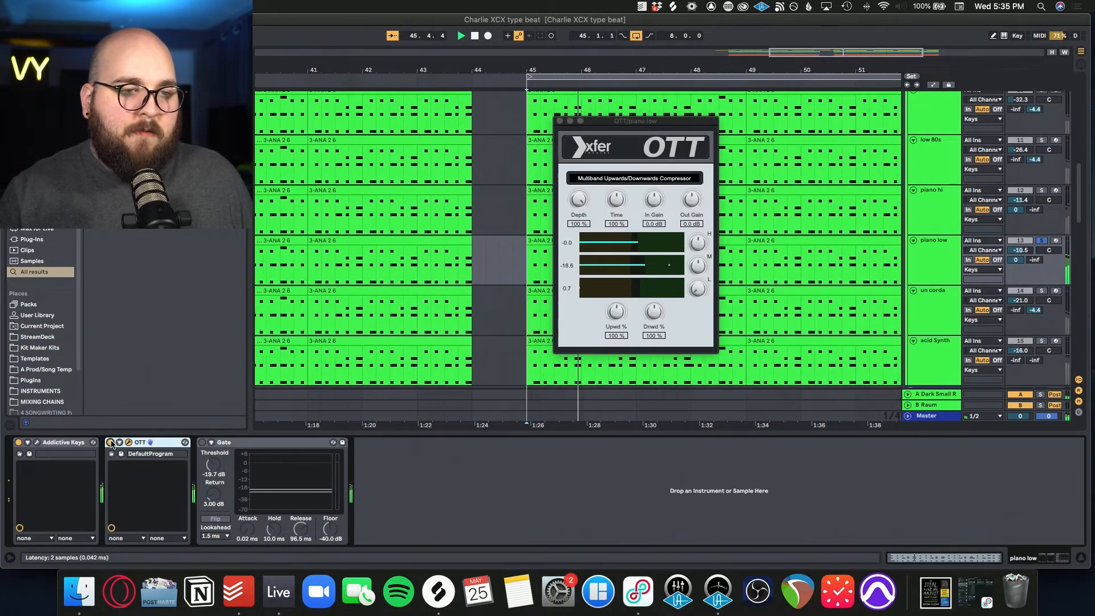
{"action": "left_click", "coordinate": [127, 442]}
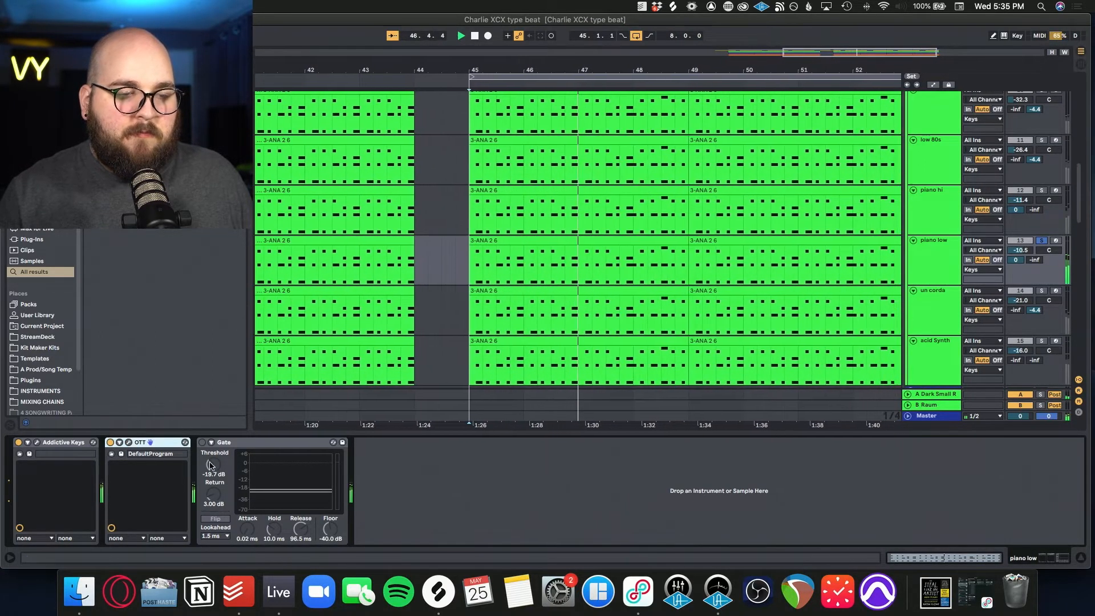
Switch the Gate back on for the piano low track and play it to hear the full chain.
{"action": "left_click", "coordinate": [201, 443]}
{"action": "key", "text": "space"}
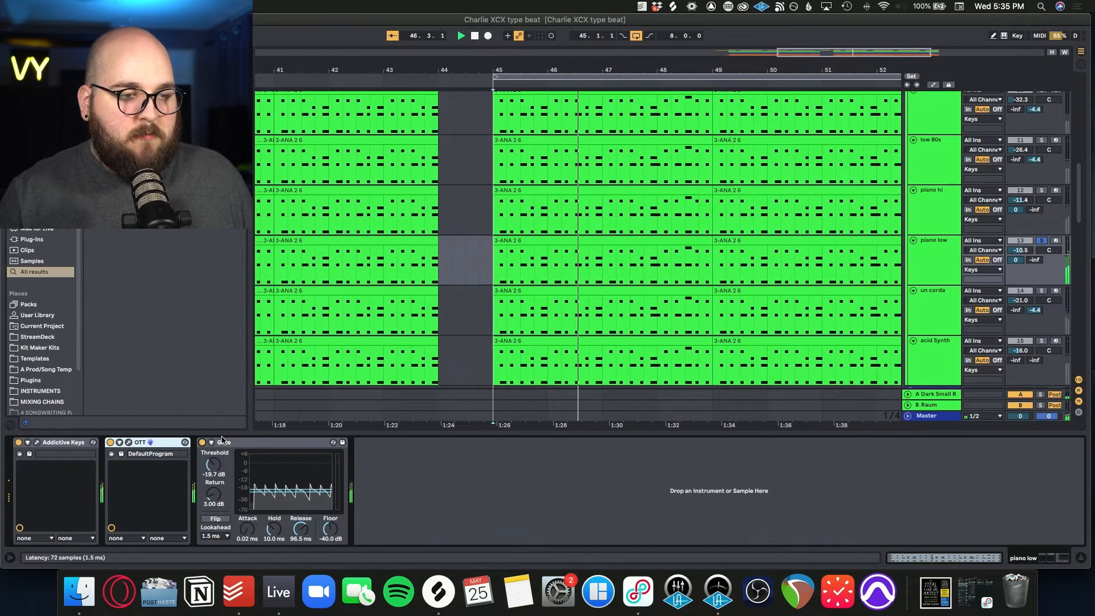
{"action": "key", "text": "space"}
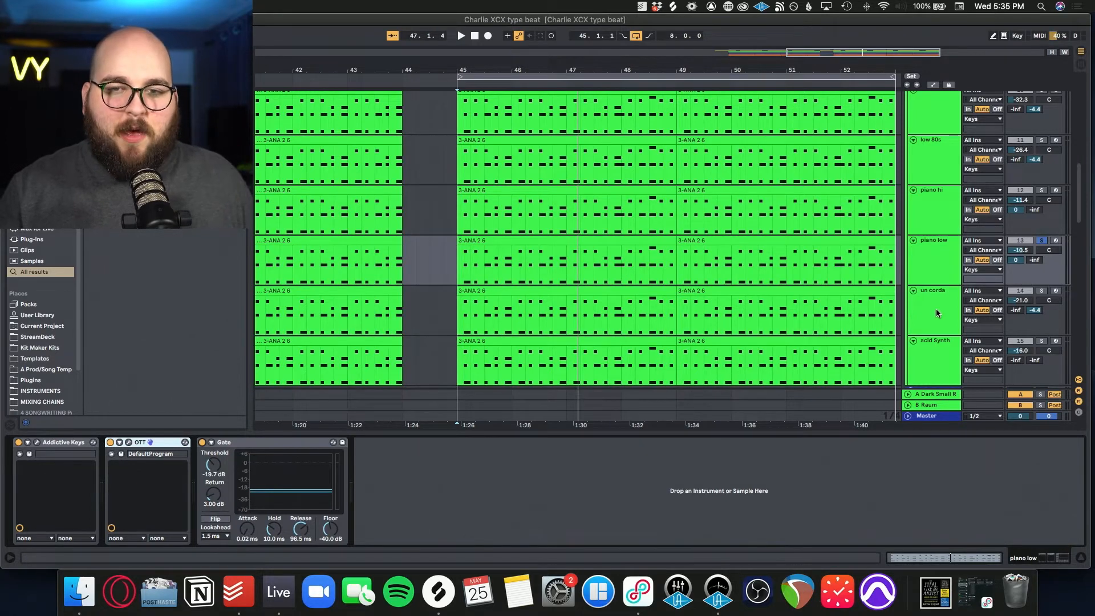
Solo the piano hi track and play it from bar 45.
{"action": "left_click", "coordinate": [929, 211]}
{"action": "left_click", "coordinate": [1042, 190]}
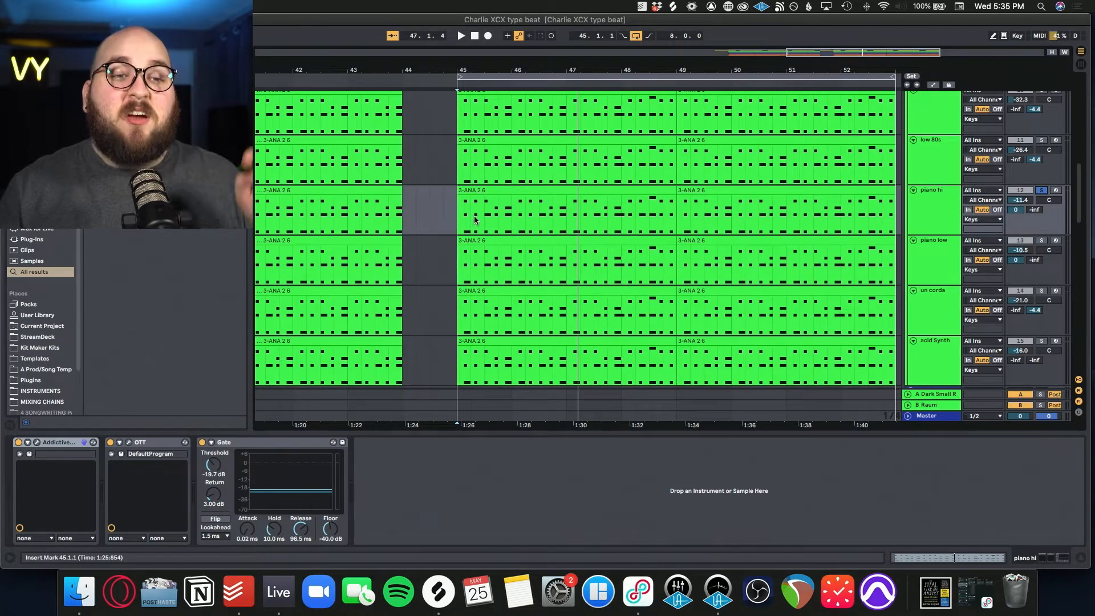
{"action": "key", "text": "space"}
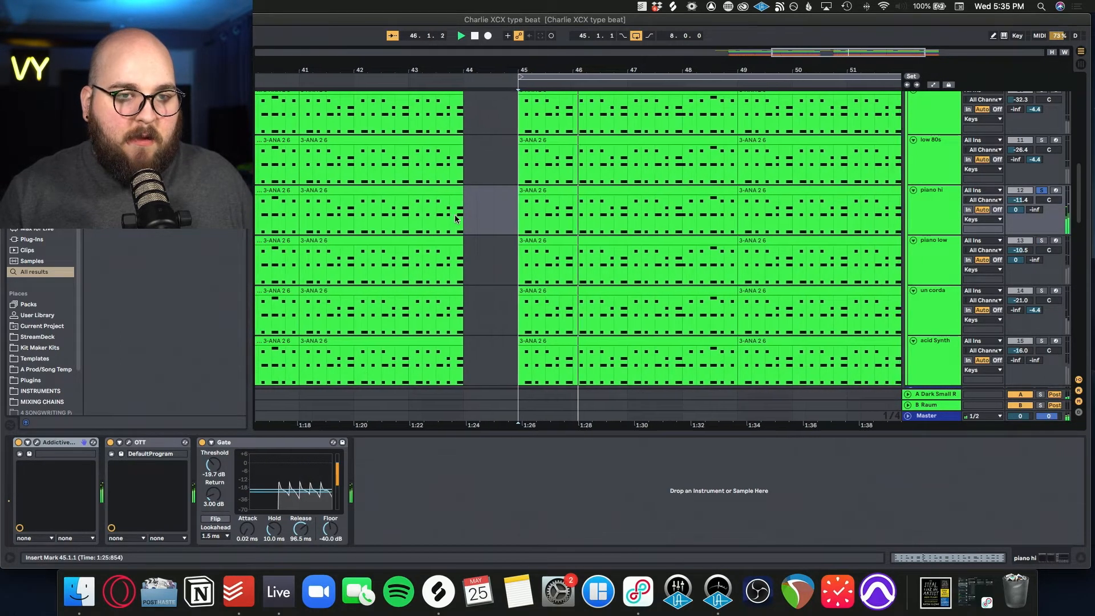
{"action": "key", "text": "space"}
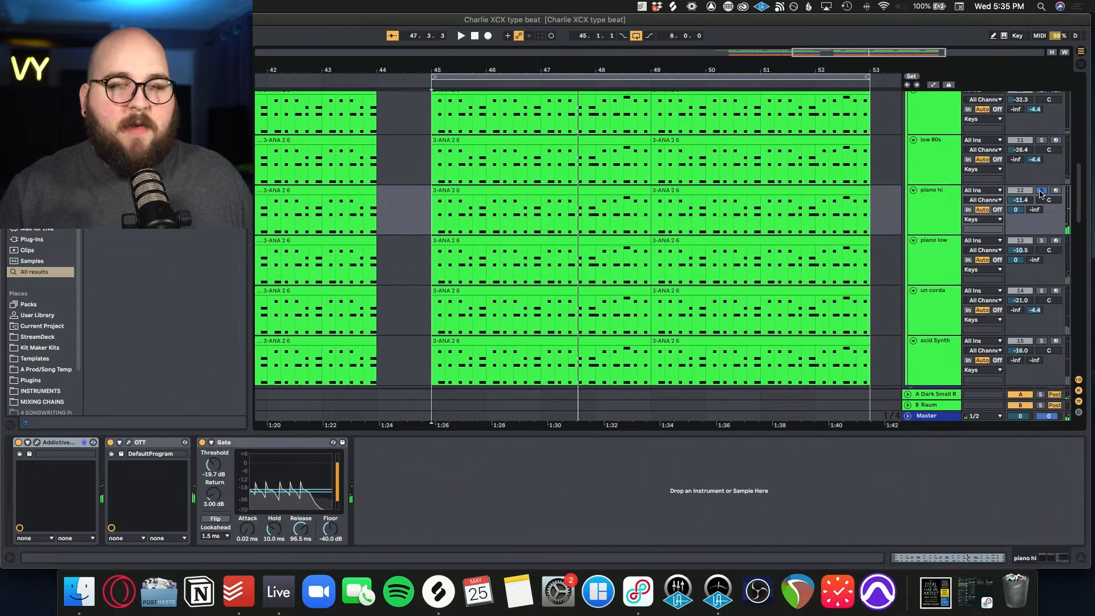
Take the piano hi track off solo, then solo the un corda track and play it from bar 45.
{"action": "left_click", "coordinate": [1040, 191]}
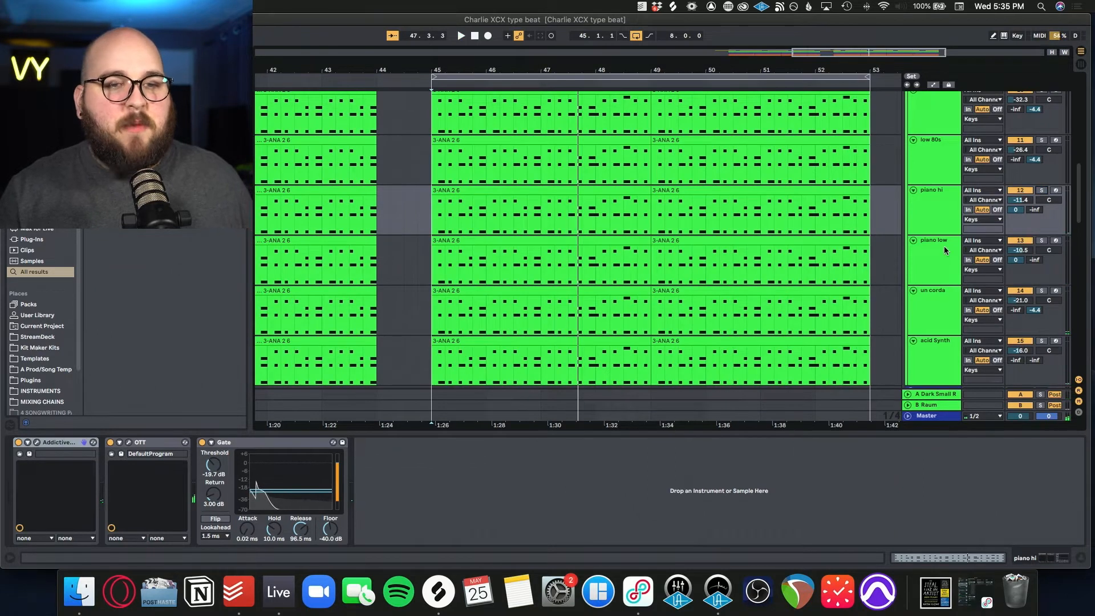
{"action": "scroll", "coordinate": [941, 256], "scroll_direction": "down", "scroll_amount": 2}
{"action": "left_click", "coordinate": [937, 275]}
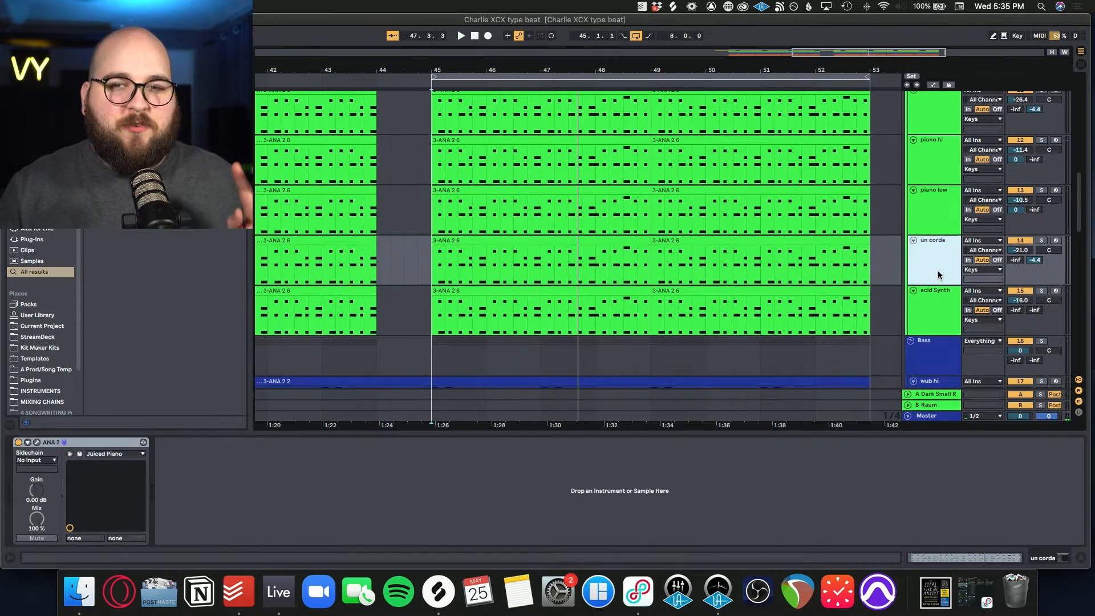
{"action": "left_click", "coordinate": [1042, 241]}
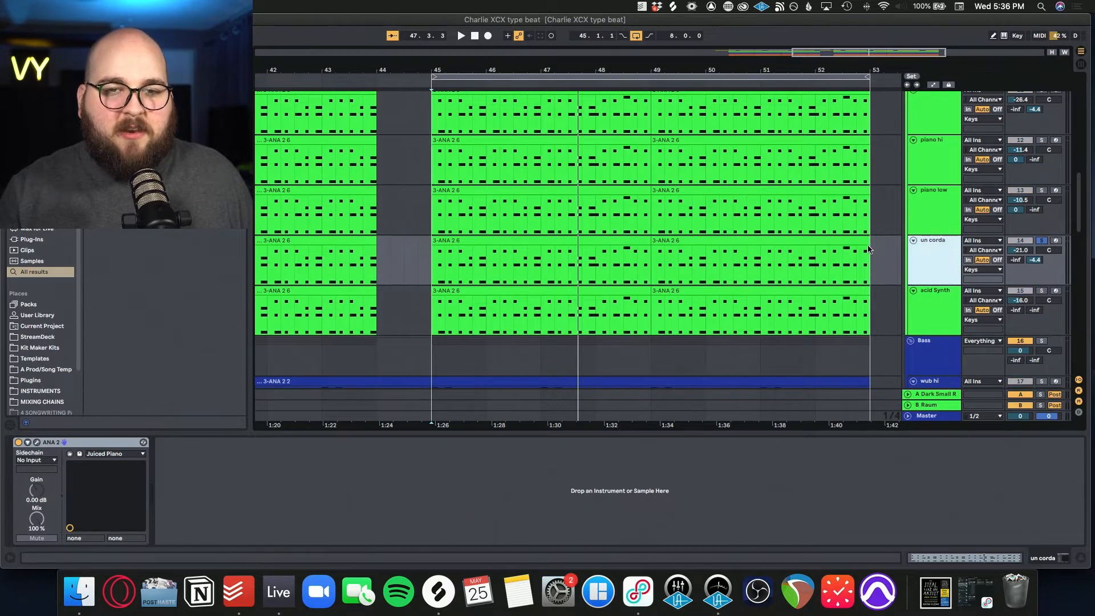
{"action": "key", "text": "space"}
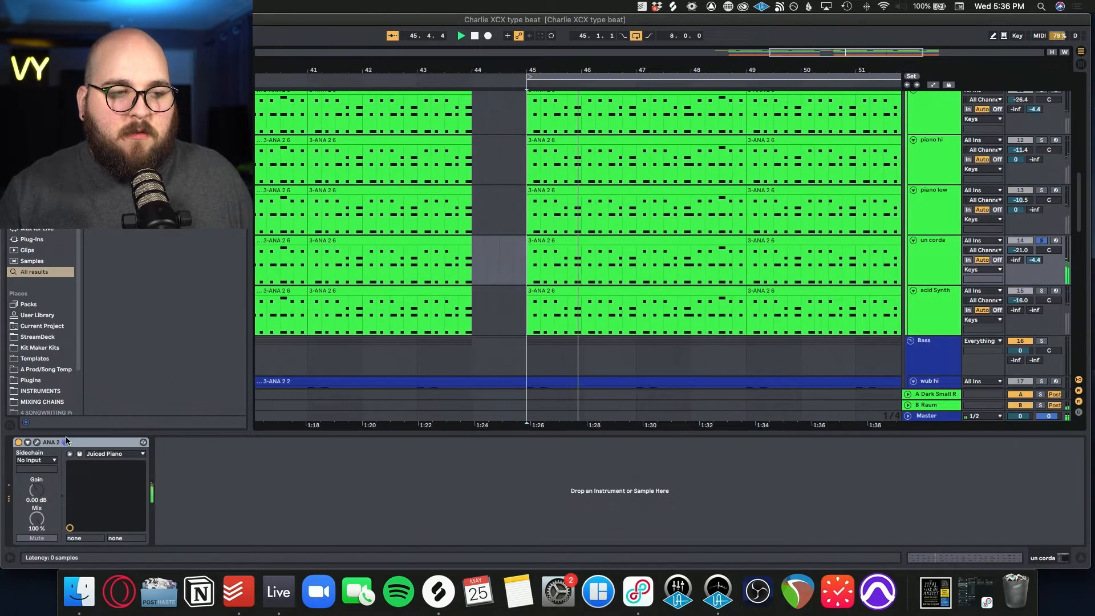
Examine the un corda track's ANA 2 window with the Juiced Piano preset, close it, and take the track off solo.
{"action": "left_click", "coordinate": [37, 442]}
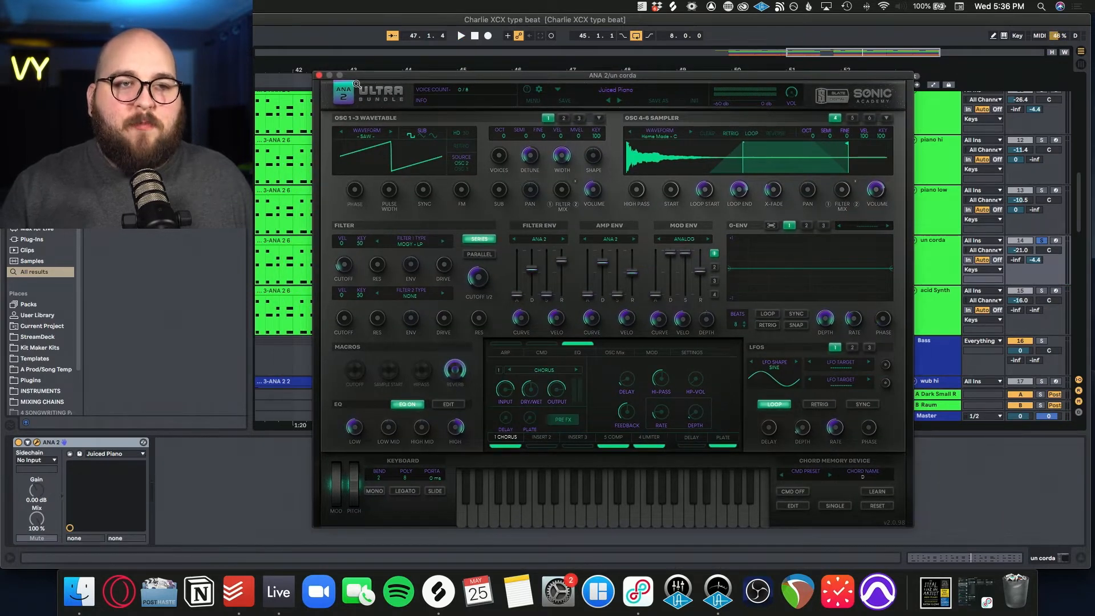
{"action": "left_click", "coordinate": [319, 75]}
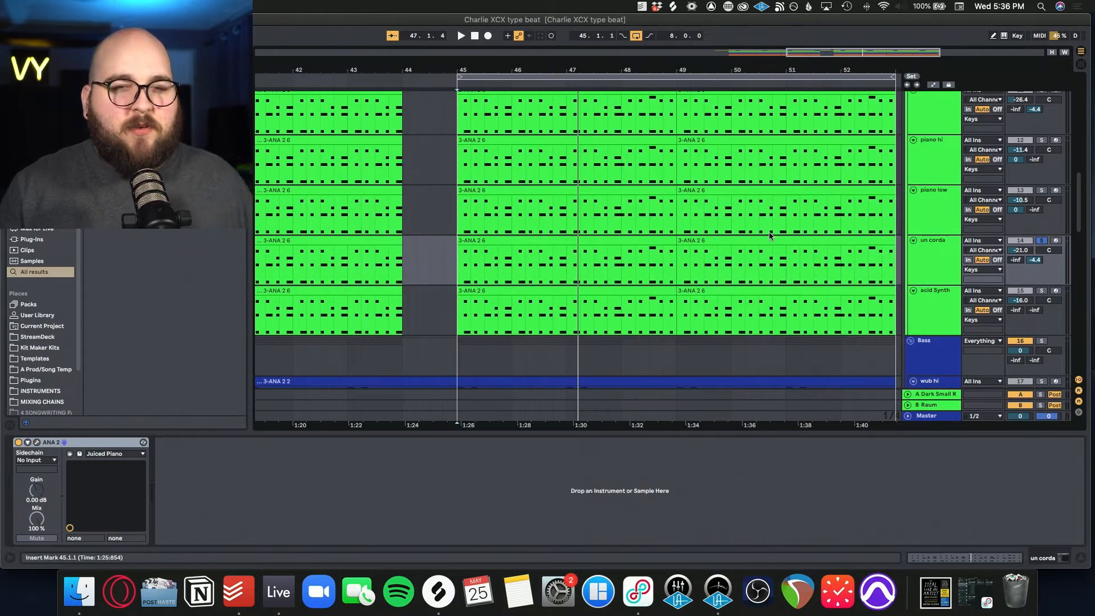
{"action": "left_click", "coordinate": [1041, 240]}
Solo the acid Synth track and play it from bar 45.
{"action": "left_click", "coordinate": [1064, 296]}
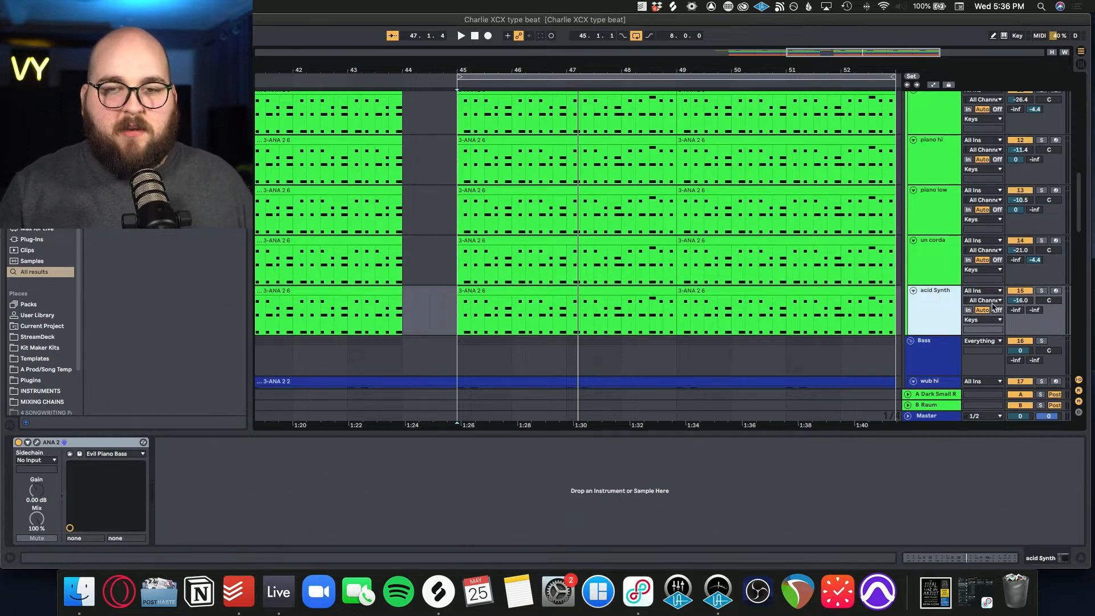
{"action": "left_click", "coordinate": [1041, 290]}
{"action": "key", "text": "space"}
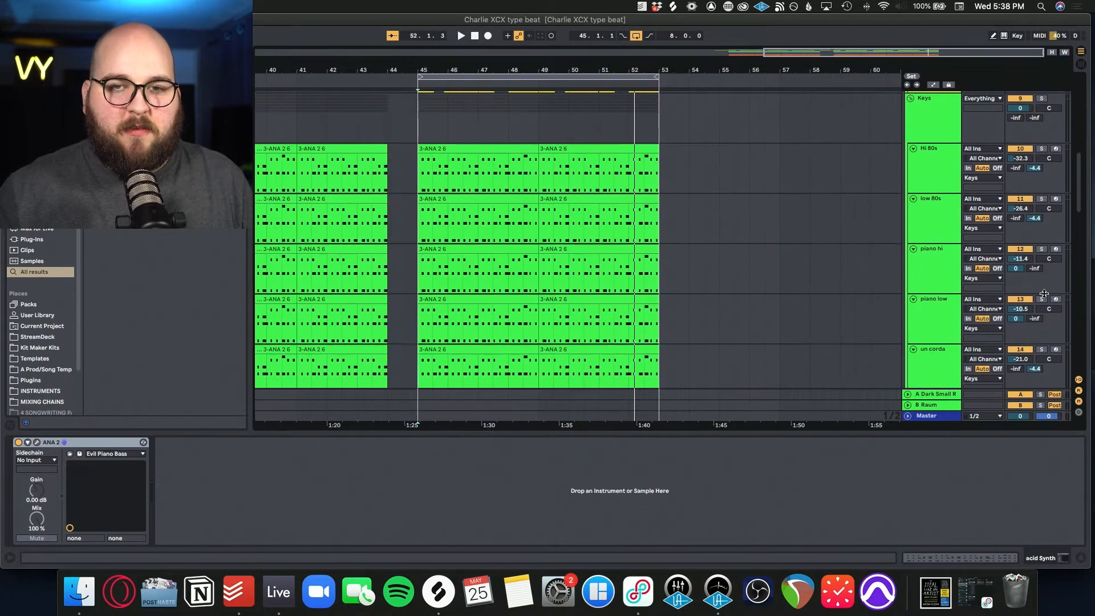
Play the soloed Keys group from bar 45 with its EQ Eight bypassed.
{"action": "scroll", "coordinate": [871, 213], "scroll_direction": "up", "scroll_amount": 2}
{"action": "scroll", "coordinate": [871, 213], "scroll_direction": "down", "scroll_amount": 2}
{"action": "scroll", "coordinate": [871, 212], "scroll_direction": "up", "scroll_amount": 1}
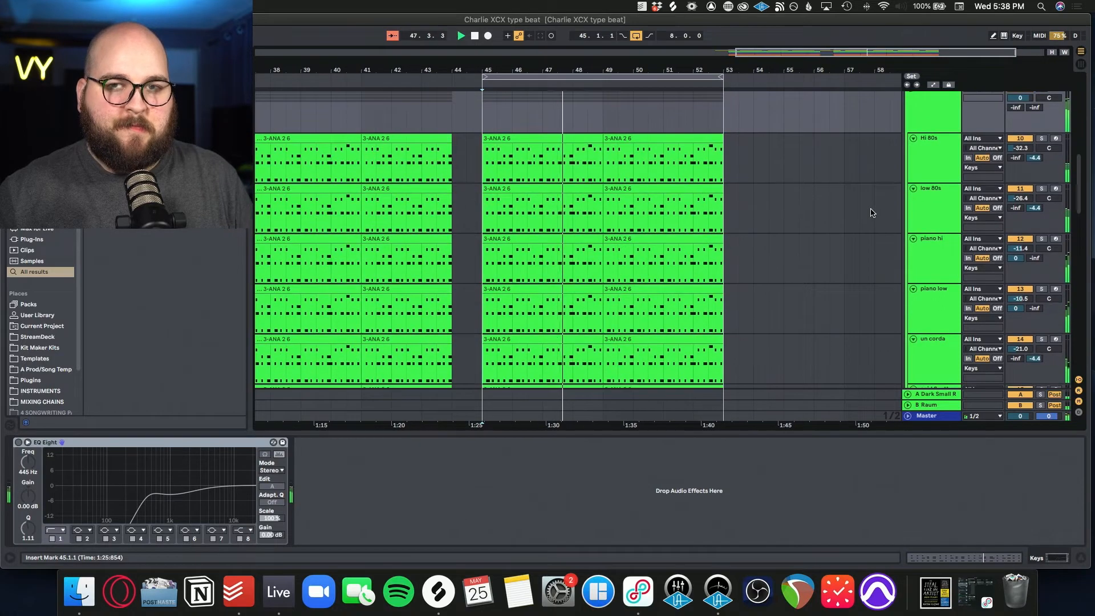
{"action": "scroll", "coordinate": [871, 213], "scroll_direction": "up", "scroll_amount": 1}
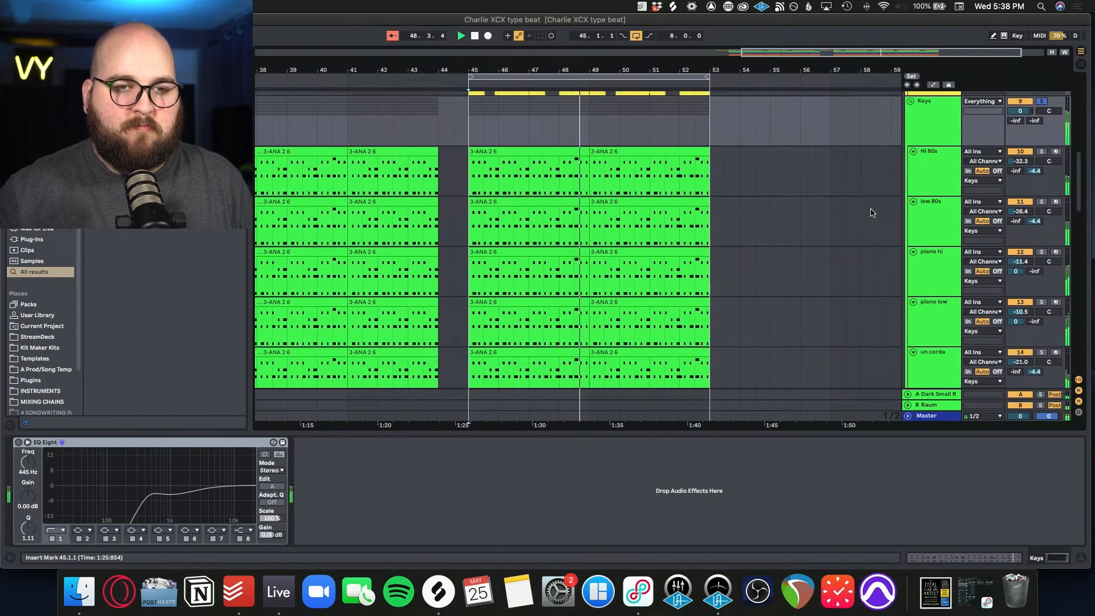
Switch the EQ Eight on the Keys group back on and play the group again.
{"action": "left_click", "coordinate": [927, 137]}
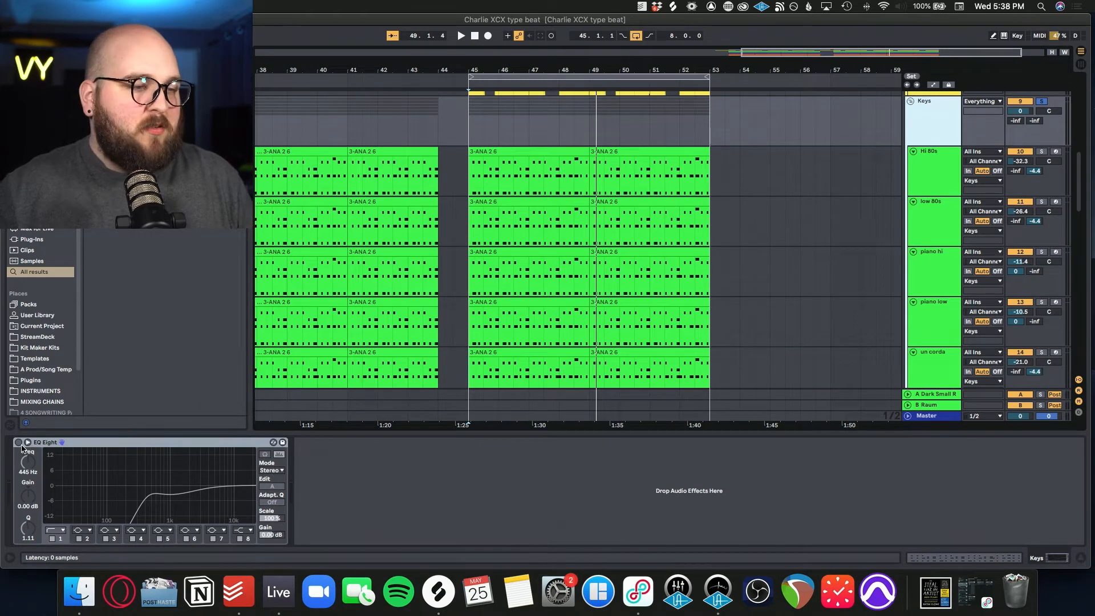
{"action": "left_click", "coordinate": [18, 443]}
{"action": "key", "text": "space"}
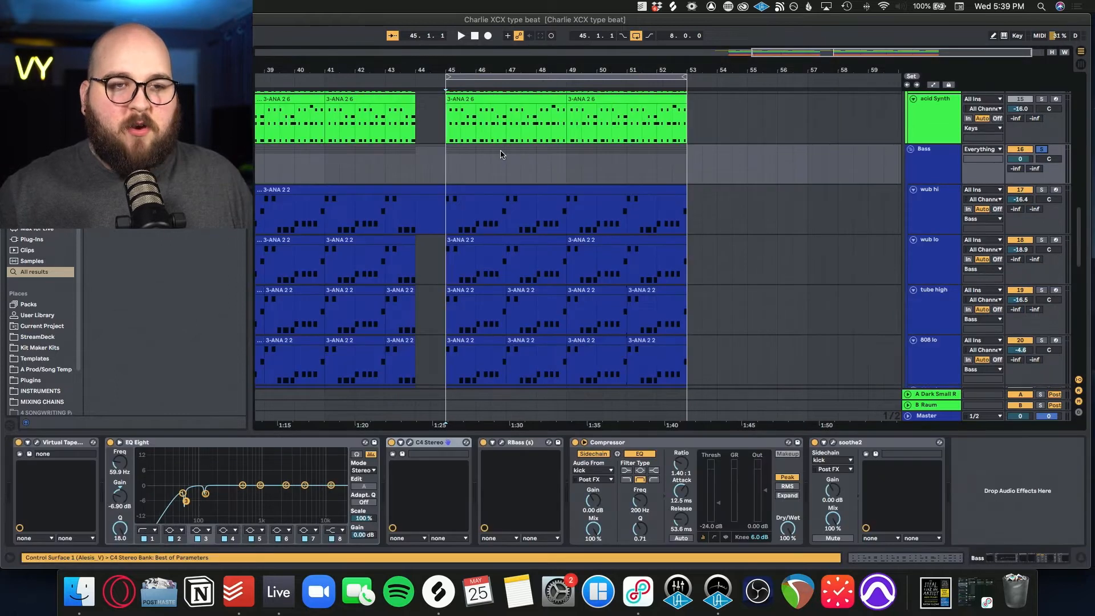
Play the soloed Bass group from bar 45 with its full effects chain active.
{"action": "scroll", "coordinate": [491, 157], "scroll_direction": "down", "scroll_amount": 3}
{"action": "left_click", "coordinate": [458, 163]}
{"action": "key", "text": "space"}
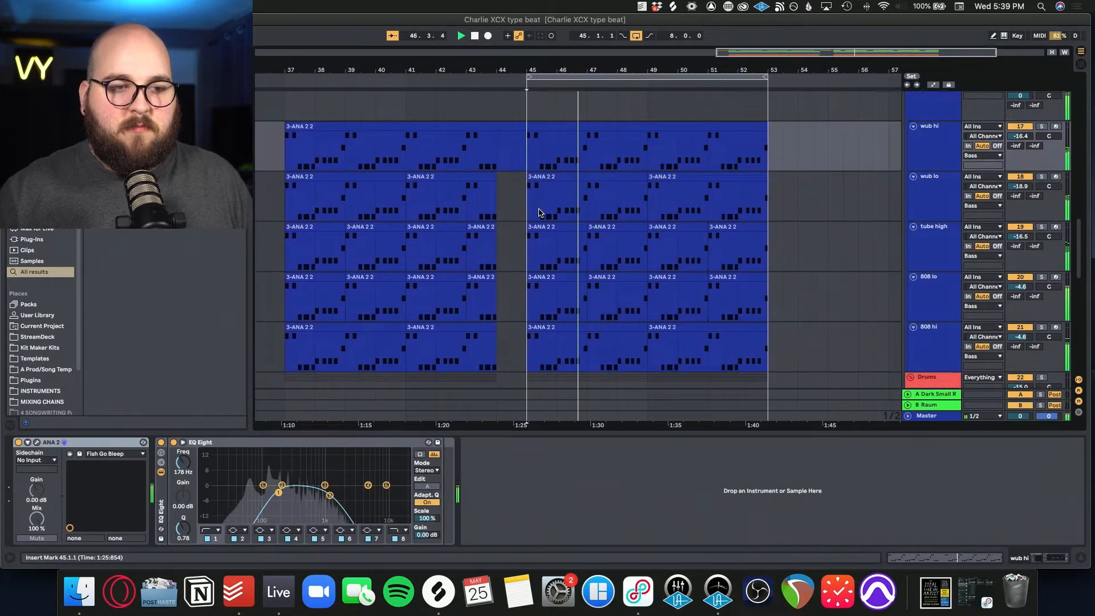
{"action": "scroll", "coordinate": [539, 212], "scroll_direction": "up", "scroll_amount": 2}
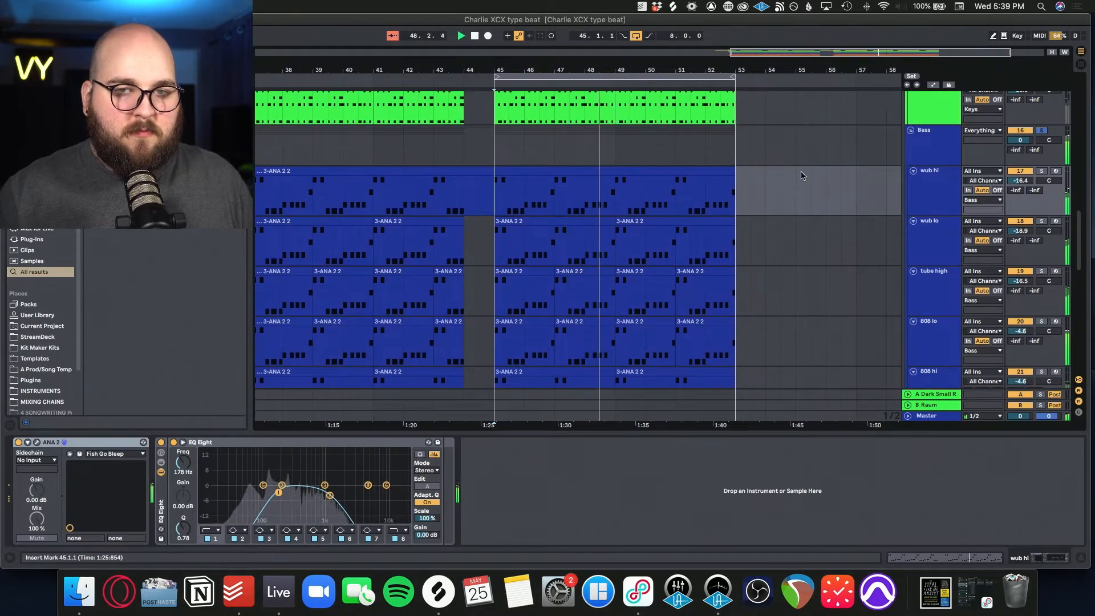
Group all the effects on the Bass group into one Audio Effect Rack and bypass the rack.
{"action": "left_click", "coordinate": [917, 150]}
{"action": "key", "text": "space"}
{"action": "left_click", "coordinate": [568, 451]}
{"action": "key", "text": "super+a"}
{"action": "key", "text": "super+g"}
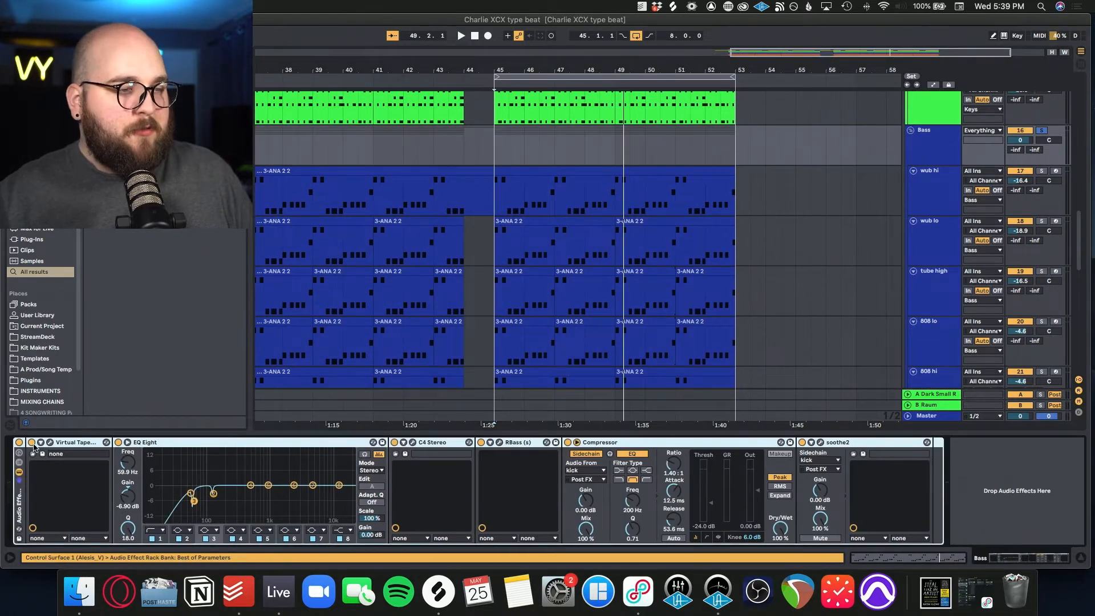
{"action": "left_click", "coordinate": [20, 443]}
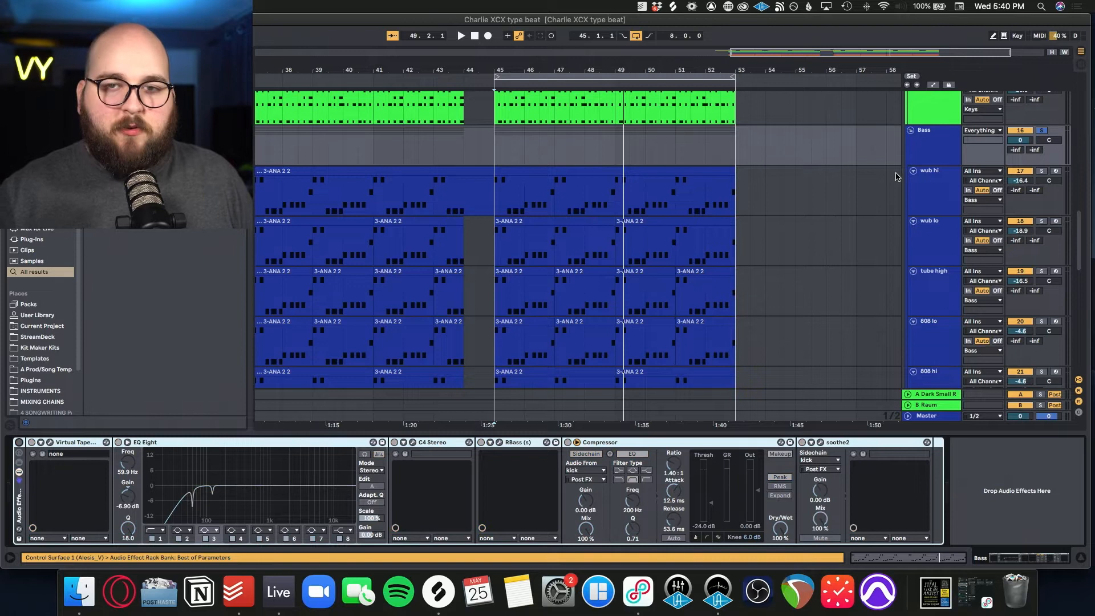
Solo the wub hi track, play it from bar 45, and examine its ANA 2 window with the Fish Go Bleep preset.
{"action": "left_click", "coordinate": [930, 197]}
{"action": "left_click", "coordinate": [1042, 171]}
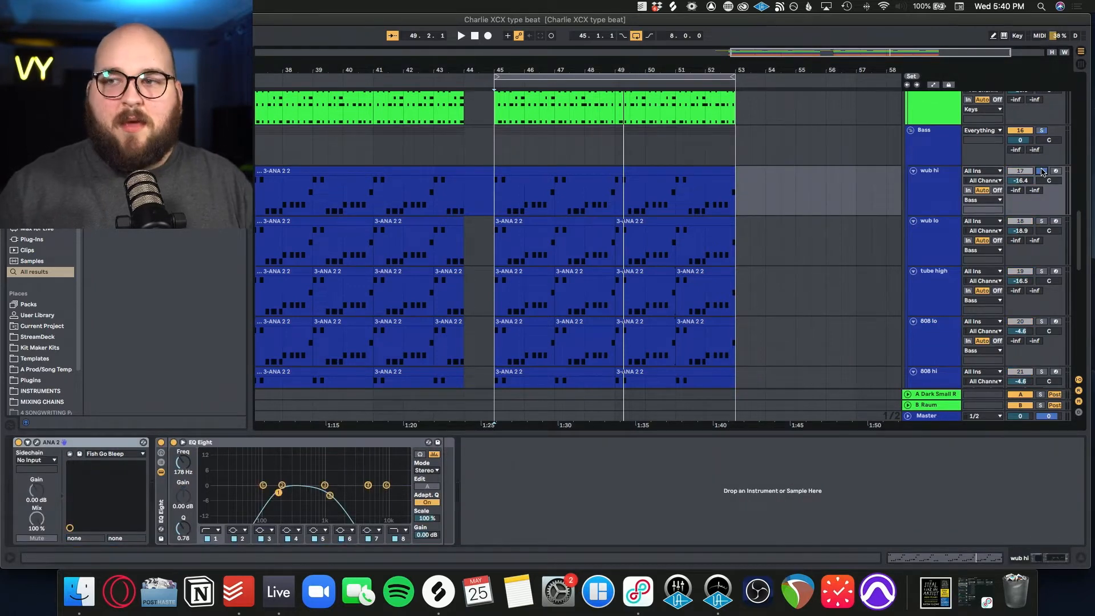
{"action": "left_click", "coordinate": [930, 194]}
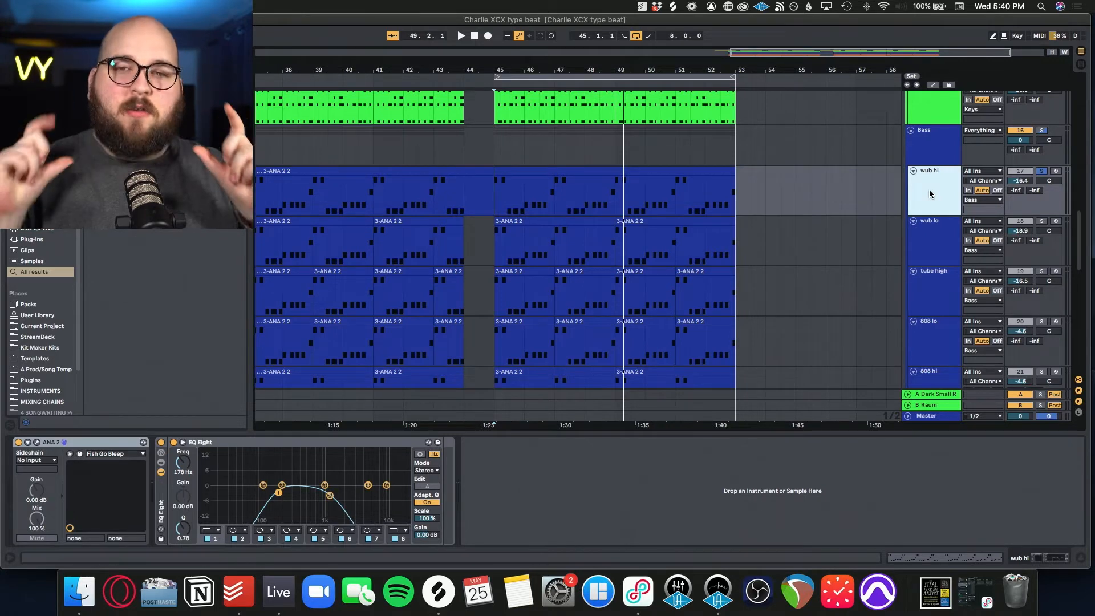
{"action": "left_click", "coordinate": [494, 197]}
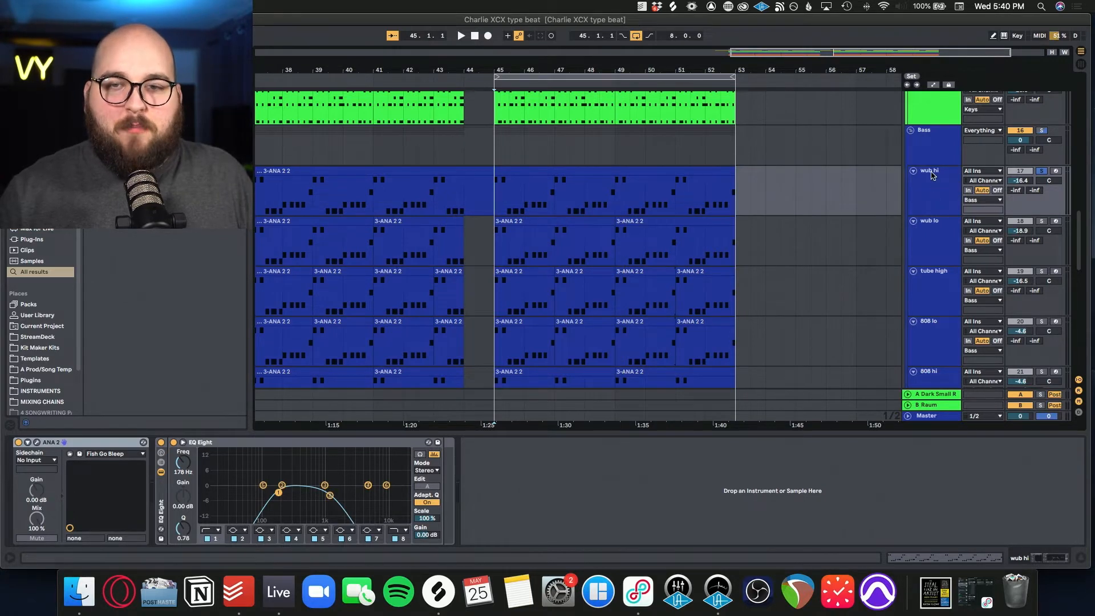
{"action": "key", "text": "space"}
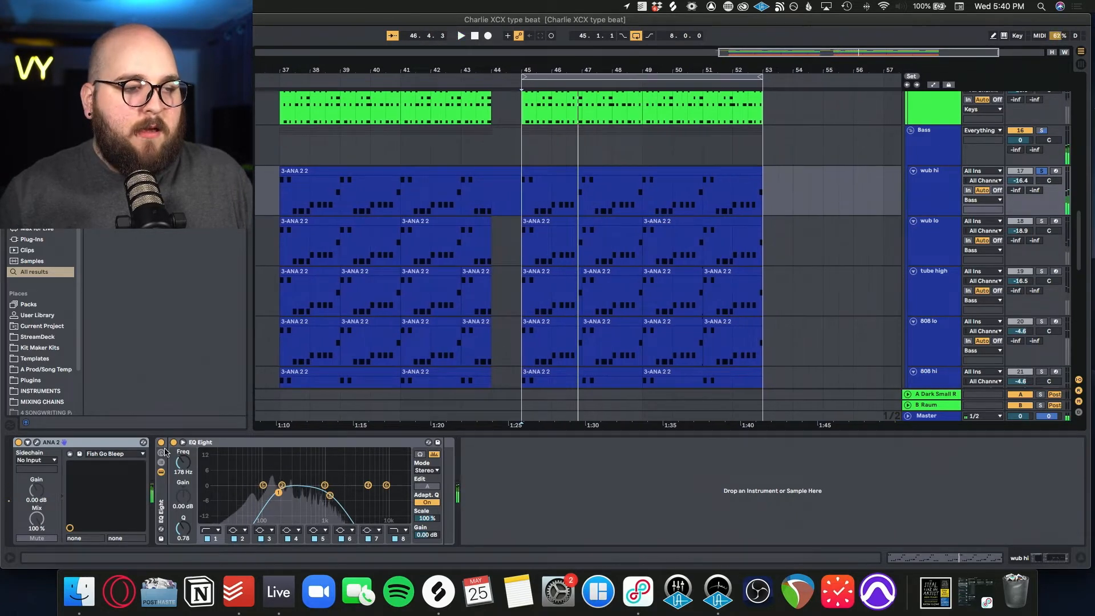
{"action": "left_click", "coordinate": [36, 443]}
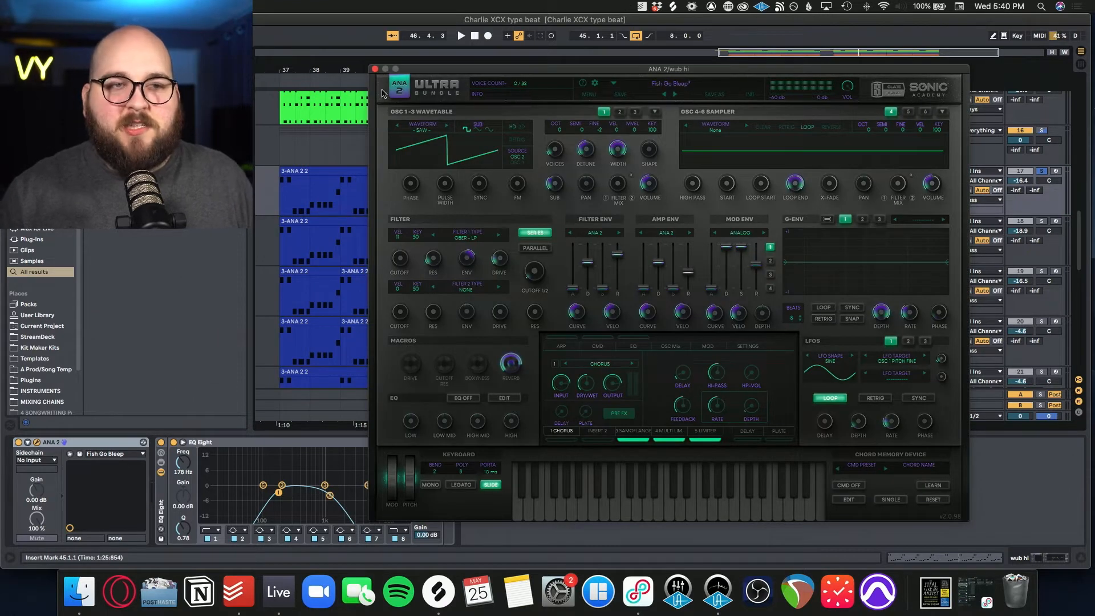
{"action": "left_click", "coordinate": [374, 69]}
Solo the wub lo track and play it from bar 45.
{"action": "left_click", "coordinate": [523, 247]}
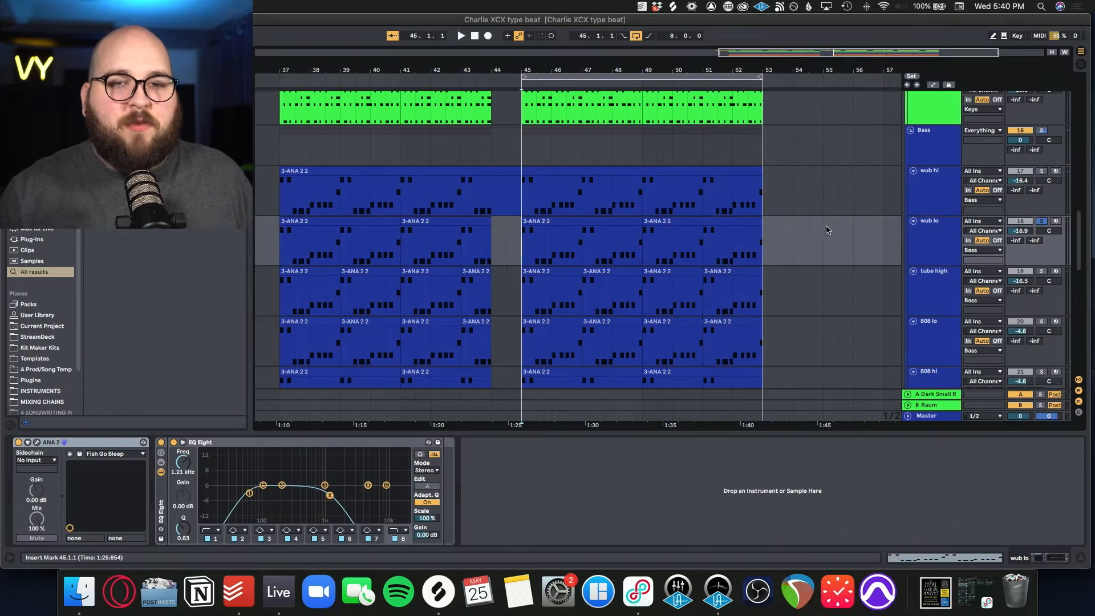
{"action": "left_click", "coordinate": [909, 243]}
{"action": "key", "text": "space"}
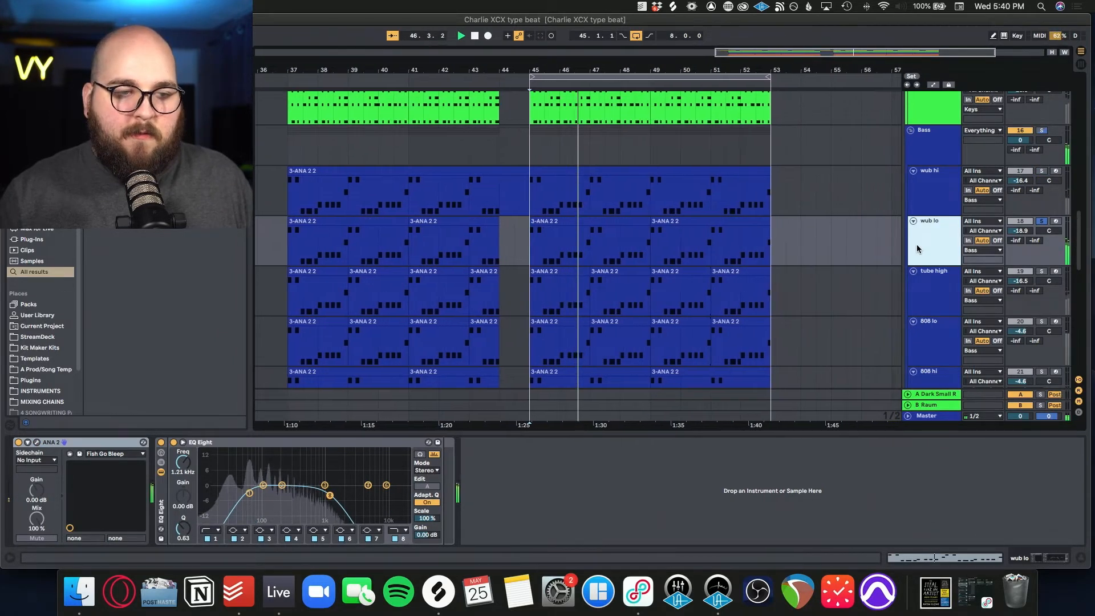
Compare the EQ Eight curves of the wub hi and wub lo tracks.
{"action": "left_click", "coordinate": [936, 201]}
{"action": "left_click", "coordinate": [936, 243]}
{"action": "left_click", "coordinate": [936, 200]}
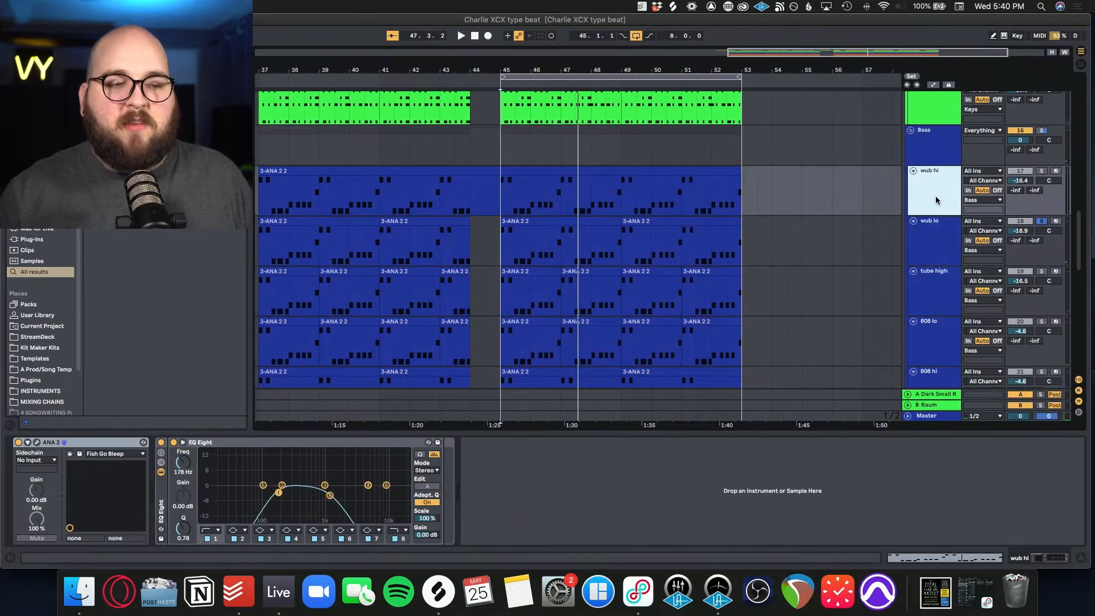
{"action": "left_click", "coordinate": [936, 241]}
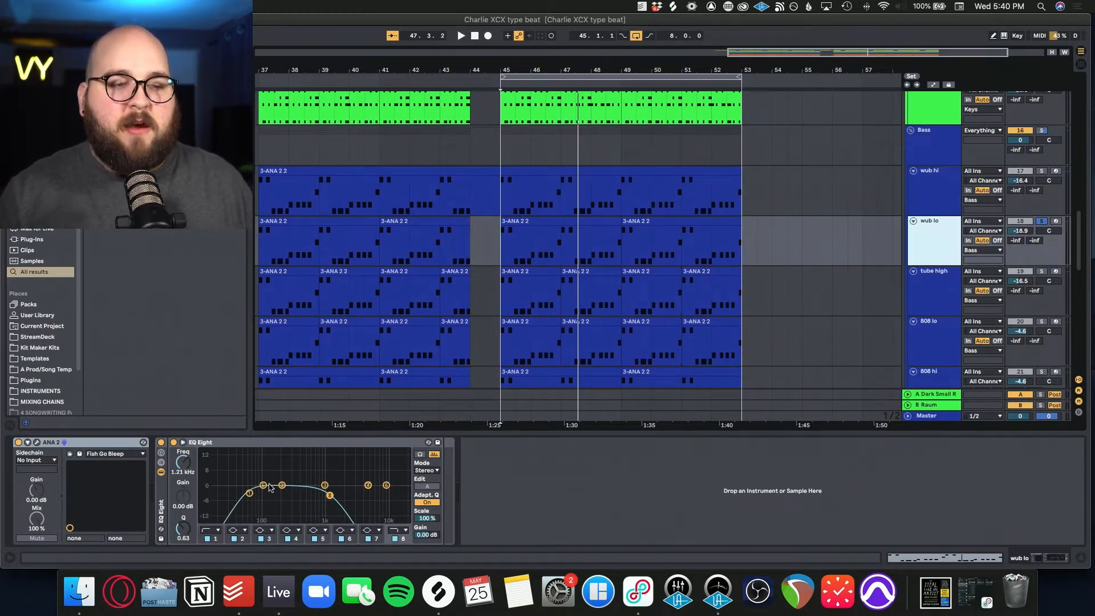
{"action": "left_click", "coordinate": [929, 188]}
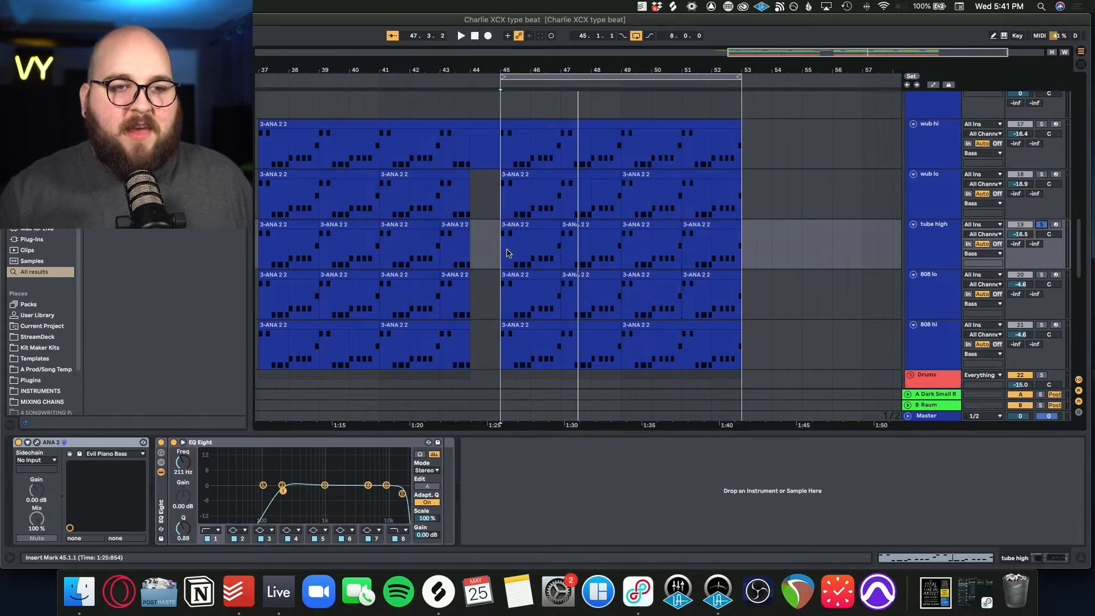
Play the soloed tube high track from bar 45 and examine its ANA 2 window with the Evil Piano Bass preset.
{"action": "key", "text": "space"}
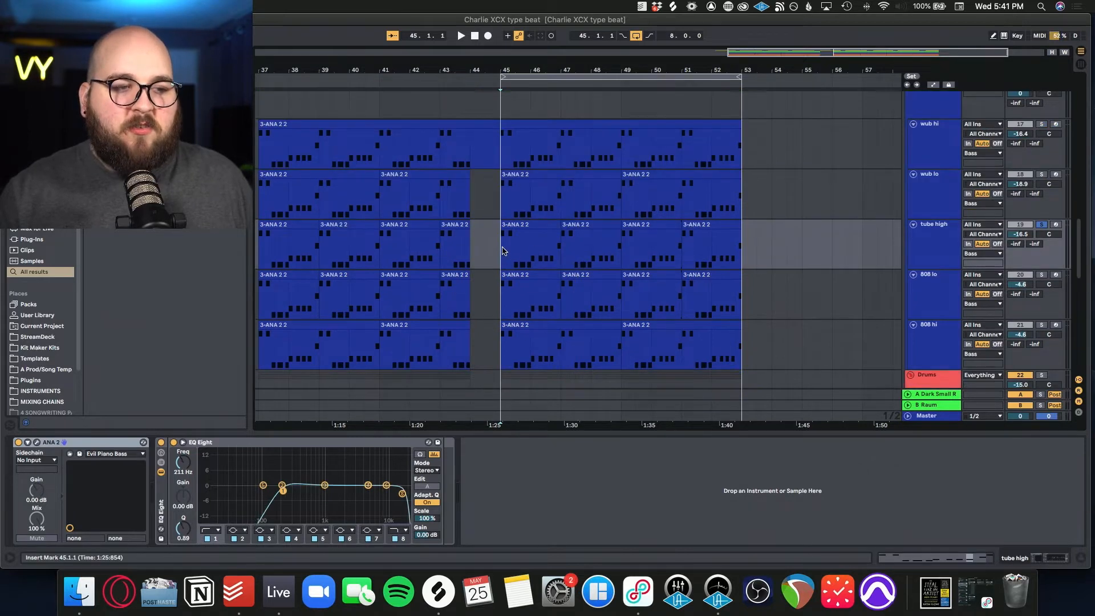
{"action": "key", "text": "space"}
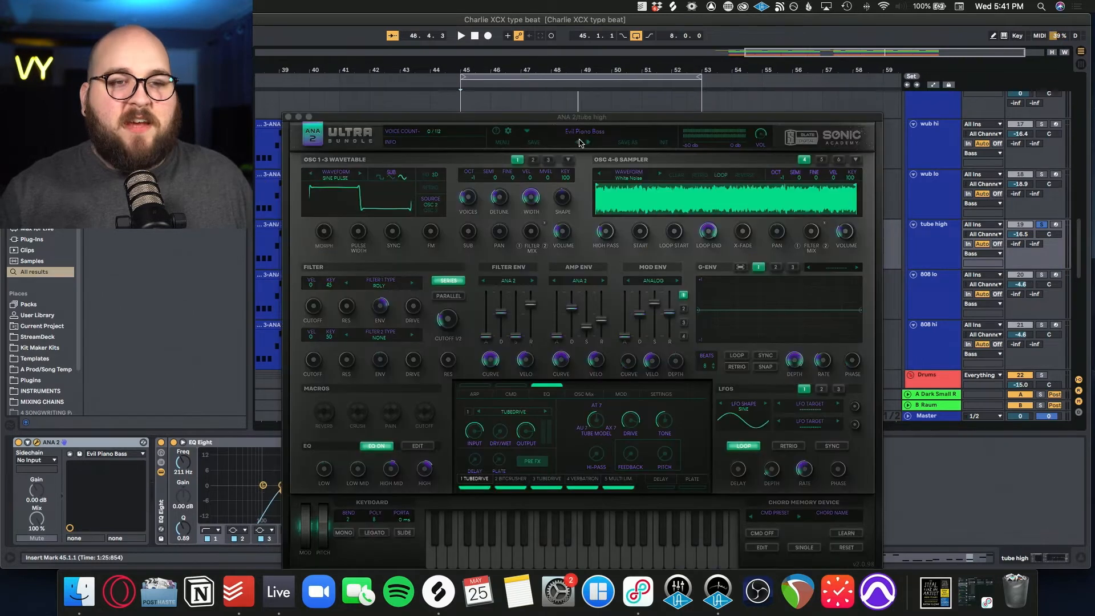
{"action": "left_click", "coordinate": [288, 117]}
{"action": "scroll", "coordinate": [570, 228], "scroll_direction": "up", "scroll_amount": 5}
{"action": "left_click_drag", "start_coordinate": [752, 260], "coordinate": [430, 260]}
{"action": "scroll", "coordinate": [430, 259], "scroll_direction": "down", "scroll_amount": 5}
{"action": "left_click", "coordinate": [455, 300]}
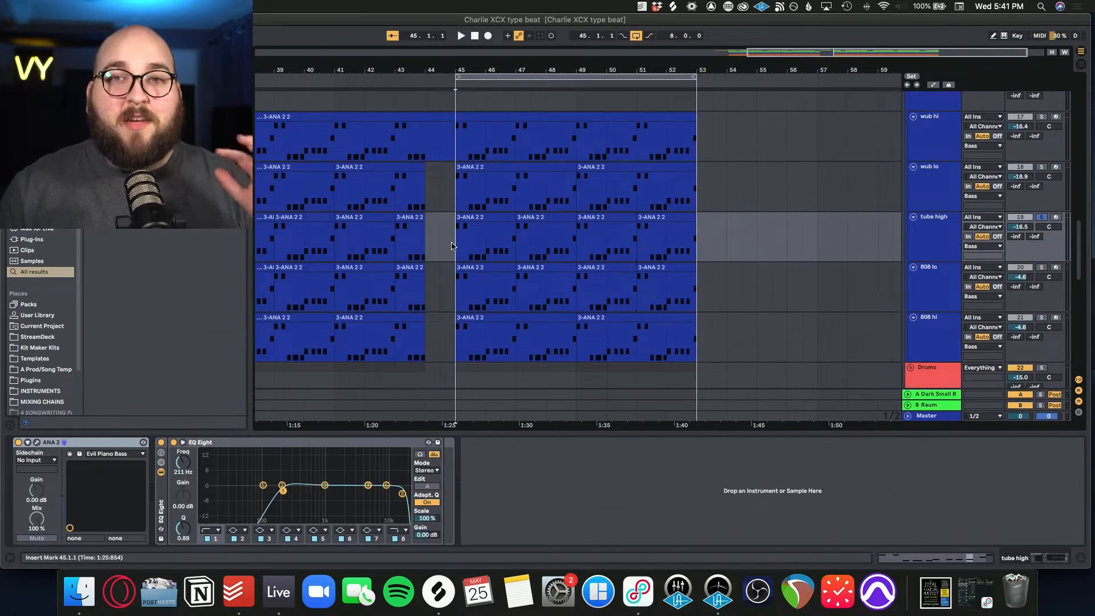
Solo the 808 lo track and play it from bar 45.
{"action": "left_click", "coordinate": [935, 288]}
{"action": "scroll", "coordinate": [1017, 239], "scroll_direction": "up", "scroll_amount": 1}
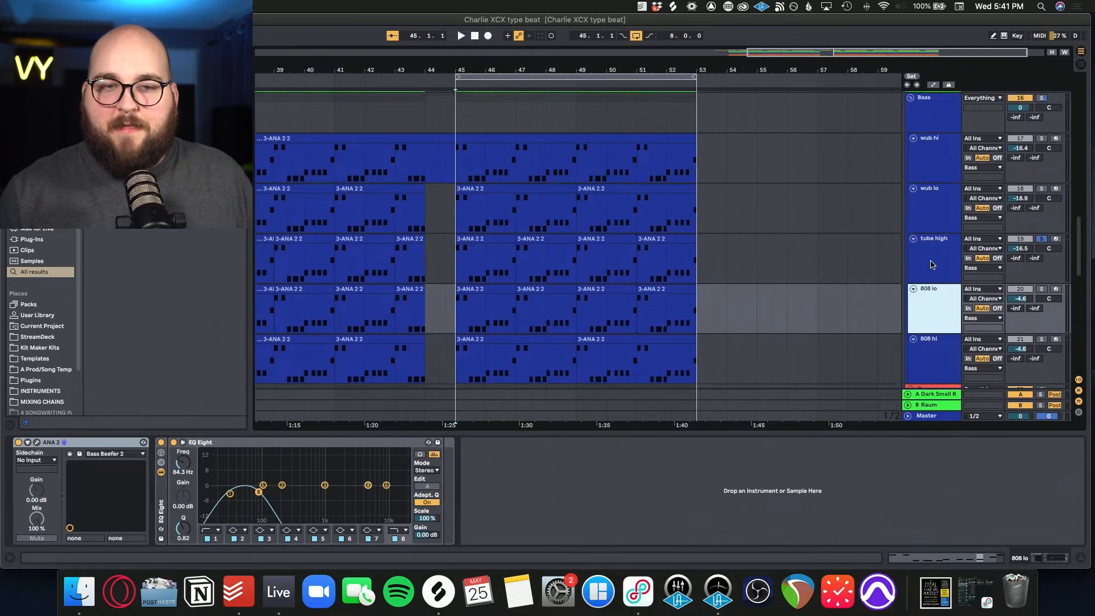
{"action": "left_click", "coordinate": [1041, 281]}
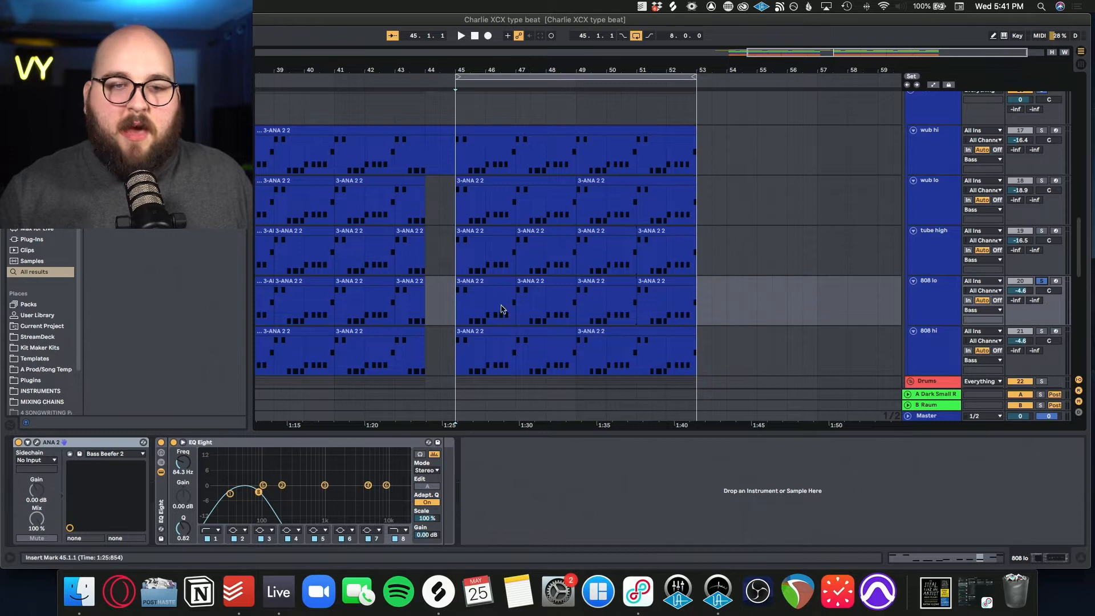
{"action": "key", "text": "space"}
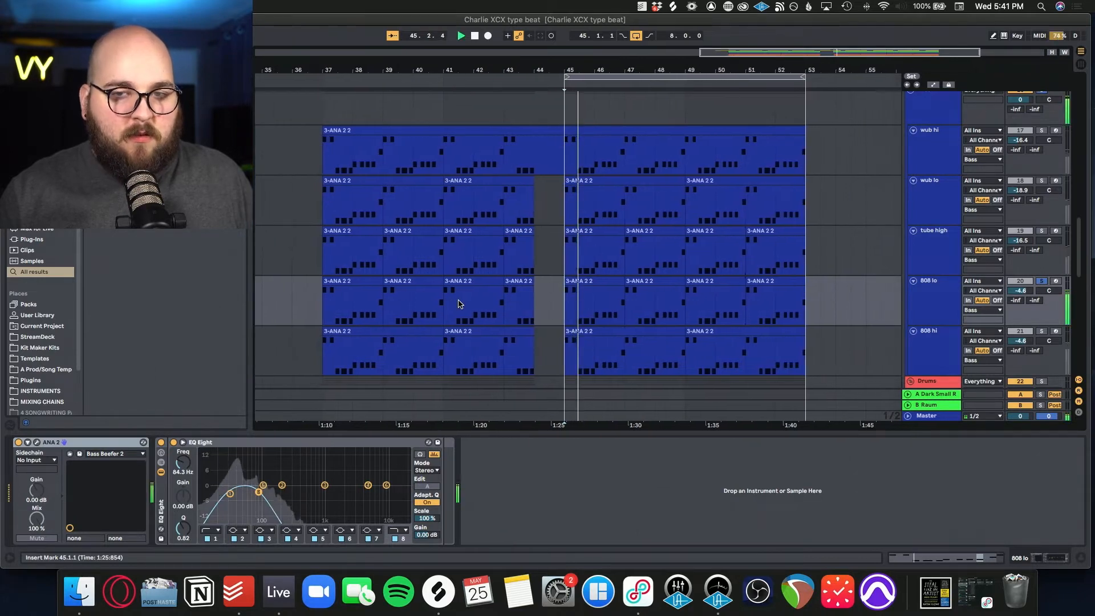
Examine the 808 lo track's ANA 2 window with the Bass Beefer 2 preset and close it.
{"action": "left_click", "coordinate": [37, 443]}
{"action": "left_click_drag", "start_coordinate": [632, 115], "coordinate": [644, 83]}
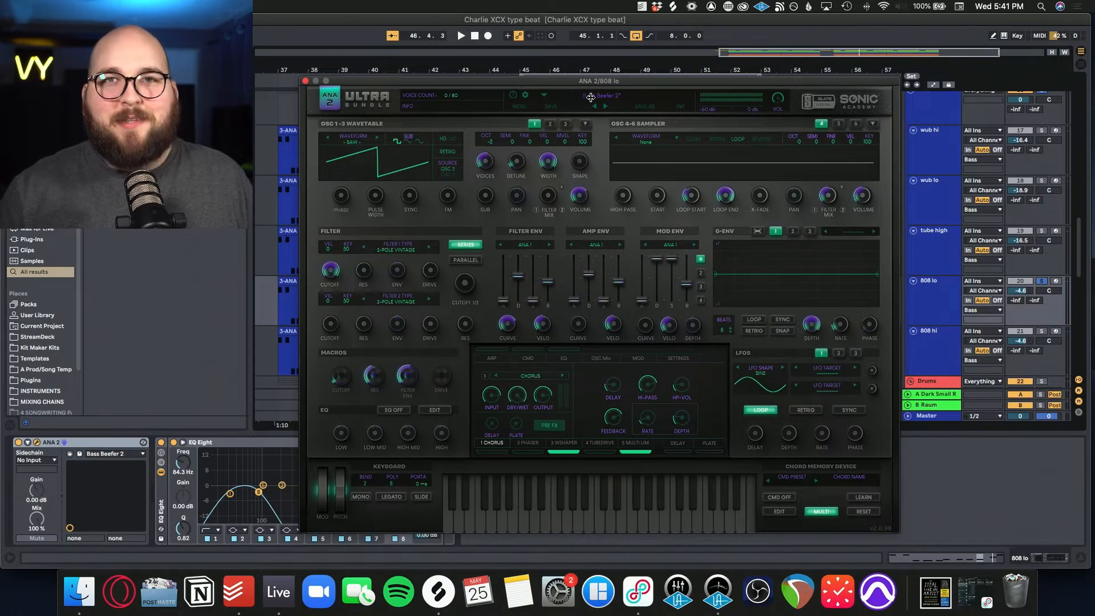
{"action": "left_click", "coordinate": [305, 82]}
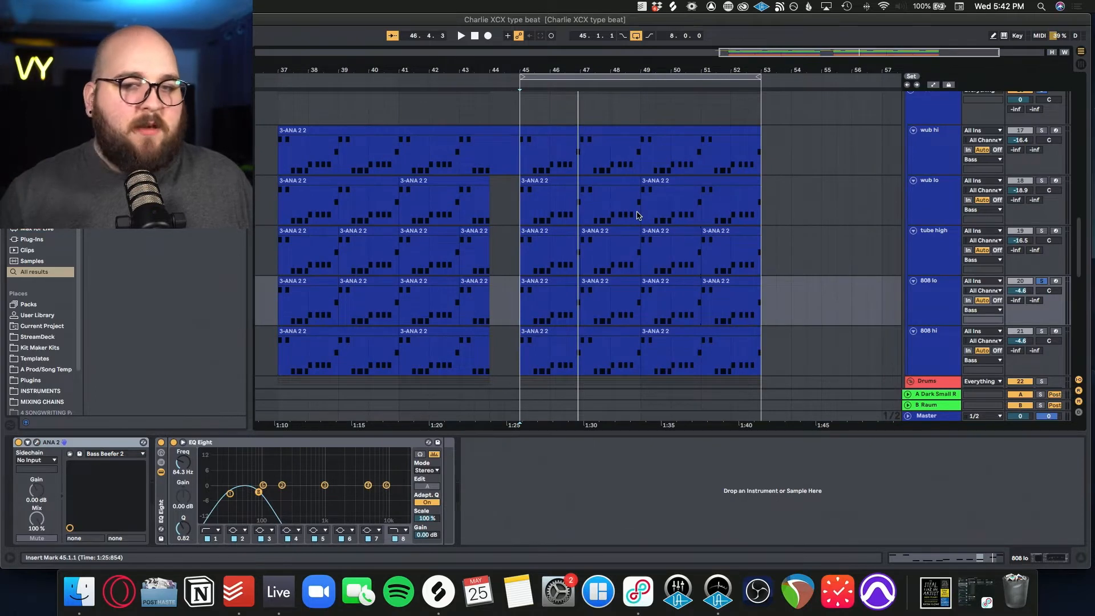
Play the 808 hi track soloed from bar 45 and examine its Transient Master window.
{"action": "scroll", "coordinate": [638, 215], "scroll_direction": "down", "scroll_amount": 4}
{"action": "scroll", "coordinate": [547, 245], "scroll_direction": "right", "scroll_amount": 5}
{"action": "left_click", "coordinate": [458, 276]}
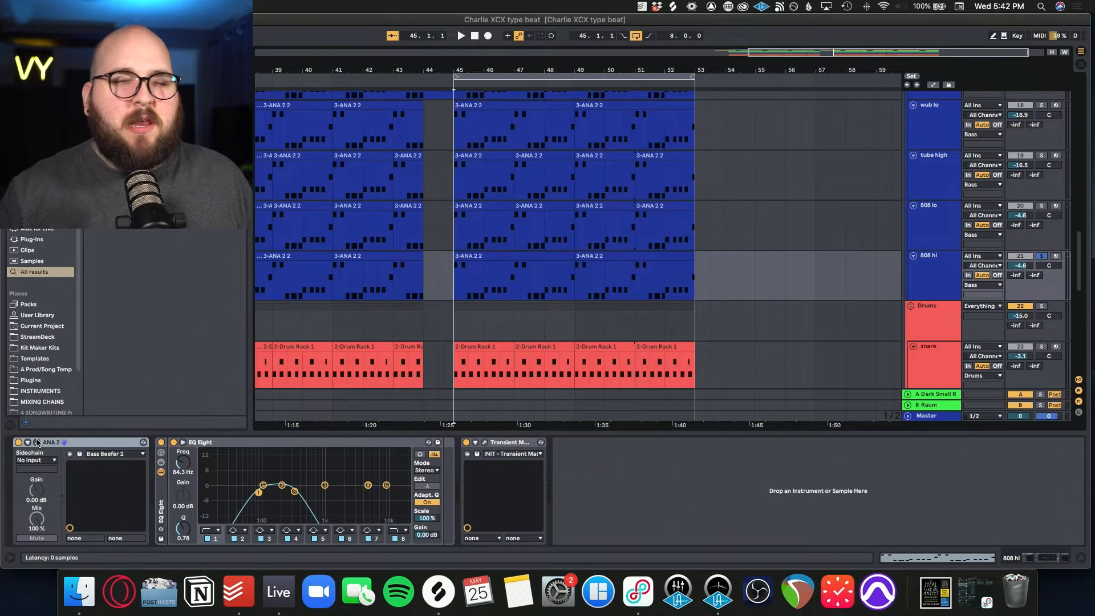
{"action": "key", "text": "space"}
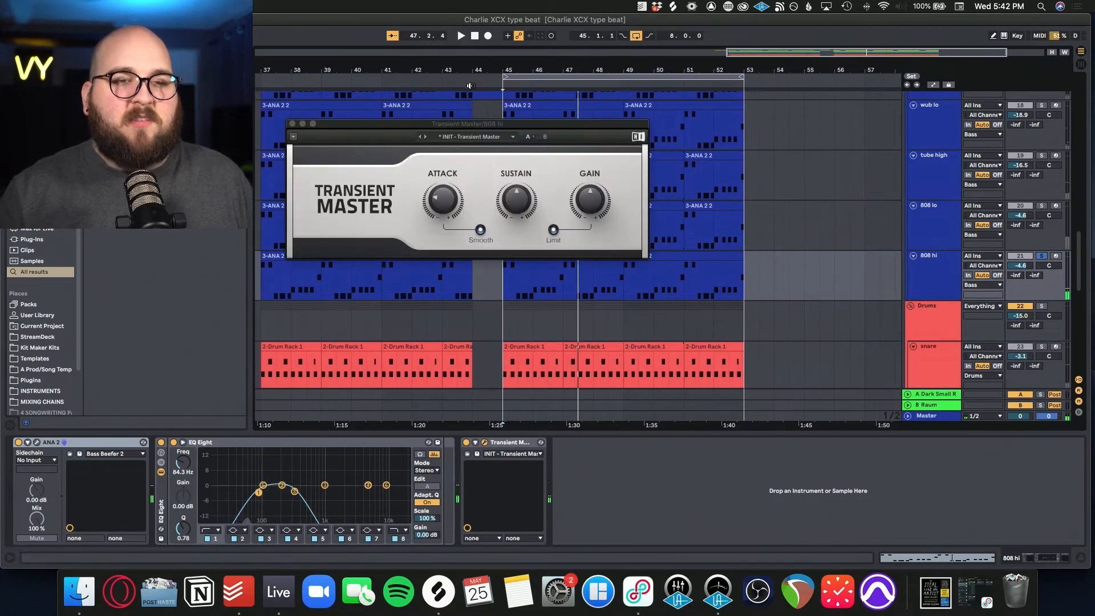
{"action": "left_click_drag", "start_coordinate": [459, 128], "coordinate": [525, 119]}
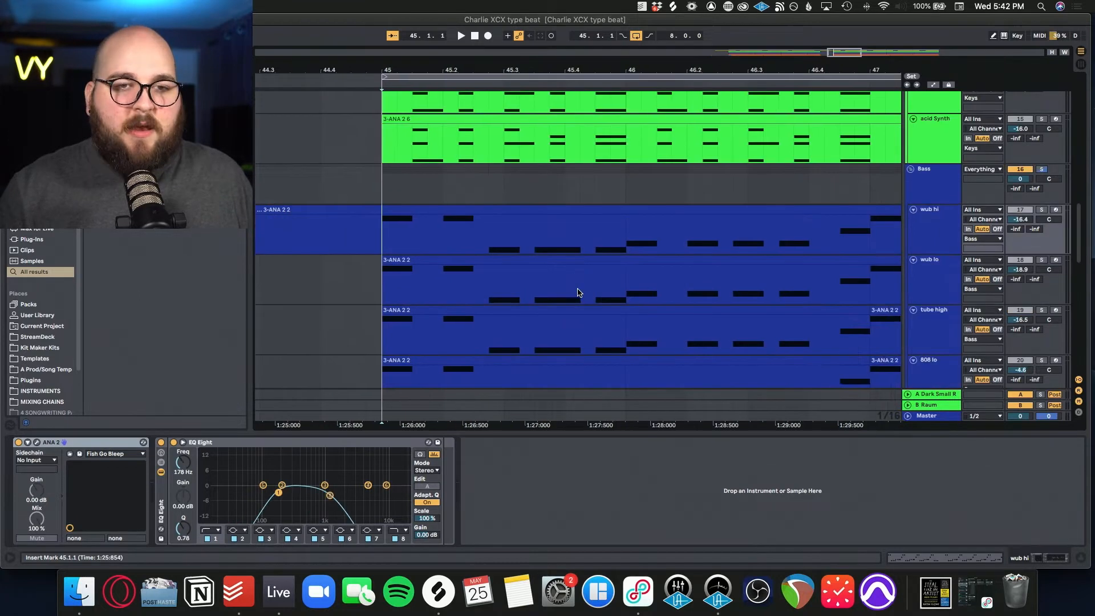
Compare the note timing of the acid Synth and wub hi clips in bar 45 by selecting matching stretches across both tracks.
{"action": "scroll", "coordinate": [578, 292], "scroll_direction": "up", "scroll_amount": 2}
{"action": "left_click_drag", "start_coordinate": [399, 198], "coordinate": [647, 268]}
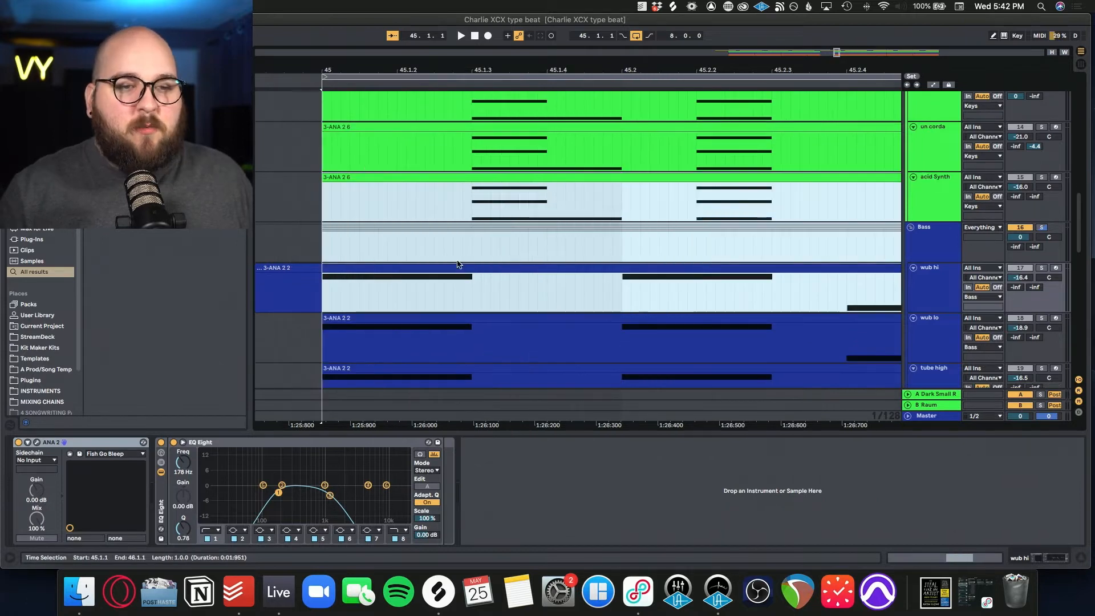
{"action": "scroll", "coordinate": [711, 245], "scroll_direction": "right", "scroll_amount": 10}
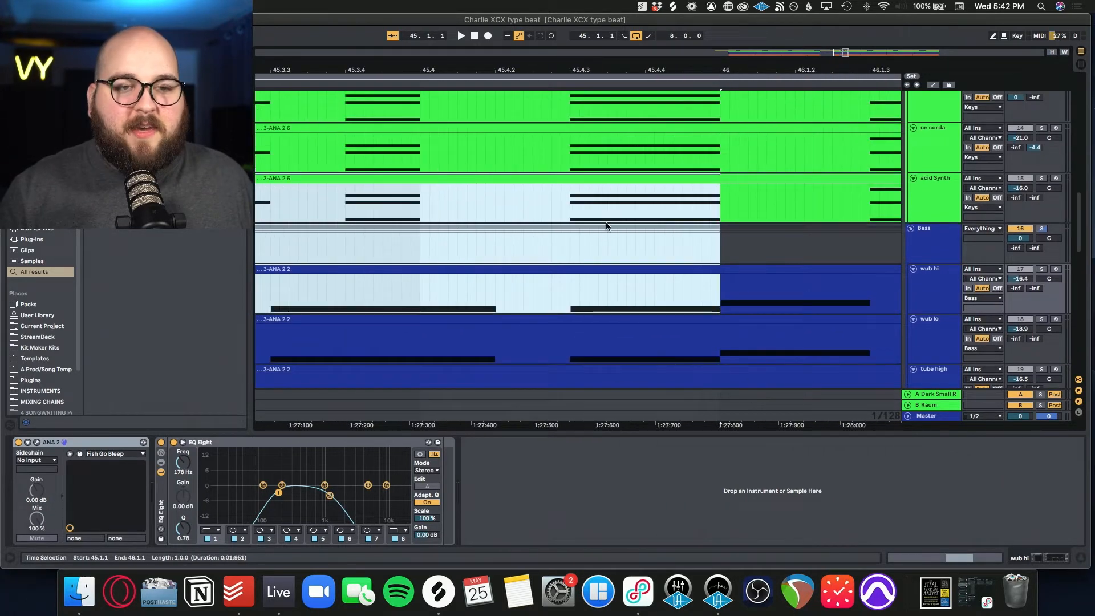
{"action": "left_click", "coordinate": [605, 215]}
{"action": "left_click_drag", "start_coordinate": [568, 214], "coordinate": [719, 293]}
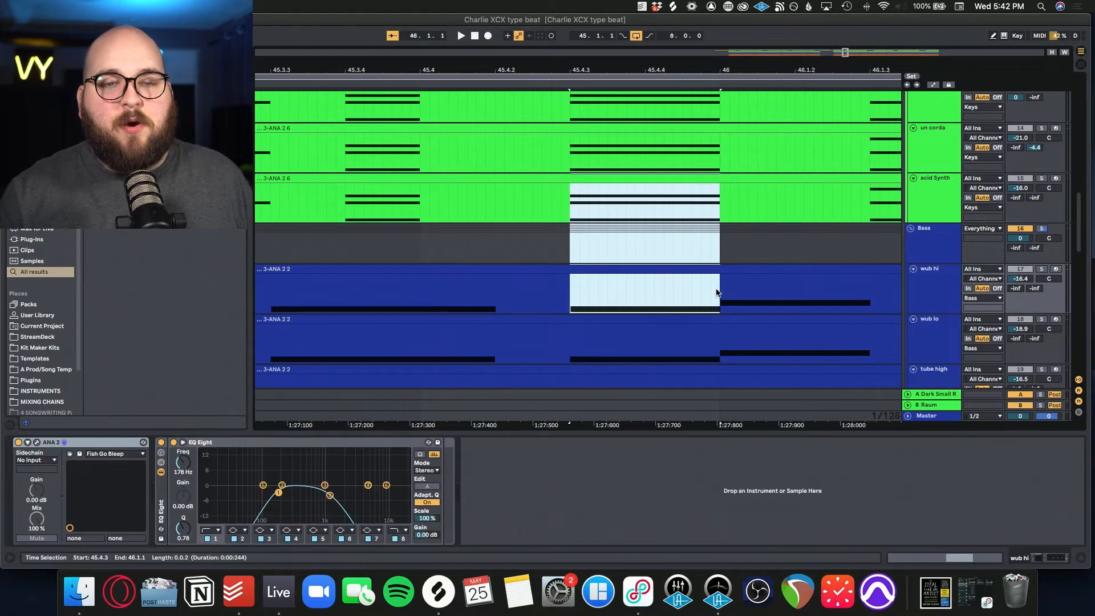
{"action": "scroll", "coordinate": [719, 293], "scroll_direction": "down", "scroll_amount": 5}
{"action": "left_click", "coordinate": [553, 291]}
{"action": "left_click_drag", "start_coordinate": [540, 291], "coordinate": [850, 202]}
{"action": "left_click", "coordinate": [681, 202]}
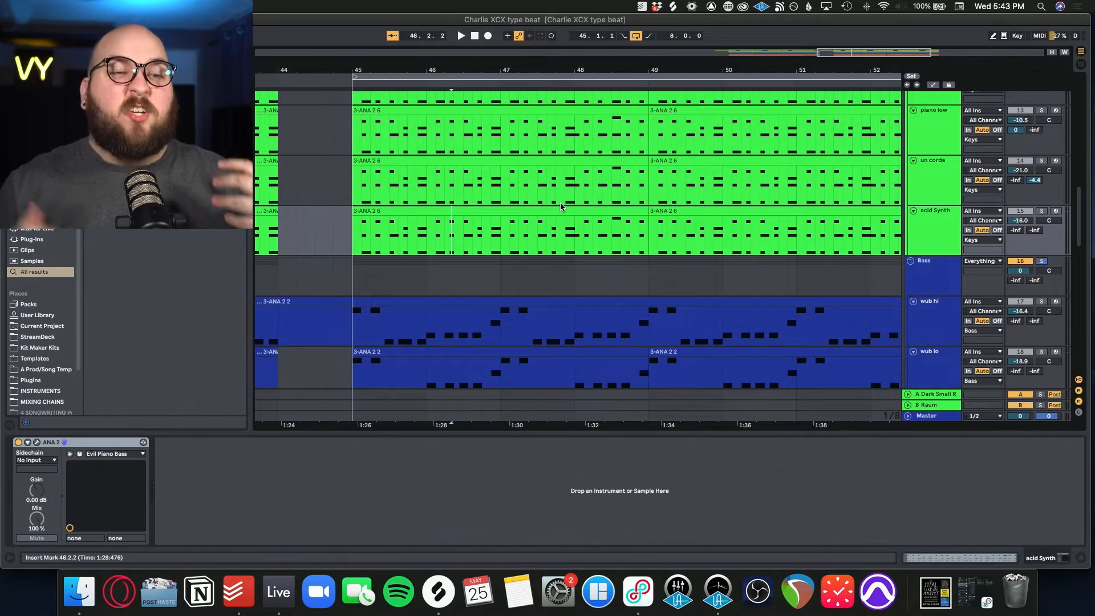
Review the layering of the Keys tracks from Hi 80s and the Bass tracks from wub hi through 808 hi.
{"action": "scroll", "coordinate": [561, 203], "scroll_direction": "up", "scroll_amount": 5}
{"action": "scroll", "coordinate": [553, 200], "scroll_direction": "up", "scroll_amount": 1}
{"action": "left_click", "coordinate": [930, 162]}
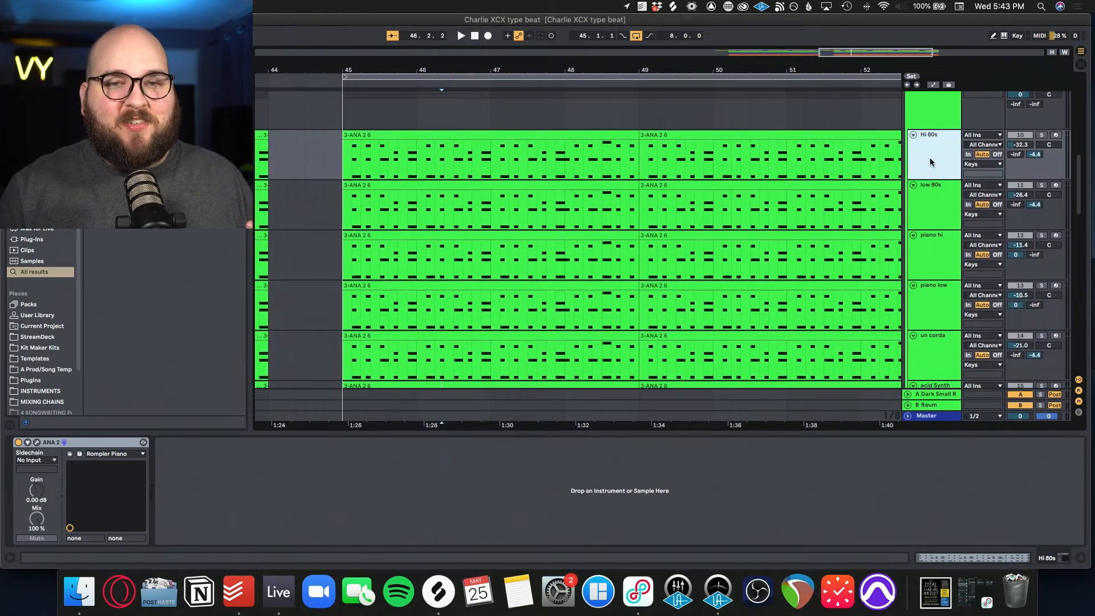
{"action": "scroll", "coordinate": [930, 162], "scroll_direction": "down", "scroll_amount": 10}
{"action": "left_click", "coordinate": [932, 162]}
{"action": "scroll", "coordinate": [927, 302], "scroll_direction": "down", "scroll_amount": 1}
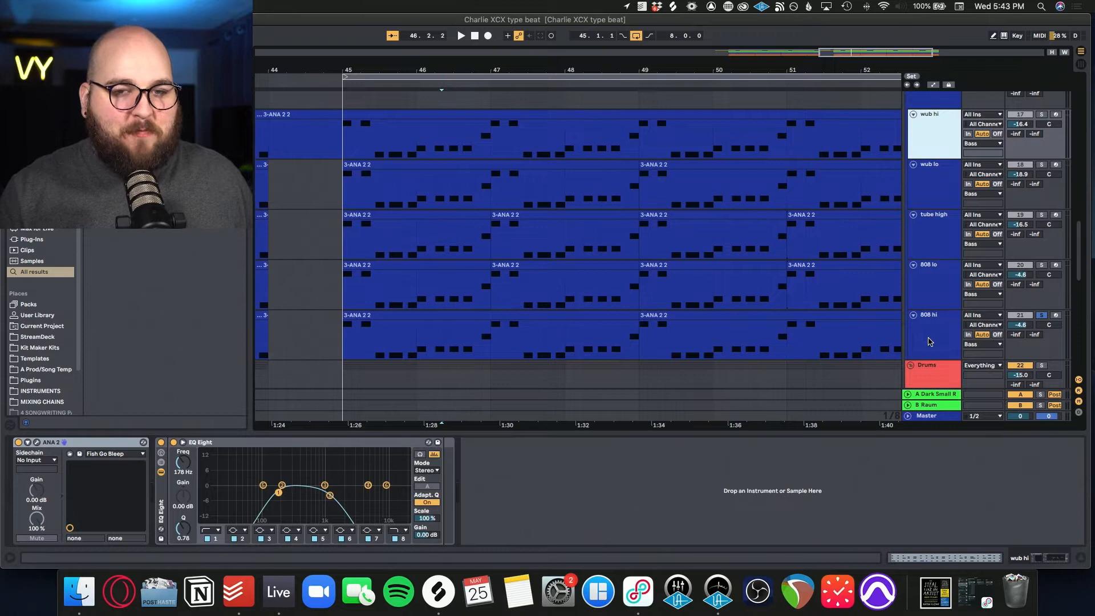
{"action": "left_click", "coordinate": [929, 341], "text": "shift"}
{"action": "left_click", "coordinate": [785, 237]}
Compare the note patterns of the Keys clips with those of the Bass clips from bar 45.
{"action": "scroll", "coordinate": [784, 235], "scroll_direction": "up", "scroll_amount": 8}
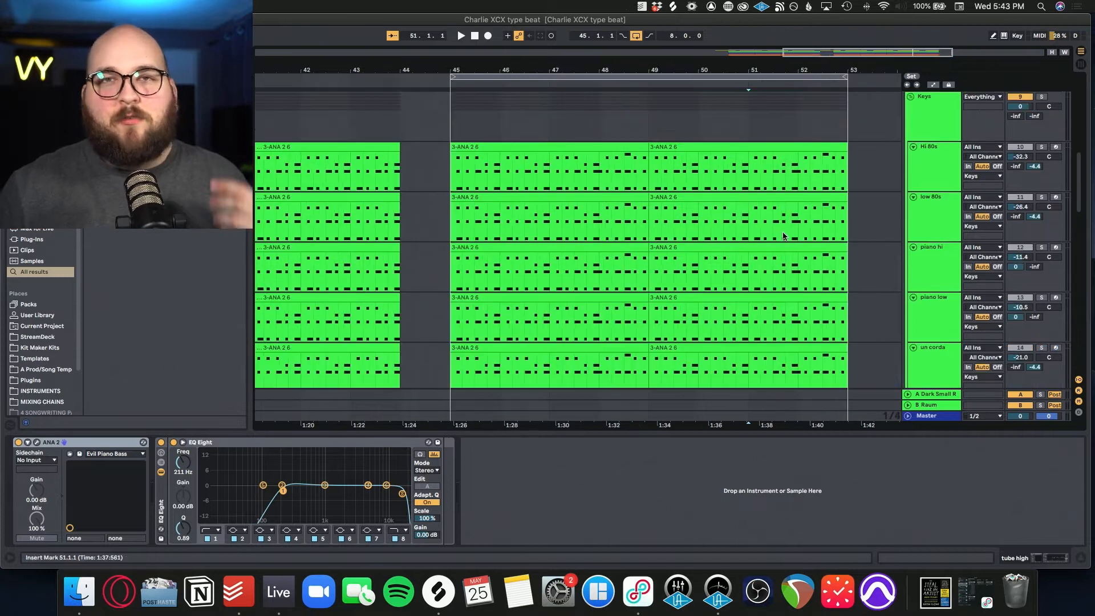
{"action": "scroll", "coordinate": [783, 235], "scroll_direction": "down", "scroll_amount": 8}
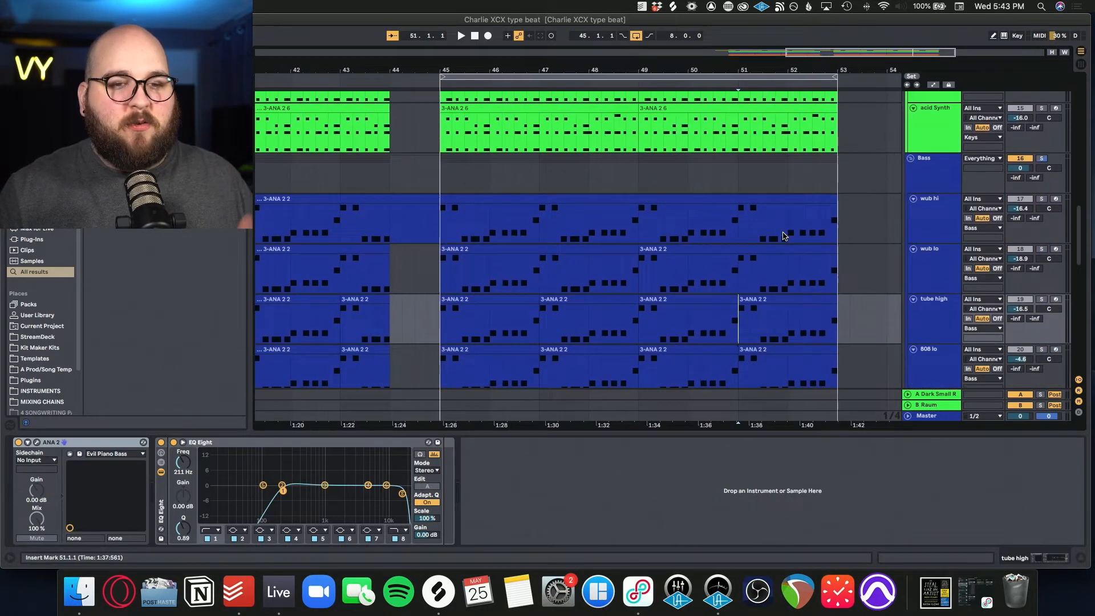
{"action": "scroll", "coordinate": [783, 235], "scroll_direction": "down", "scroll_amount": 5}
{"action": "left_click", "coordinate": [474, 251]}
{"action": "left_click_drag", "start_coordinate": [424, 177], "coordinate": [523, 300]}
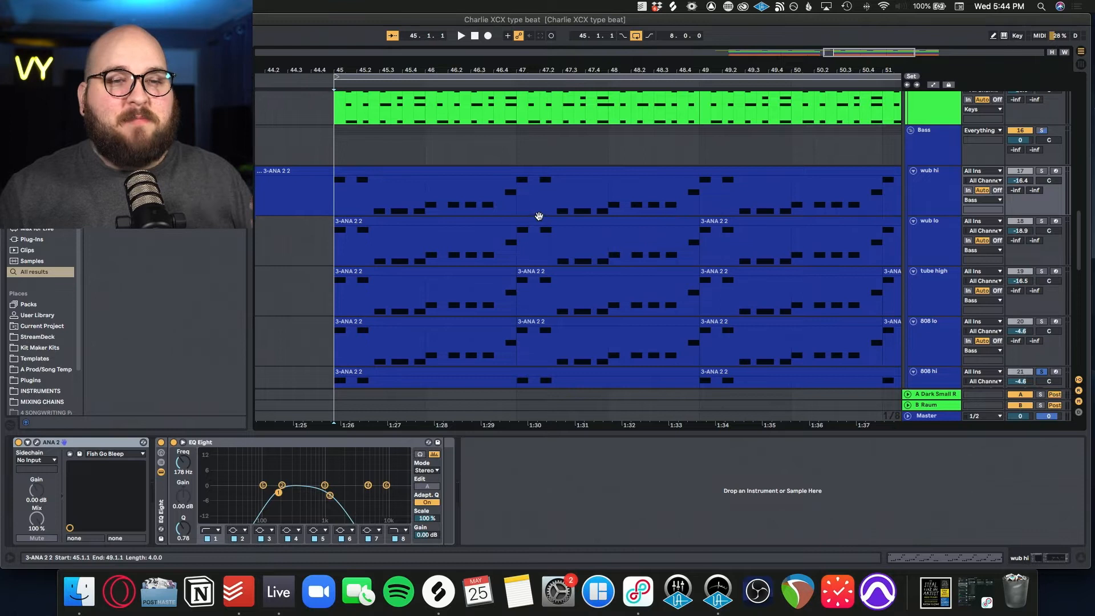
Examine the Bass group's Virtual Tape Machines window with the Default preset and close it.
{"action": "left_click", "coordinate": [77, 443]}
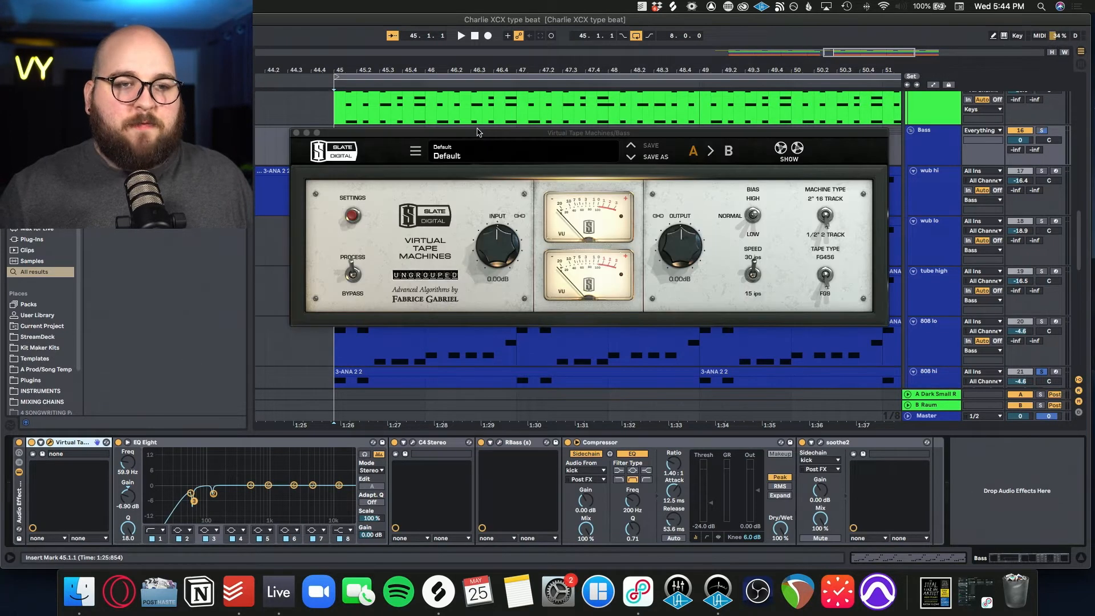
{"action": "left_click_drag", "start_coordinate": [478, 131], "coordinate": [516, 163]}
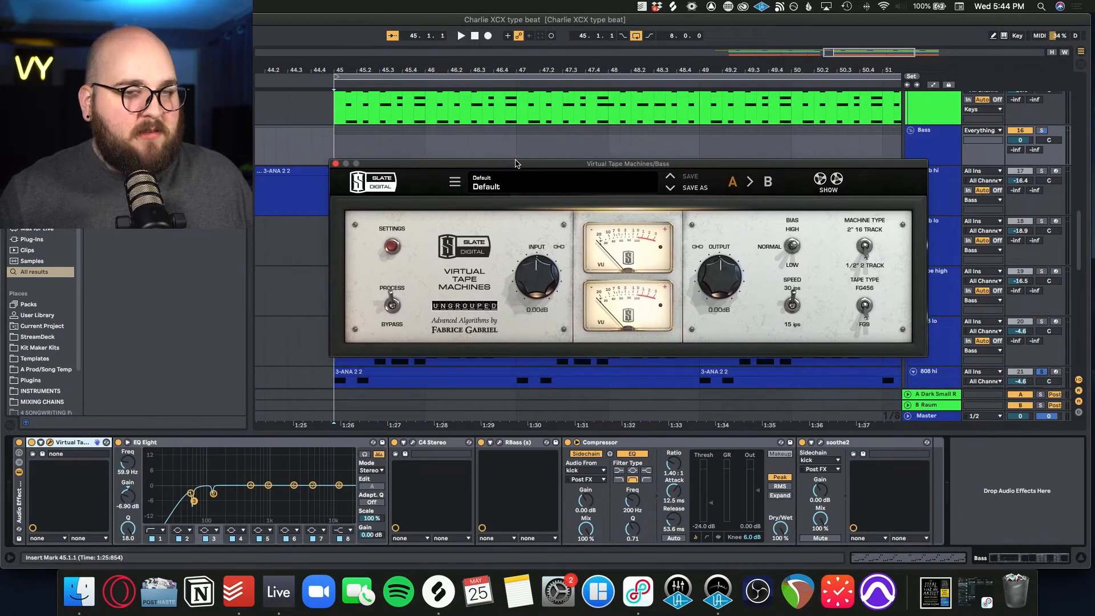
{"action": "left_click", "coordinate": [336, 164]}
Examine the low cut and the two narrow low-frequency notches in the Bass group's enlarged EQ Eight curve.
{"action": "left_click", "coordinate": [128, 444]}
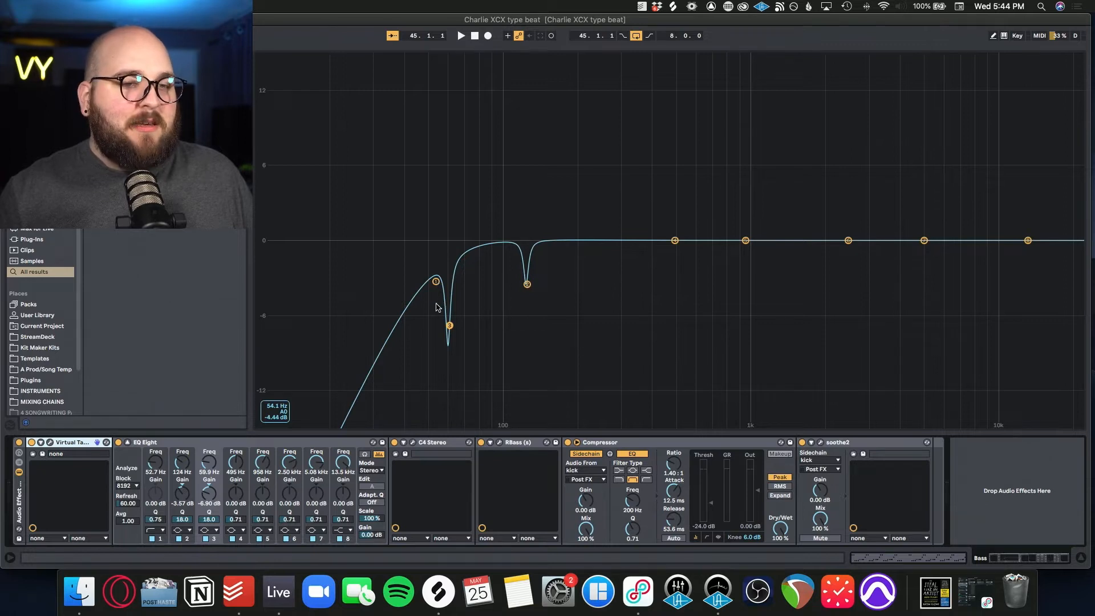
{"action": "left_click", "coordinate": [450, 327]}
{"action": "left_click", "coordinate": [527, 284]}
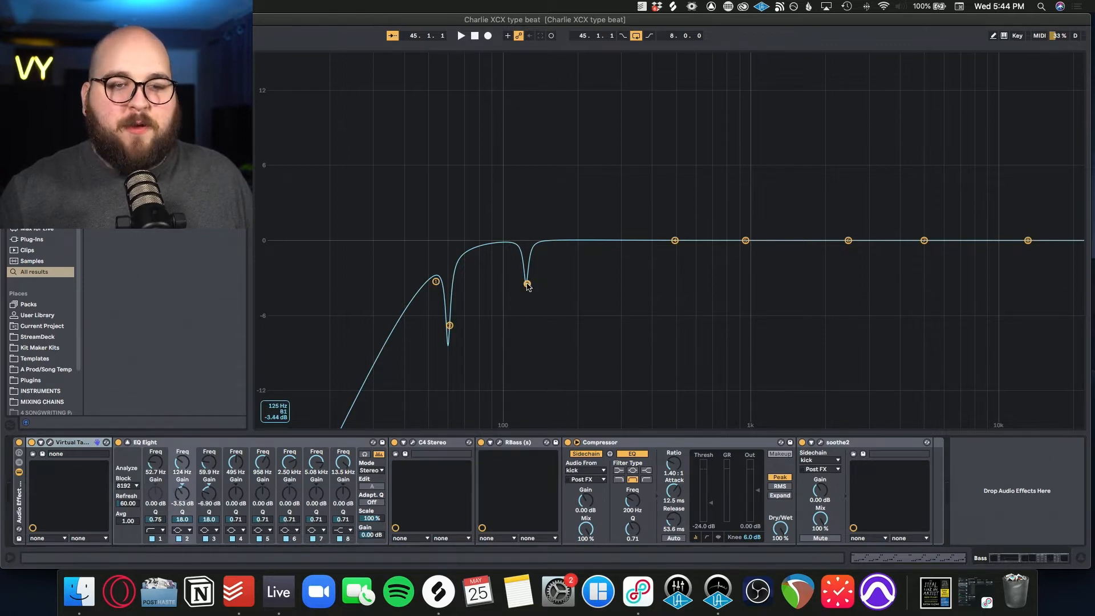
{"action": "left_click", "coordinate": [129, 442]}
Play the soloed Bass group with its C4 multiband processor window open, then close the window.
{"action": "left_click_drag", "start_coordinate": [569, 144], "coordinate": [623, 144]}
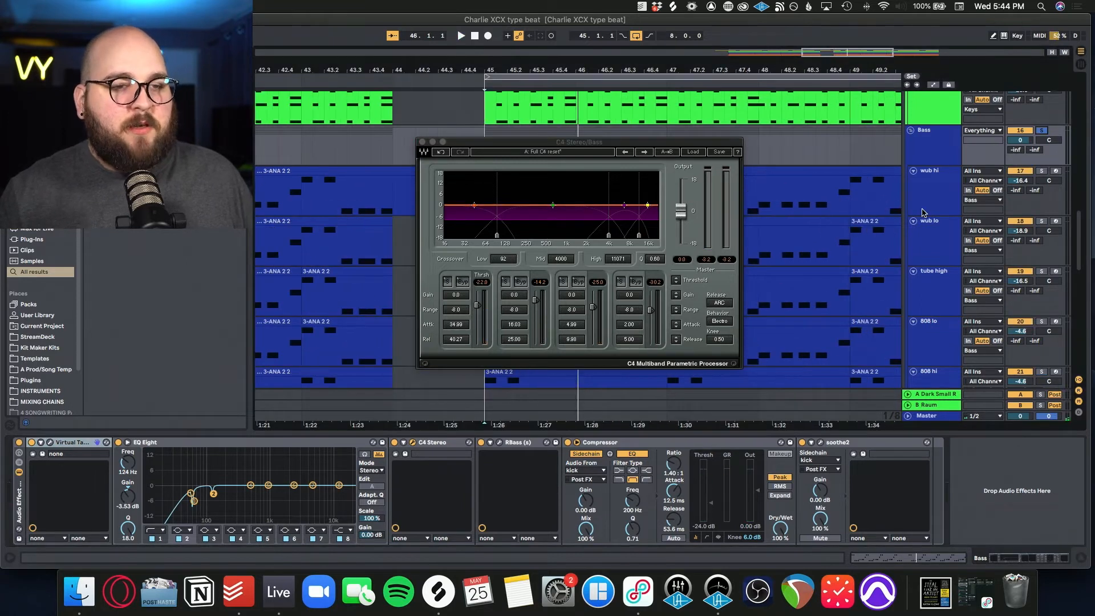
{"action": "key", "text": "space"}
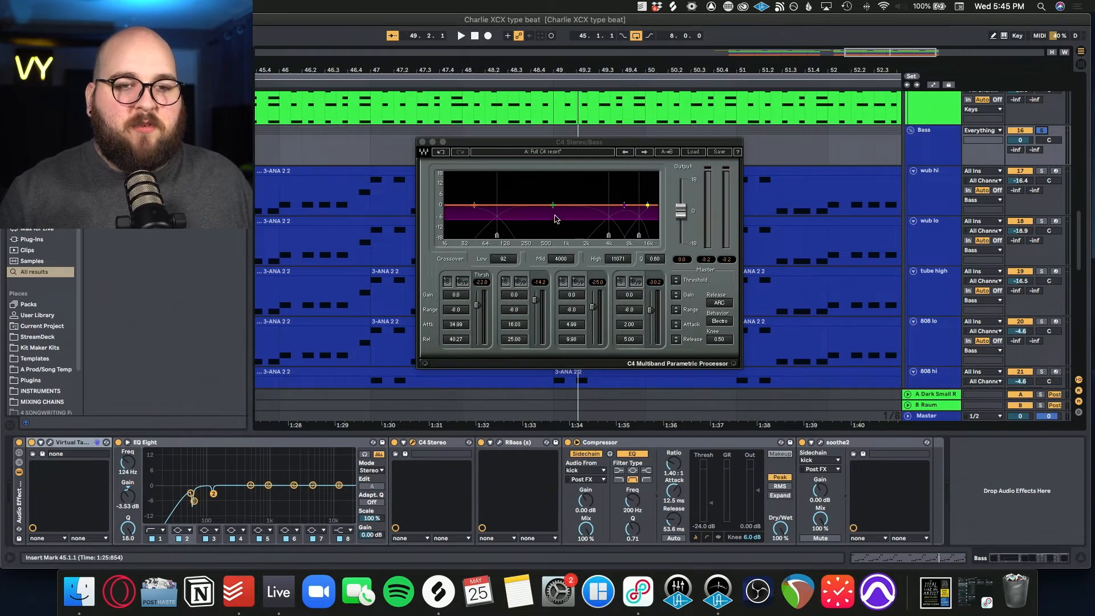
{"action": "left_click", "coordinate": [422, 143]}
Open the Bass group's RBass window and examine its intensity and frequency settings.
{"action": "left_click", "coordinate": [500, 442]}
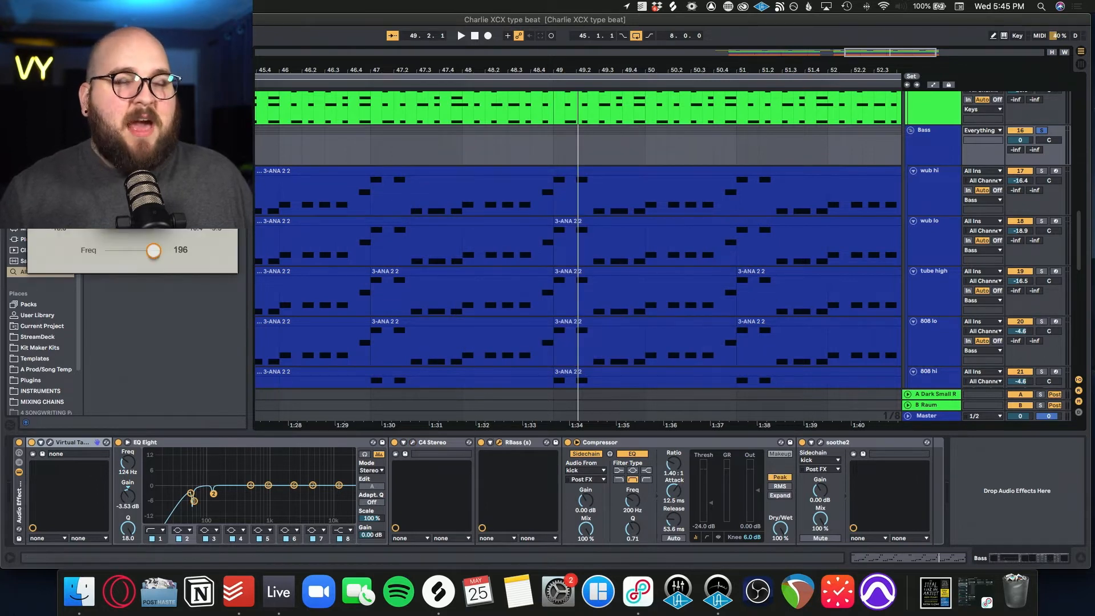
{"action": "left_click_drag", "start_coordinate": [678, 156], "coordinate": [653, 173]}
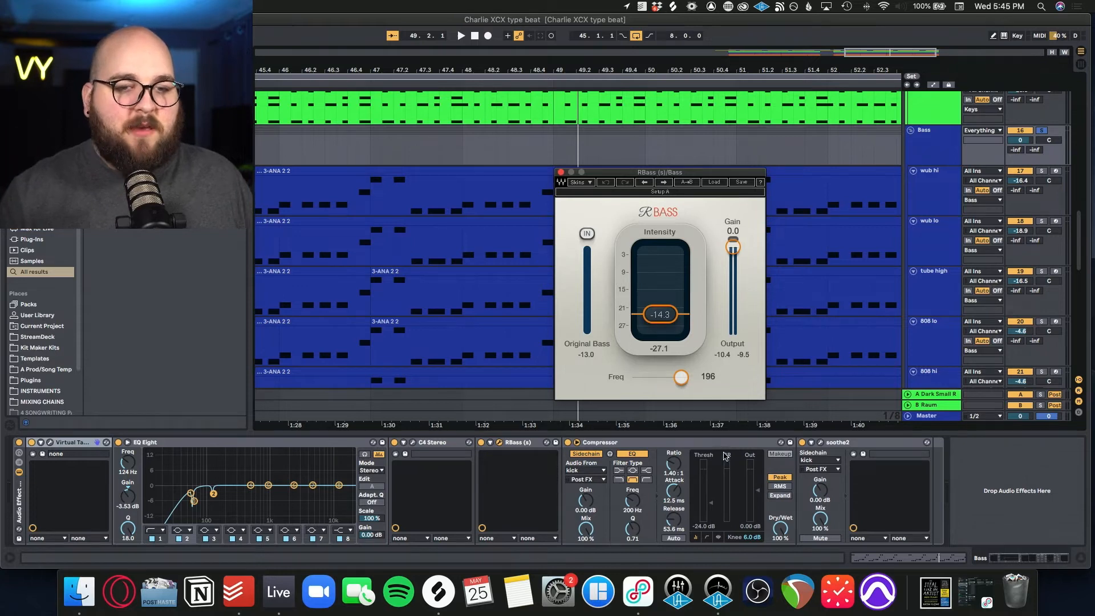
{"action": "left_click_drag", "start_coordinate": [708, 382], "coordinate": [686, 380]}
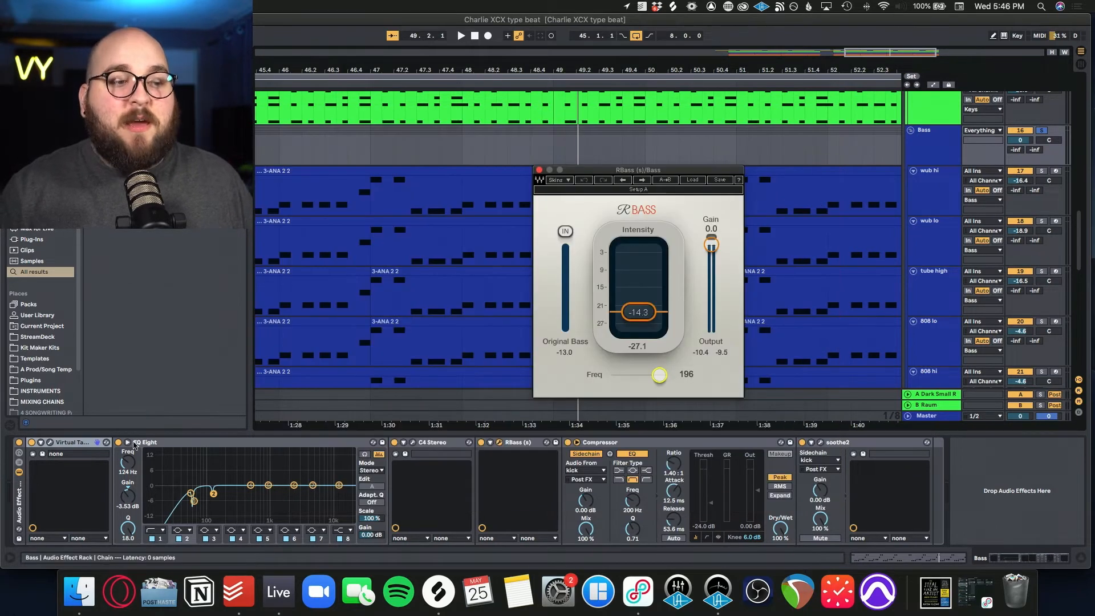
Compare the Bass group's enlarged EQ Eight curve with the RBass settings and close the RBass window.
{"action": "left_click", "coordinate": [127, 442]}
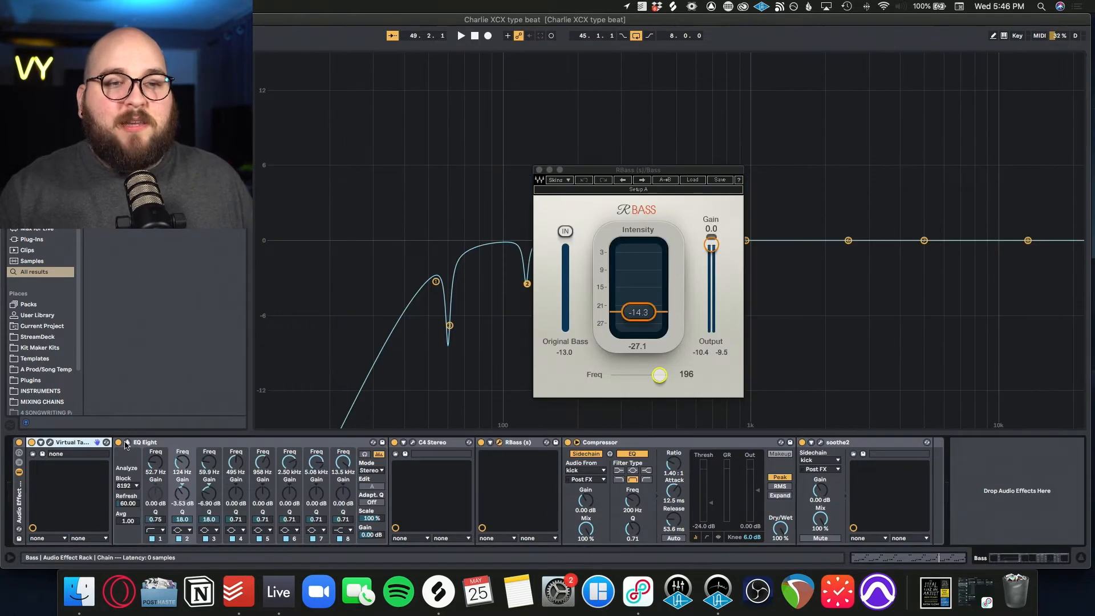
{"action": "left_click_drag", "start_coordinate": [602, 171], "coordinate": [842, 320]}
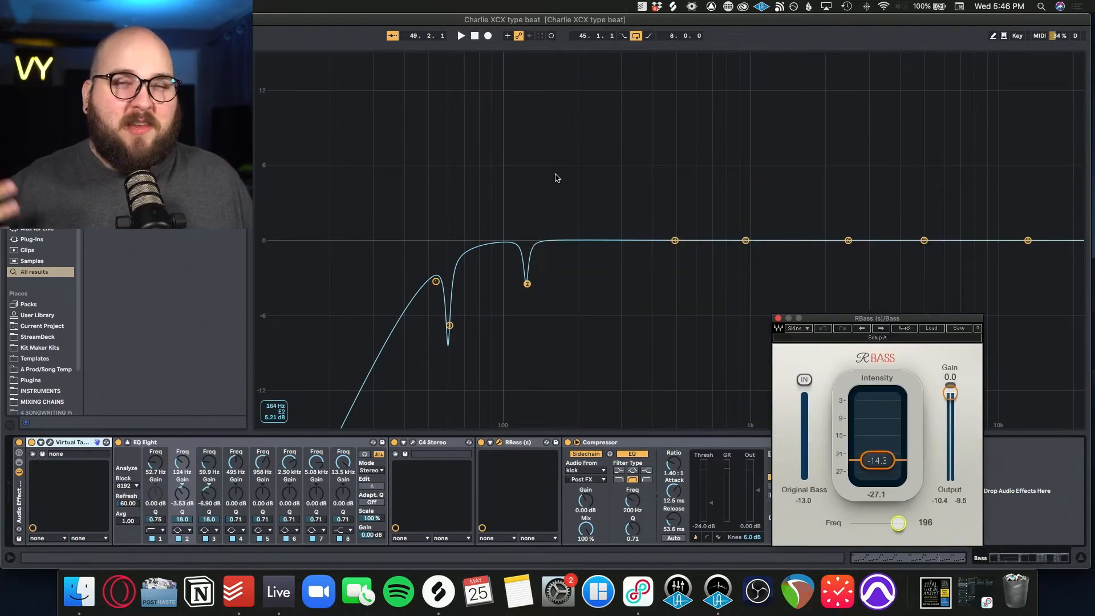
{"action": "left_click", "coordinate": [128, 443]}
{"action": "left_click_drag", "start_coordinate": [791, 329], "coordinate": [581, 157]}
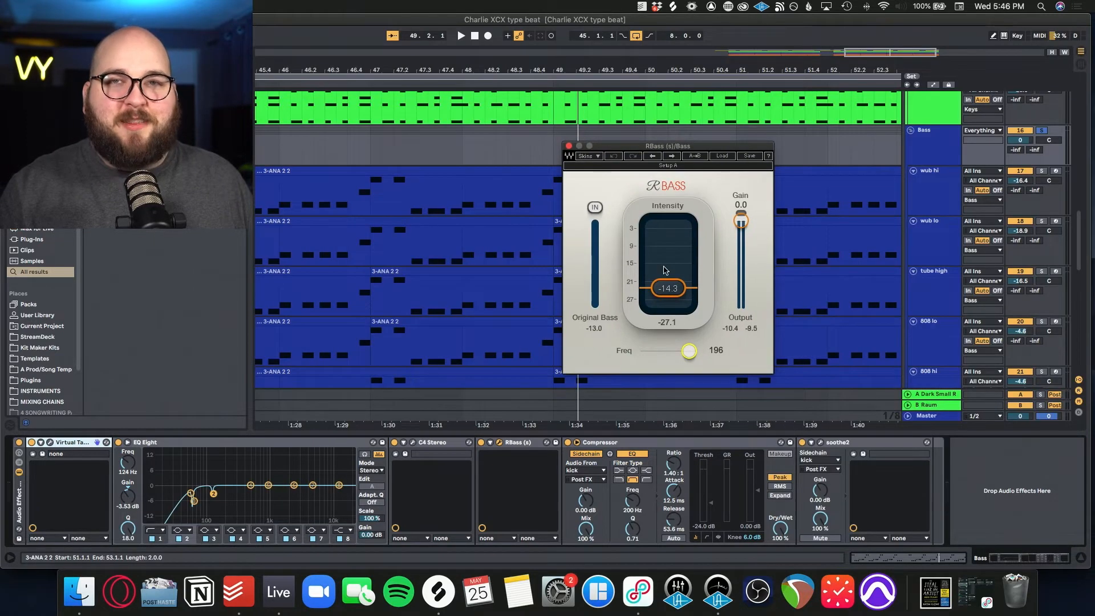
{"action": "left_click", "coordinate": [568, 147]}
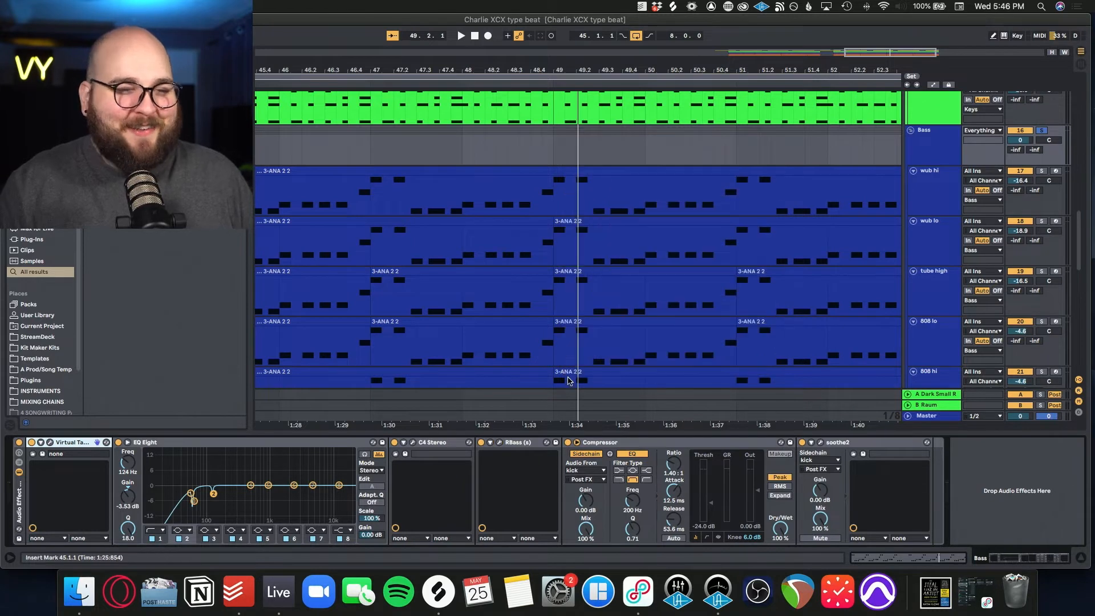
Examine the Bass group's soothe2 window while playing the bass layers, then close it.
{"action": "scroll", "coordinate": [611, 342], "scroll_direction": "down", "scroll_amount": 1}
{"action": "scroll", "coordinate": [610, 343], "scroll_direction": "right", "scroll_amount": 1}
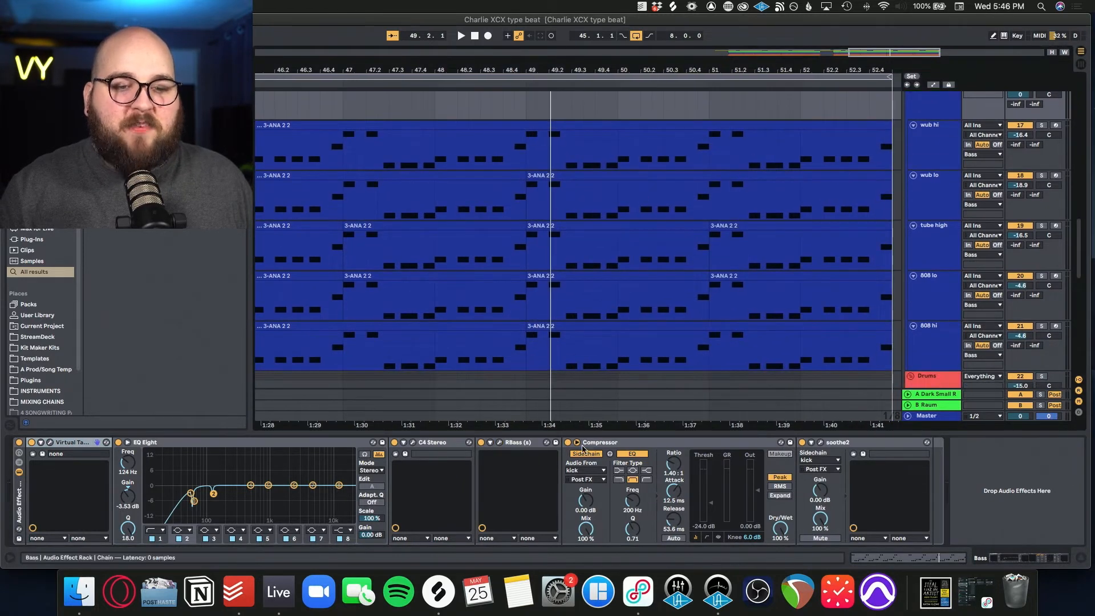
{"action": "left_click", "coordinate": [821, 444]}
{"action": "left_click_drag", "start_coordinate": [369, 66], "coordinate": [673, 104]}
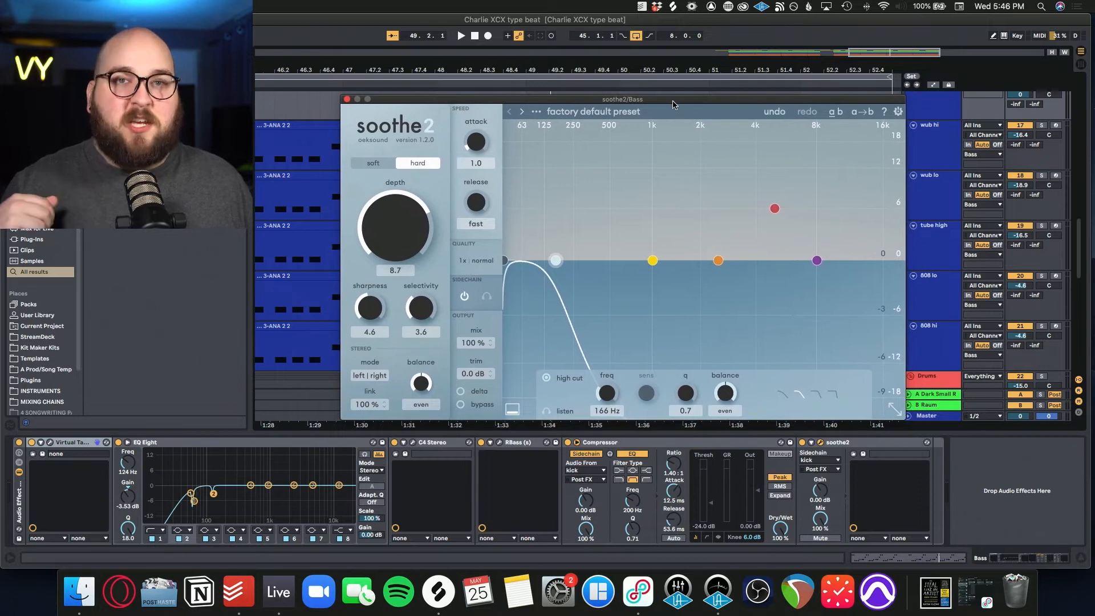
{"action": "left_click_drag", "start_coordinate": [673, 104], "coordinate": [644, 102]}
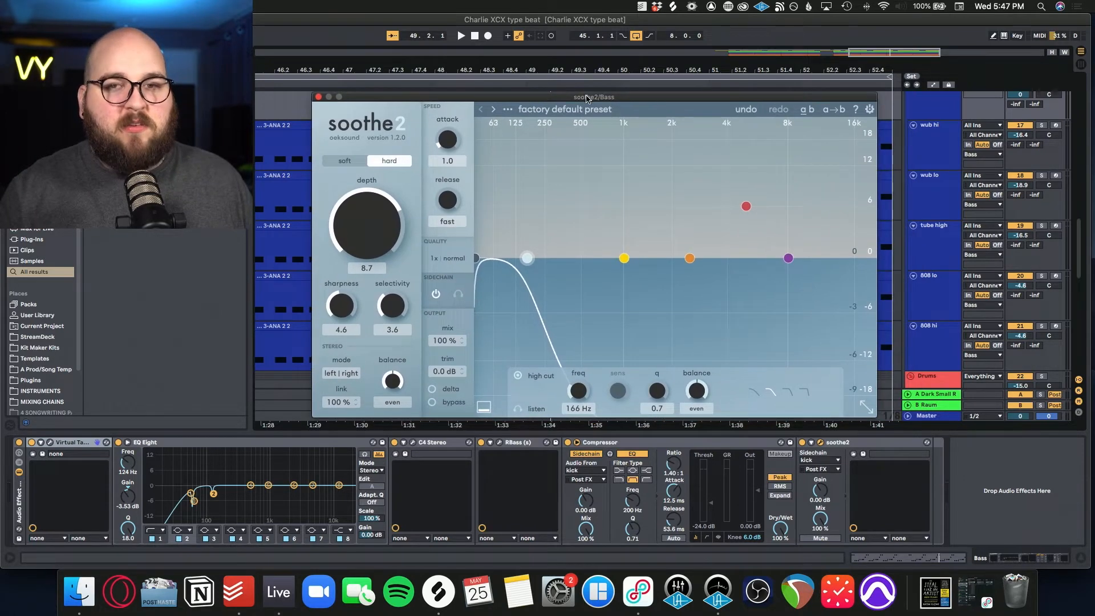
{"action": "key", "text": "space"}
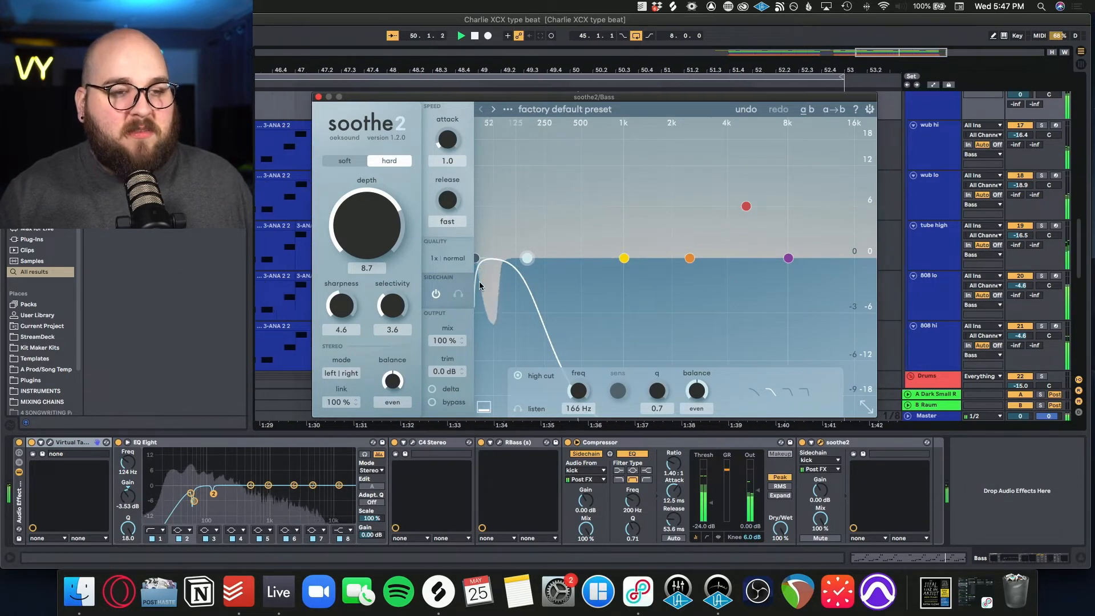
{"action": "key", "text": "space"}
{"action": "left_click", "coordinate": [319, 98]}
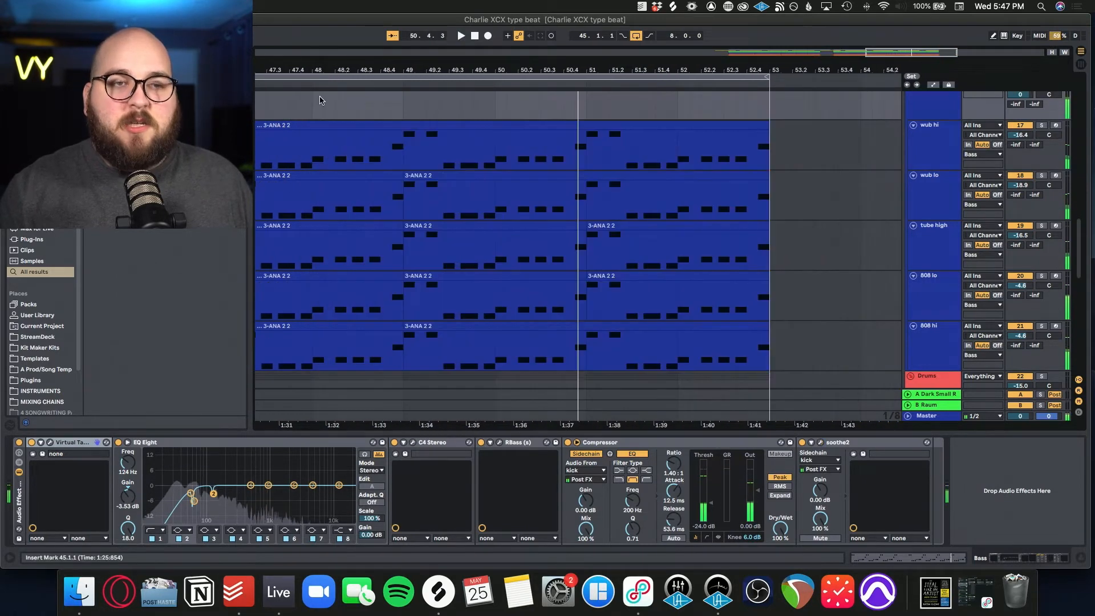
Solo the Chime Lead track and play it from bar 45.
{"action": "scroll", "coordinate": [632, 272], "scroll_direction": "down", "scroll_amount": 4}
{"action": "scroll", "coordinate": [632, 273], "scroll_direction": "up", "scroll_amount": 2}
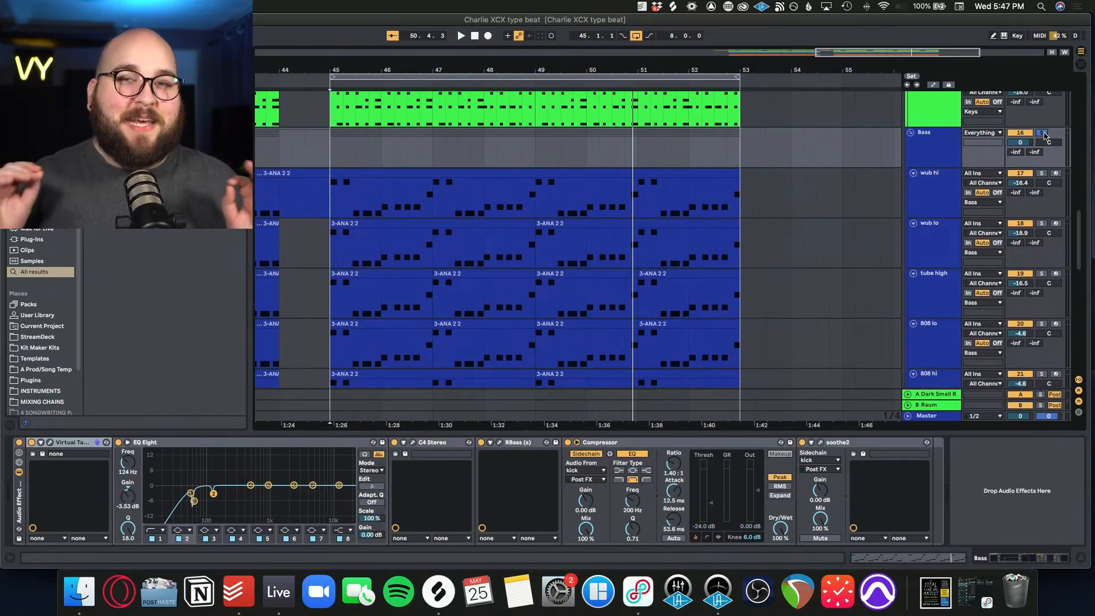
{"action": "scroll", "coordinate": [833, 167], "scroll_direction": "up", "scroll_amount": 2}
{"action": "scroll", "coordinate": [838, 174], "scroll_direction": "left", "scroll_amount": 2}
{"action": "scroll", "coordinate": [838, 174], "scroll_direction": "down", "scroll_amount": 1}
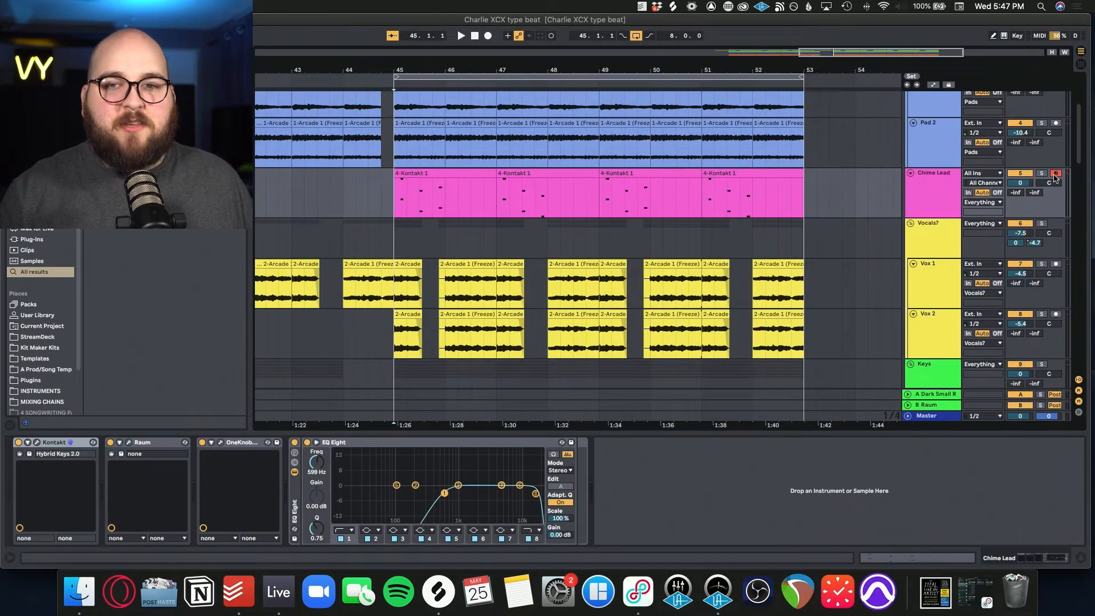
{"action": "left_click", "coordinate": [1041, 173]}
{"action": "left_click", "coordinate": [938, 192]}
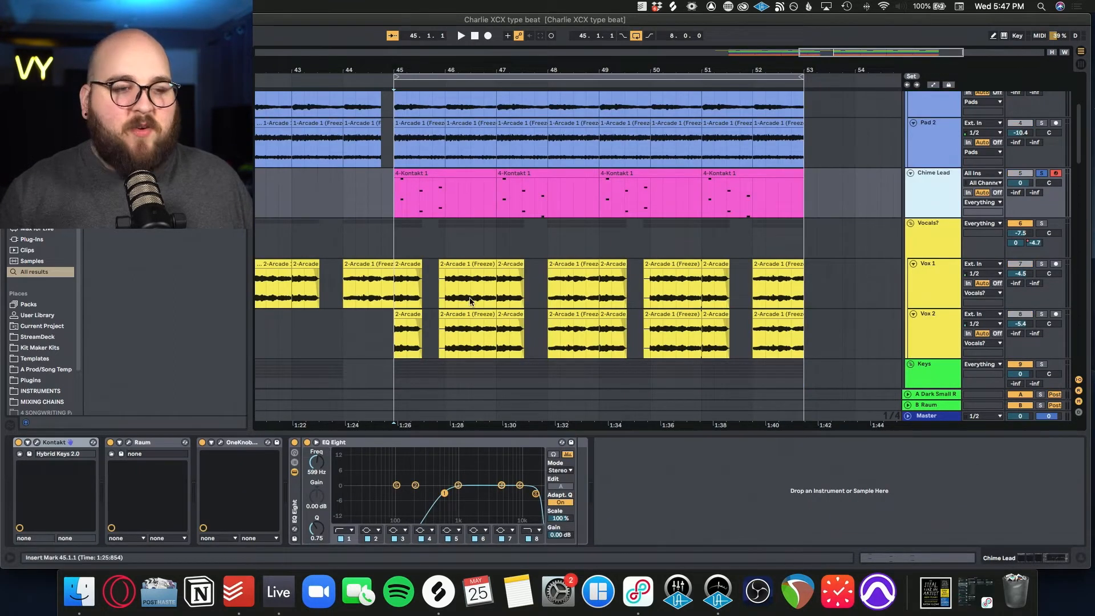
{"action": "left_click", "coordinate": [392, 206]}
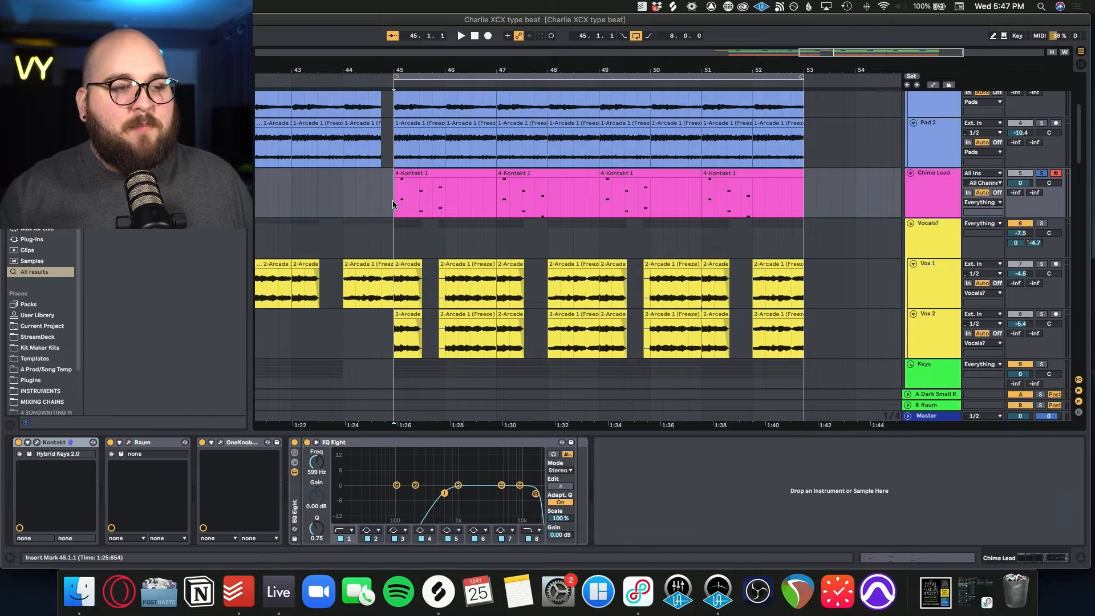
{"action": "key", "text": "space"}
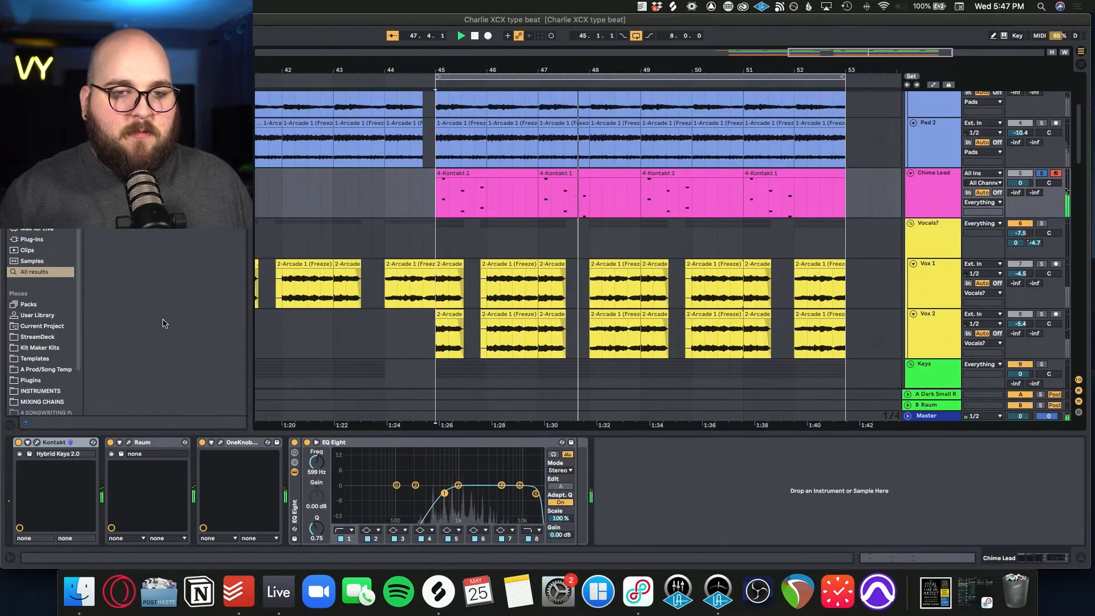
Stop playback and examine the note pattern of the Chime Lead clip that starts at bar 45.
{"action": "key", "text": "space"}
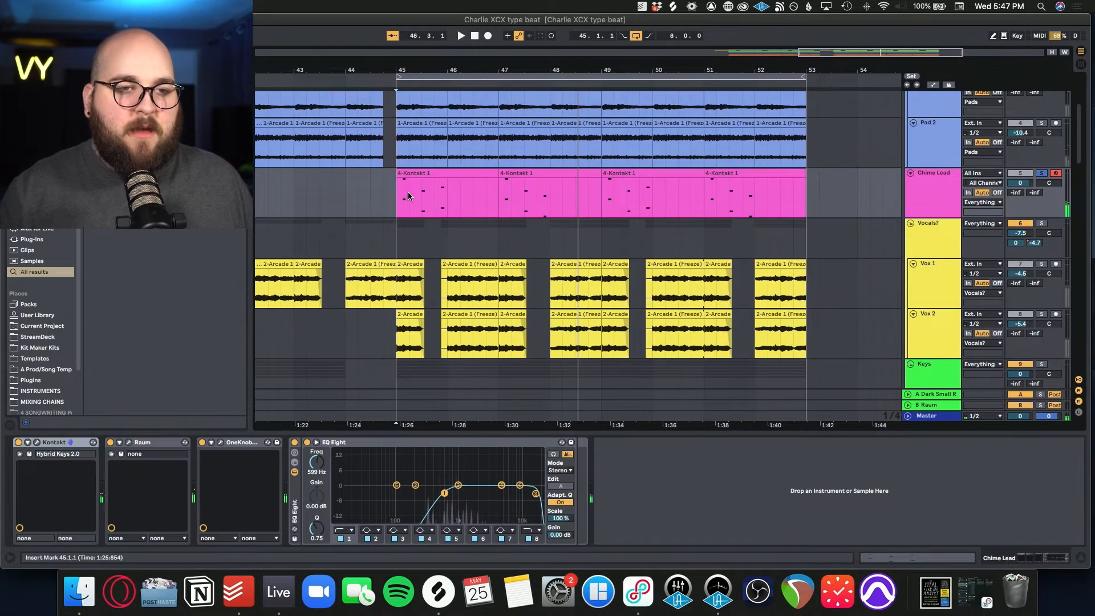
{"action": "double_click", "coordinate": [415, 177]}
{"action": "scroll", "coordinate": [349, 411], "scroll_direction": "up", "scroll_amount": 4}
{"action": "scroll", "coordinate": [349, 410], "scroll_direction": "up", "scroll_amount": 5}
{"action": "scroll", "coordinate": [349, 411], "scroll_direction": "down", "scroll_amount": 4}
{"action": "scroll", "coordinate": [349, 410], "scroll_direction": "down", "scroll_amount": 2}
Examine the Chime Lead's Raum and OneKnob Pumper windows, close both, and inspect its EQ Eight curve.
{"action": "left_click_drag", "start_coordinate": [144, 375], "coordinate": [144, 375]}
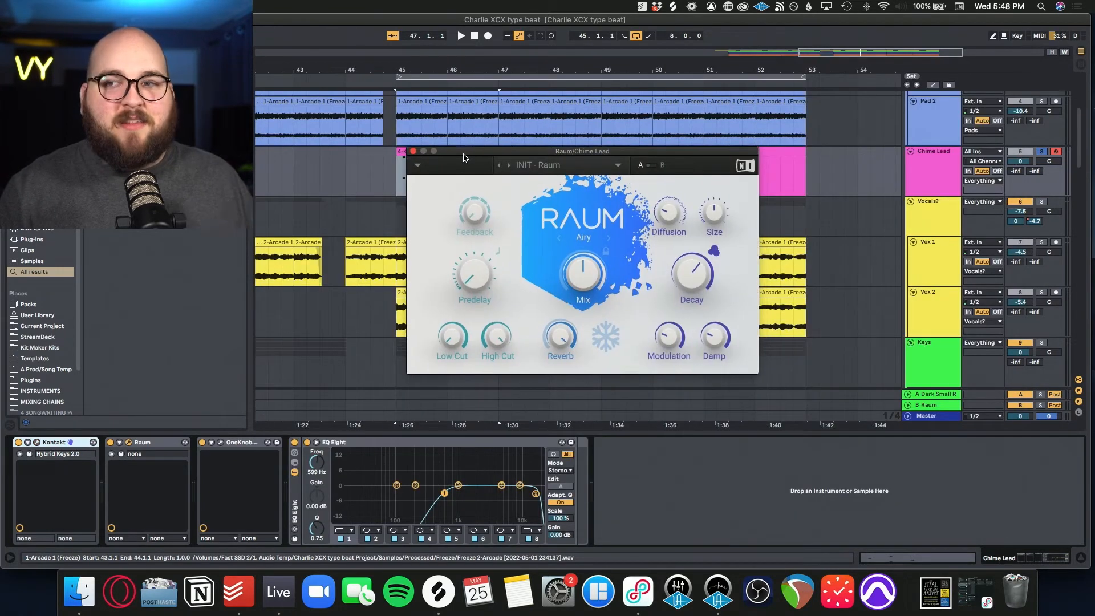
{"action": "left_click_drag", "start_coordinate": [464, 154], "coordinate": [464, 155]}
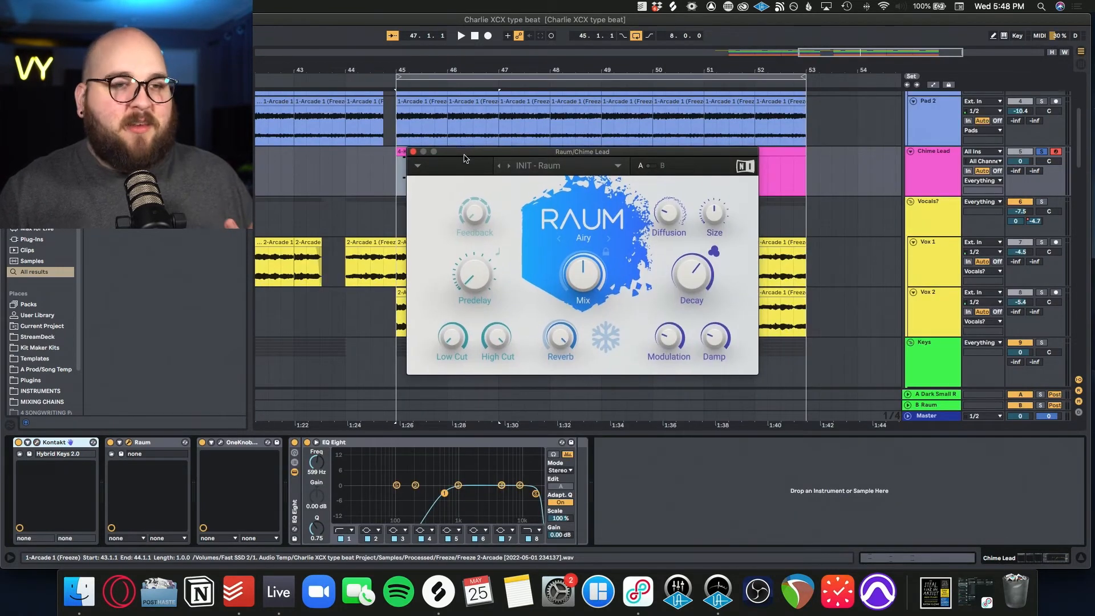
{"action": "left_click", "coordinate": [413, 151]}
{"action": "left_click_drag", "start_coordinate": [666, 223], "coordinate": [678, 159]}
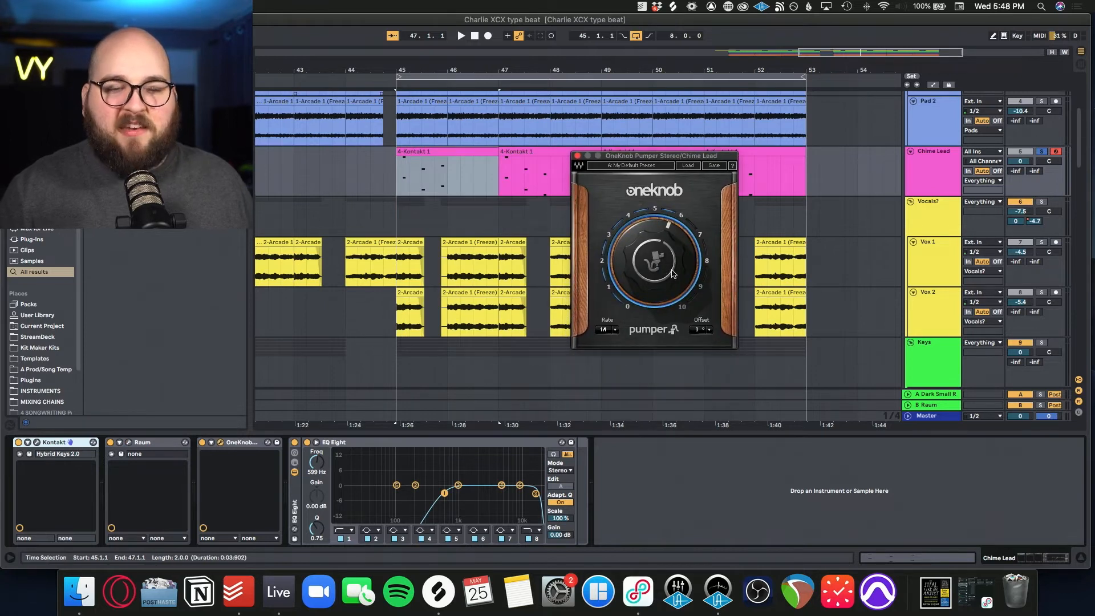
{"action": "left_click", "coordinate": [578, 156]}
{"action": "left_click", "coordinate": [323, 445]}
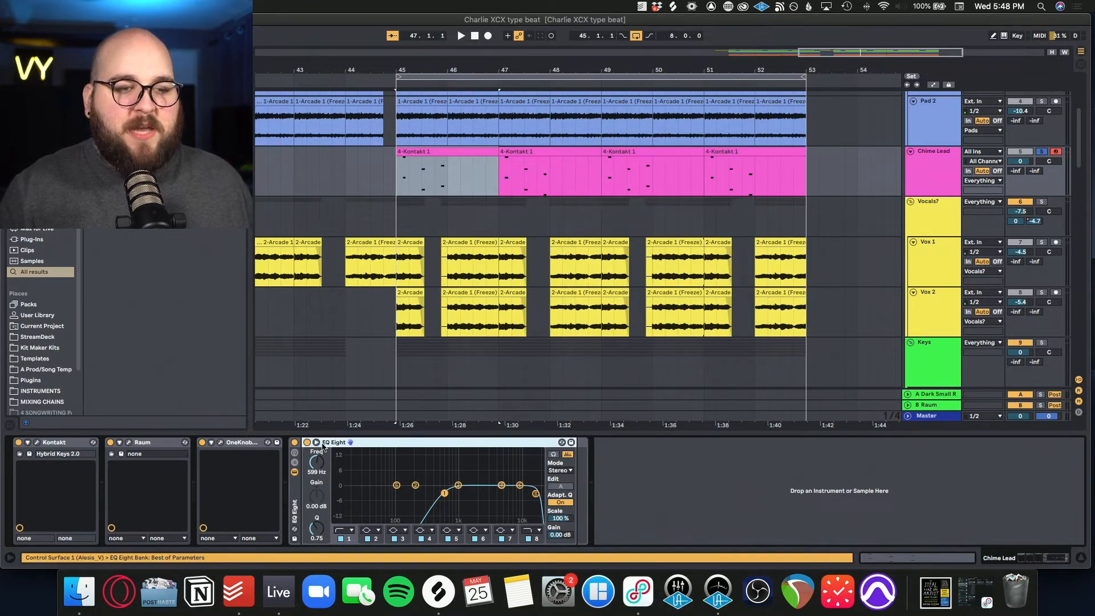
Compare the rhythm of the Chime Lead notes with the notes on the Keys group tracks at bar 45.
{"action": "key", "text": "z"}
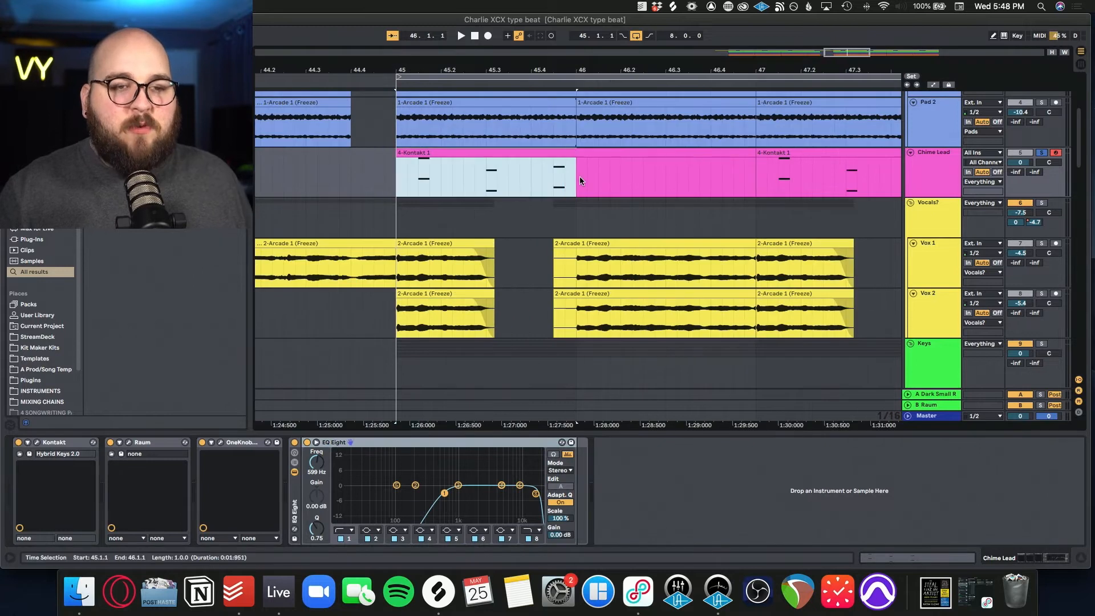
{"action": "scroll", "coordinate": [580, 180], "scroll_direction": "down", "scroll_amount": 15}
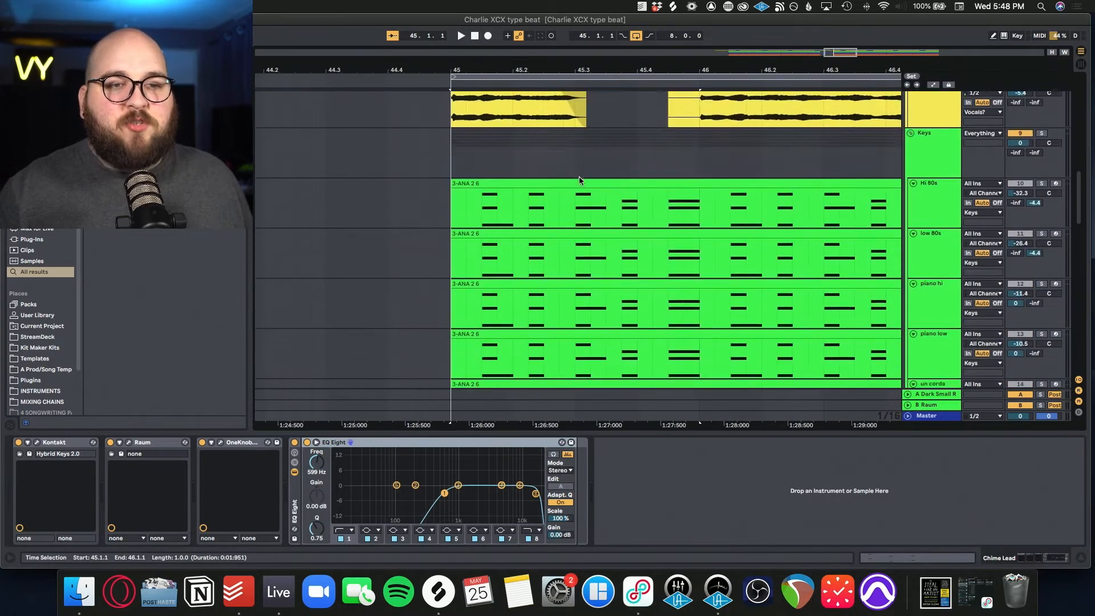
{"action": "scroll", "coordinate": [580, 179], "scroll_direction": "down", "scroll_amount": 3}
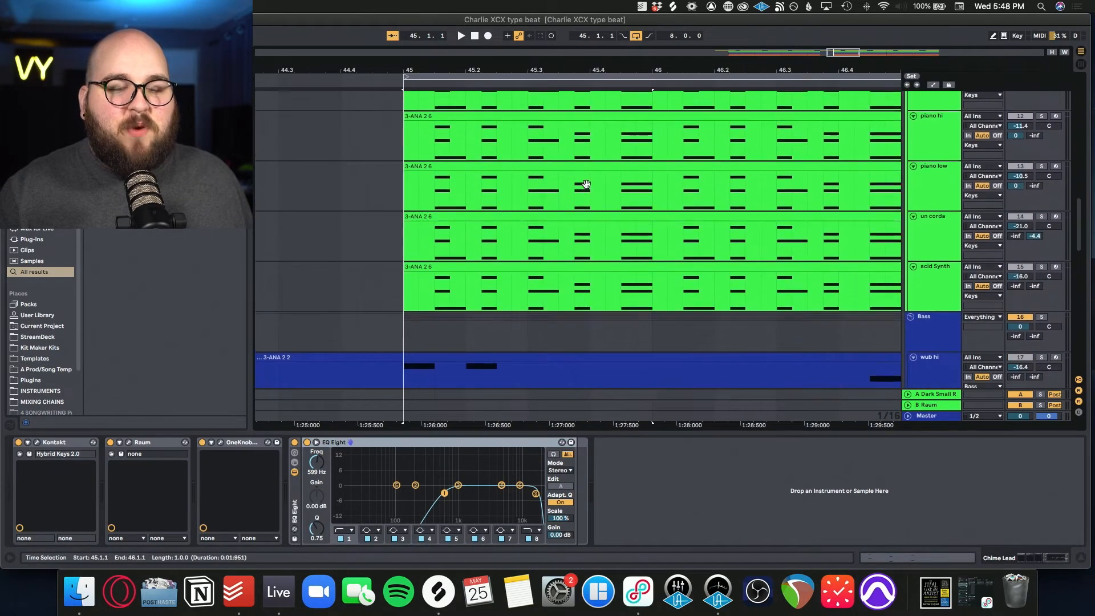
{"action": "scroll", "coordinate": [581, 180], "scroll_direction": "up", "scroll_amount": 5}
{"action": "scroll", "coordinate": [580, 178], "scroll_direction": "down", "scroll_amount": 5}
{"action": "scroll", "coordinate": [579, 178], "scroll_direction": "up", "scroll_amount": 10}
Unsolo the Chime Lead and play the full mix from bar 45 with its enlarged notes in view.
{"action": "left_click", "coordinate": [476, 153]}
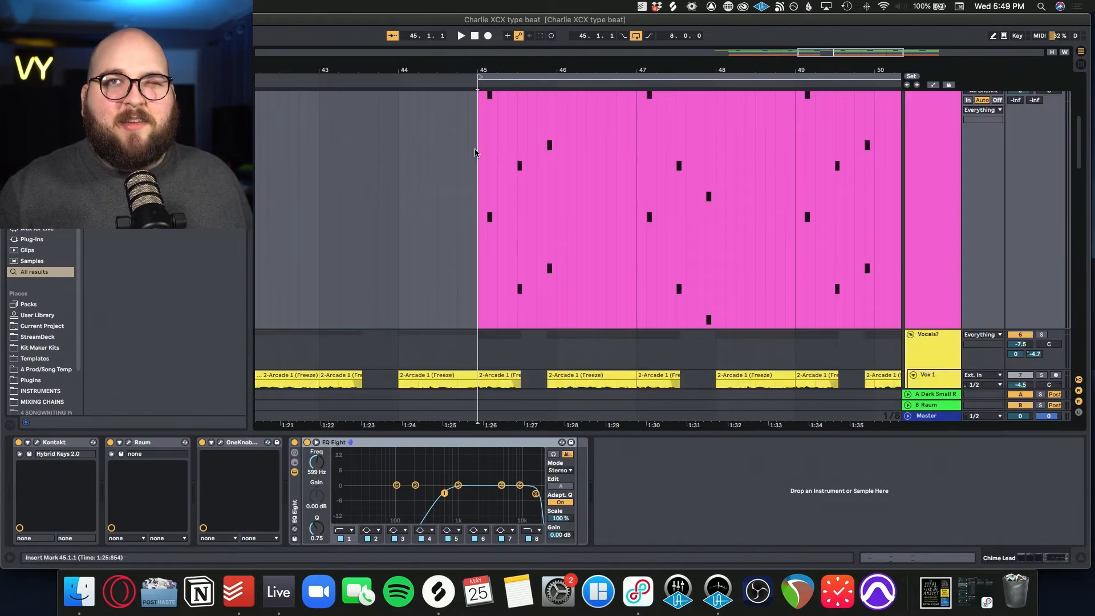
{"action": "scroll", "coordinate": [476, 153], "scroll_direction": "up", "scroll_amount": 5}
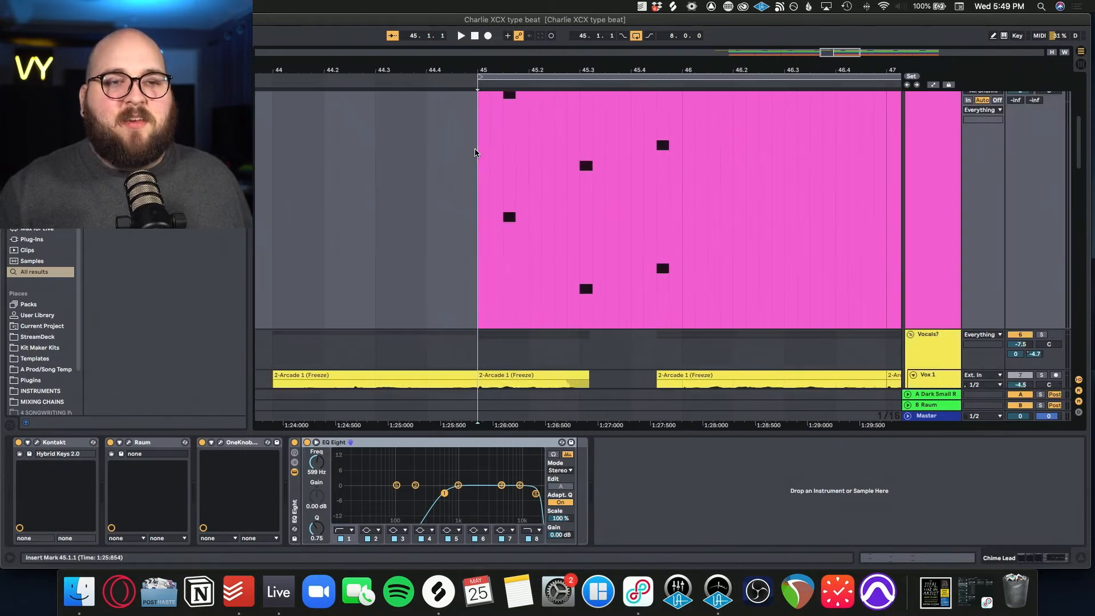
{"action": "scroll", "coordinate": [476, 152], "scroll_direction": "up", "scroll_amount": 3}
{"action": "key", "text": "space"}
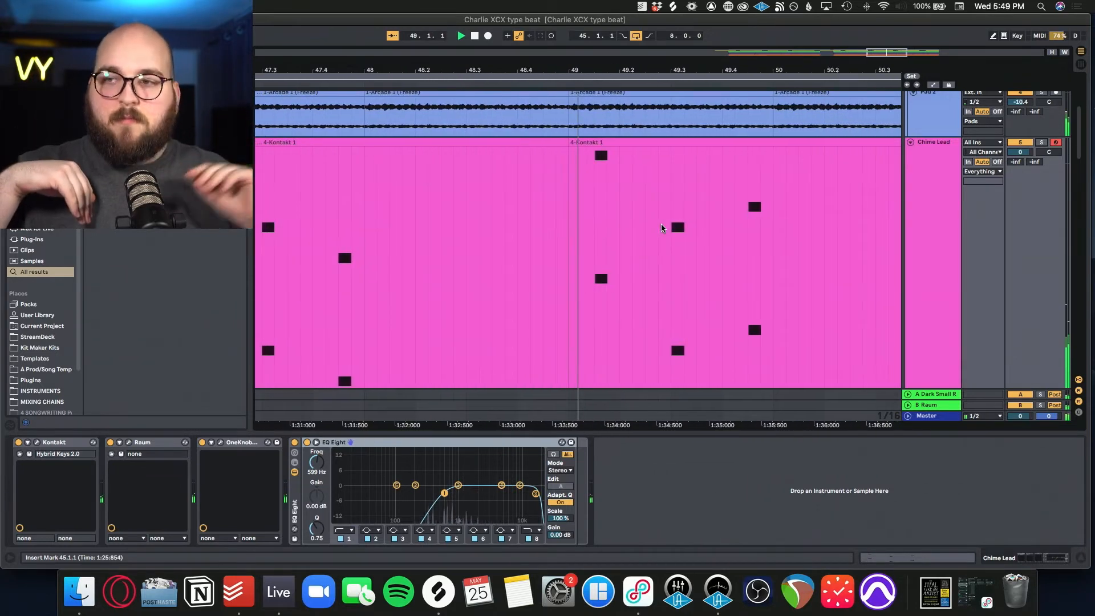
{"action": "key", "text": "space"}
{"action": "key", "text": "x"}
{"action": "left_click", "coordinate": [572, 201]}
{"action": "scroll", "coordinate": [572, 201], "scroll_direction": "down", "scroll_amount": 3}
{"action": "scroll", "coordinate": [571, 200], "scroll_direction": "right", "scroll_amount": 1}
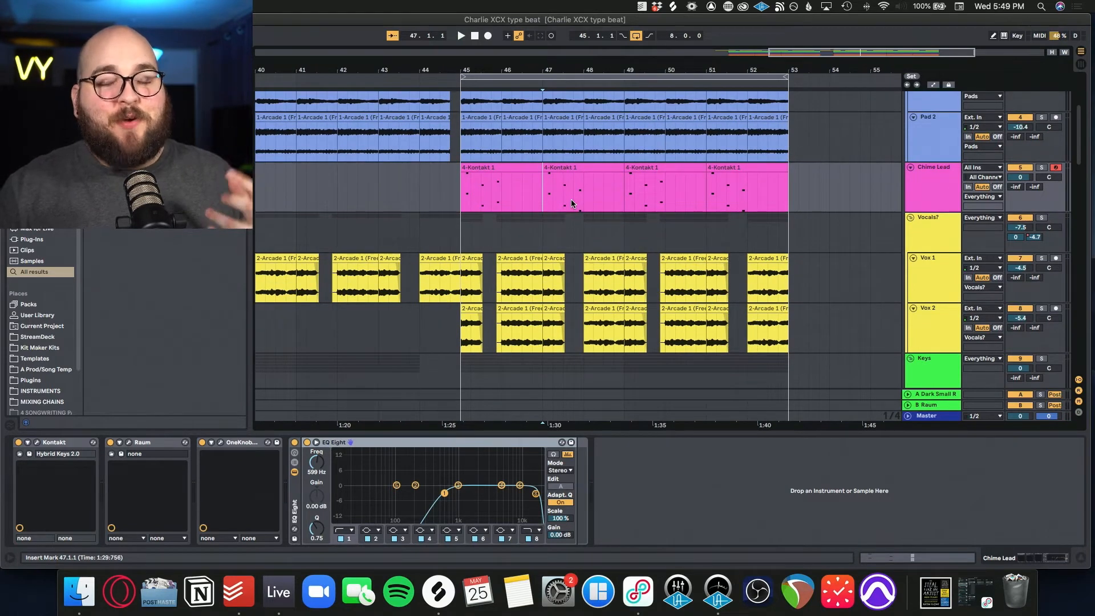
{"action": "left_click", "coordinate": [521, 186]}
{"action": "scroll", "coordinate": [522, 186], "scroll_direction": "down", "scroll_amount": 1}
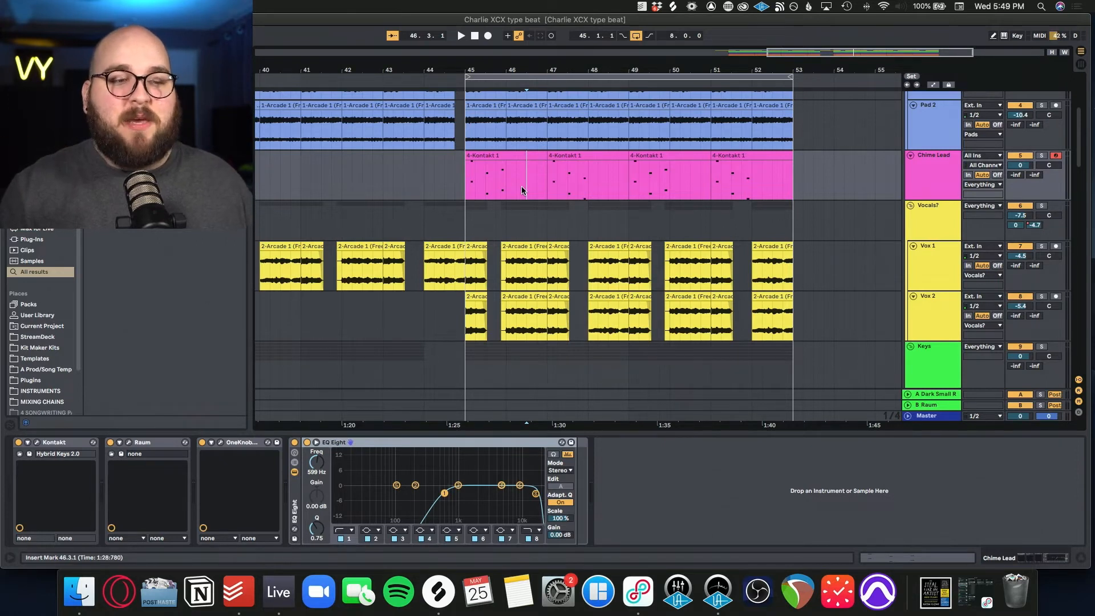
Solo the Vocals? group and play its vocal chops from bar 37.
{"action": "left_click", "coordinate": [1042, 153]}
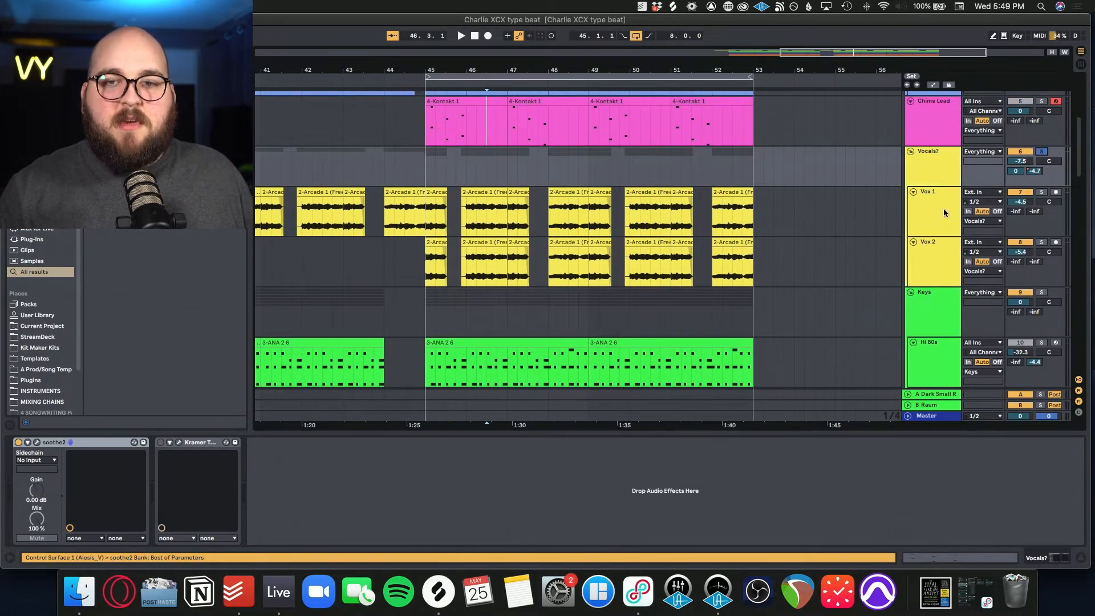
{"action": "left_click", "coordinate": [944, 212]}
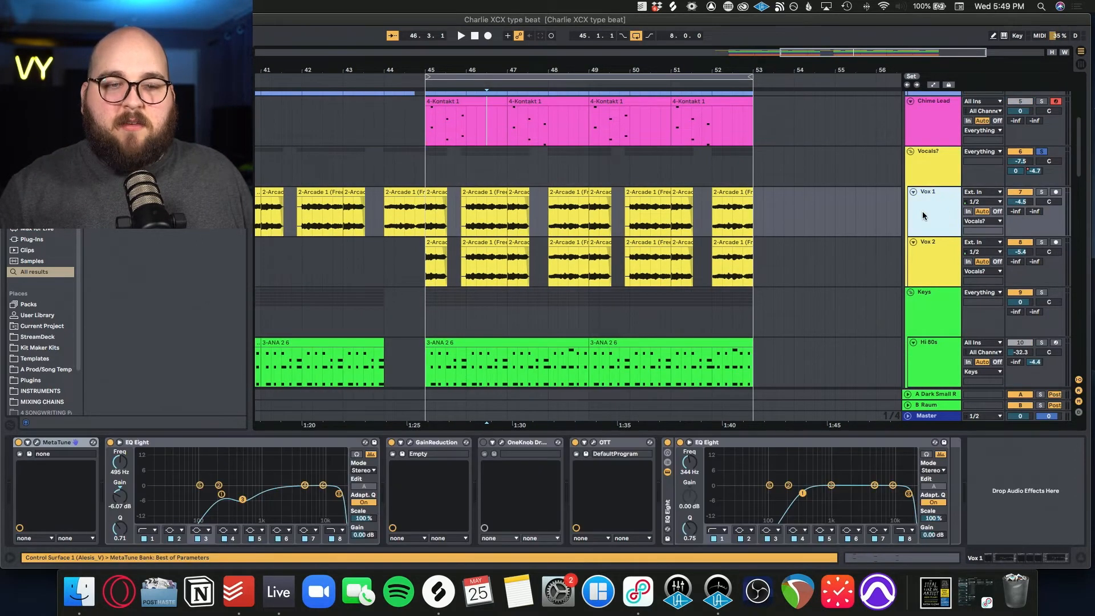
{"action": "scroll", "coordinate": [444, 242], "scroll_direction": "up", "scroll_amount": 2}
{"action": "left_click", "coordinate": [925, 178]}
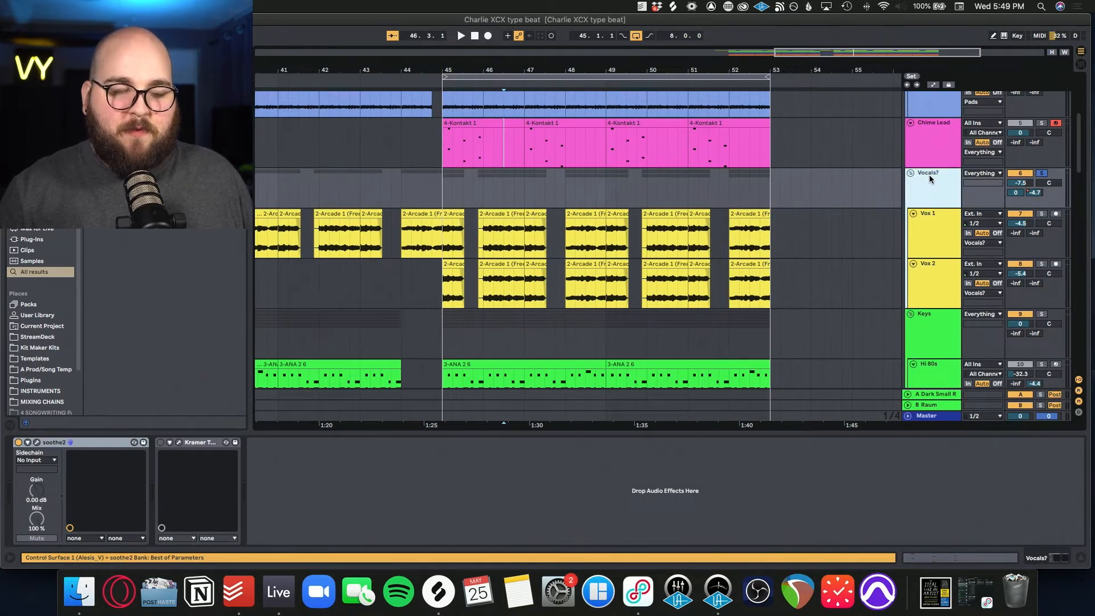
{"action": "left_click", "coordinate": [345, 247]}
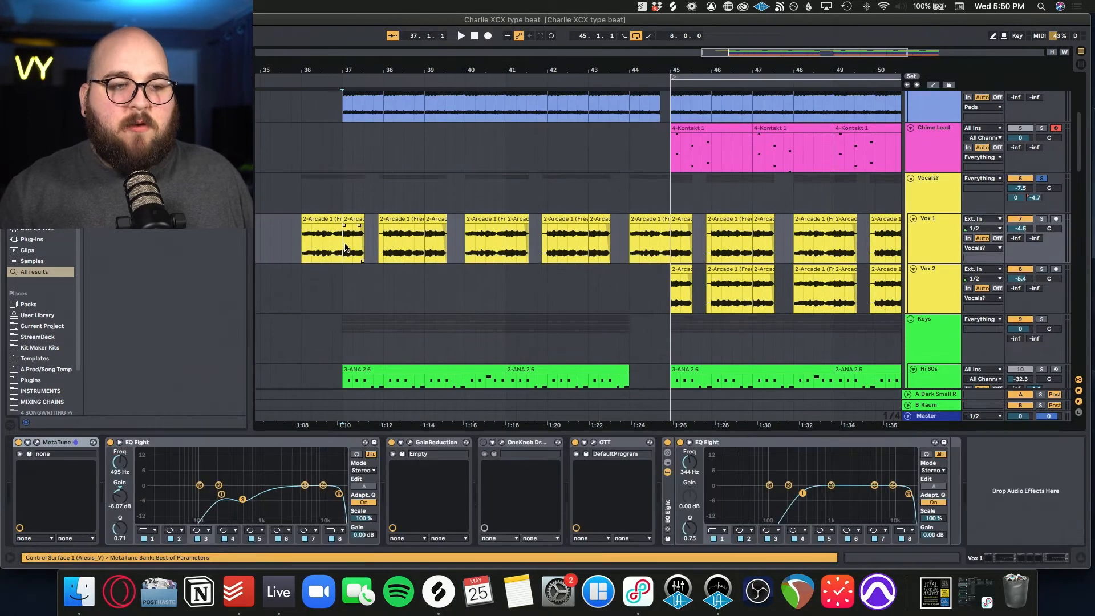
{"action": "key", "text": "space"}
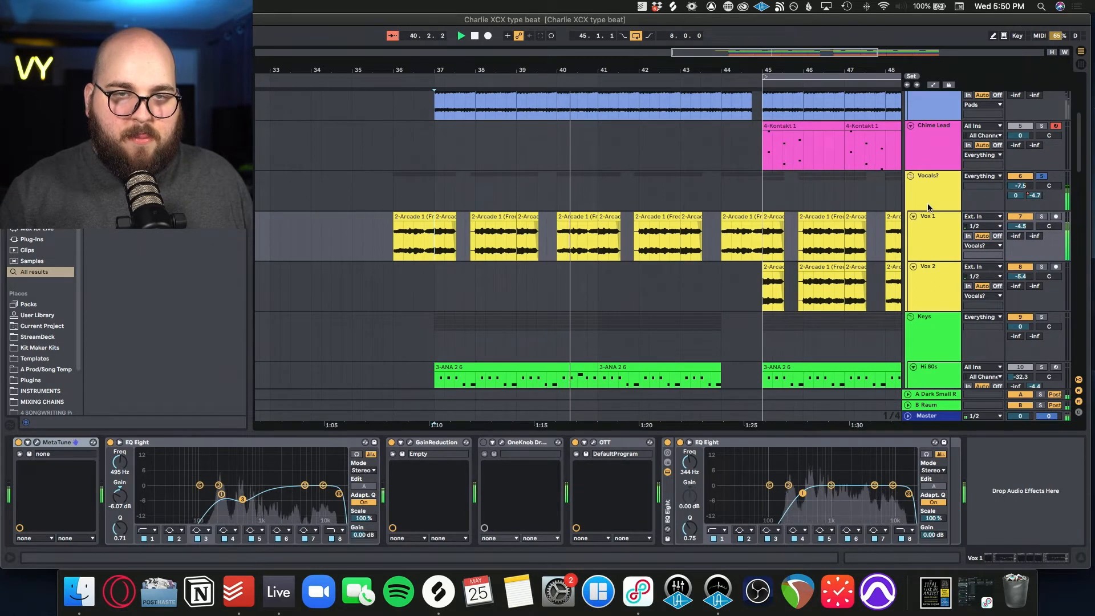
Solo Vox 1, group its effects into one rack without the disabled OneKnob effect, and bypass both EQ Eights, GainReduction and OTT.
{"action": "left_click", "coordinate": [926, 235]}
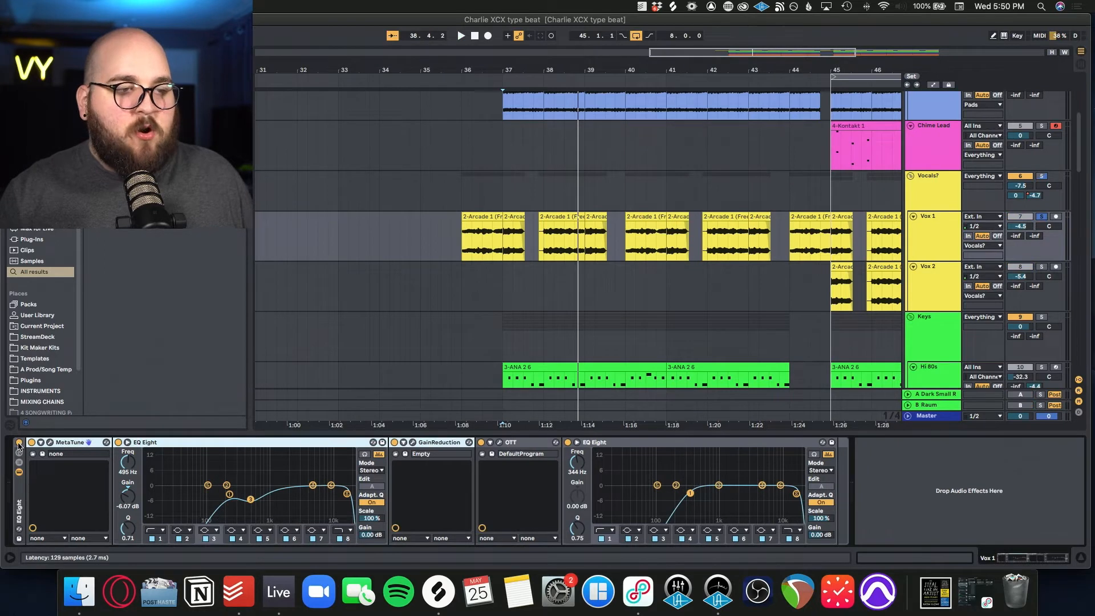
{"action": "left_click", "coordinate": [19, 444]}
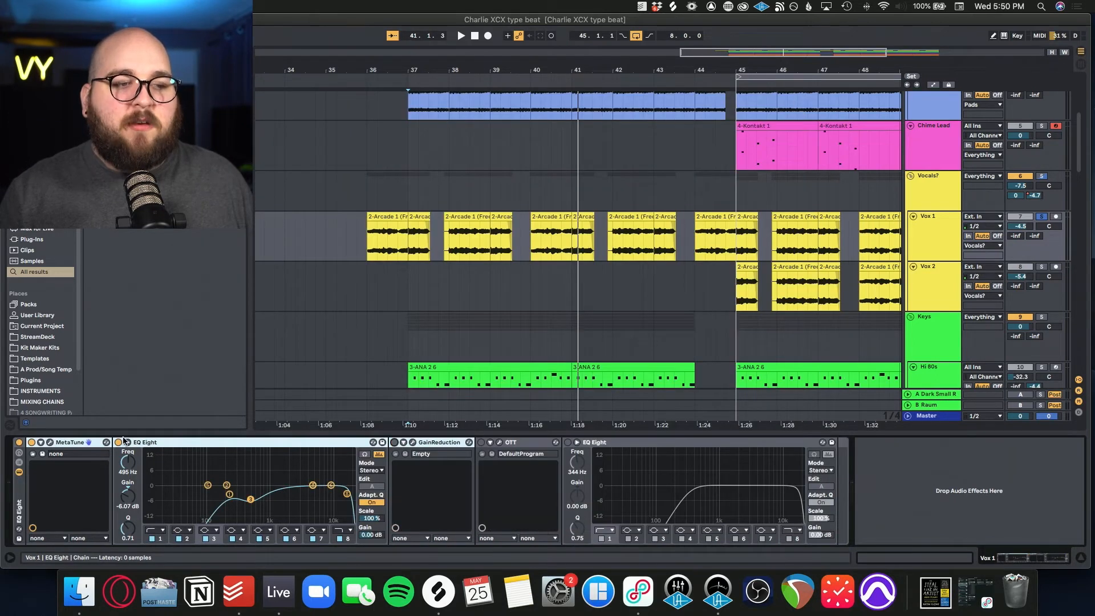
{"action": "left_click", "coordinate": [118, 442]}
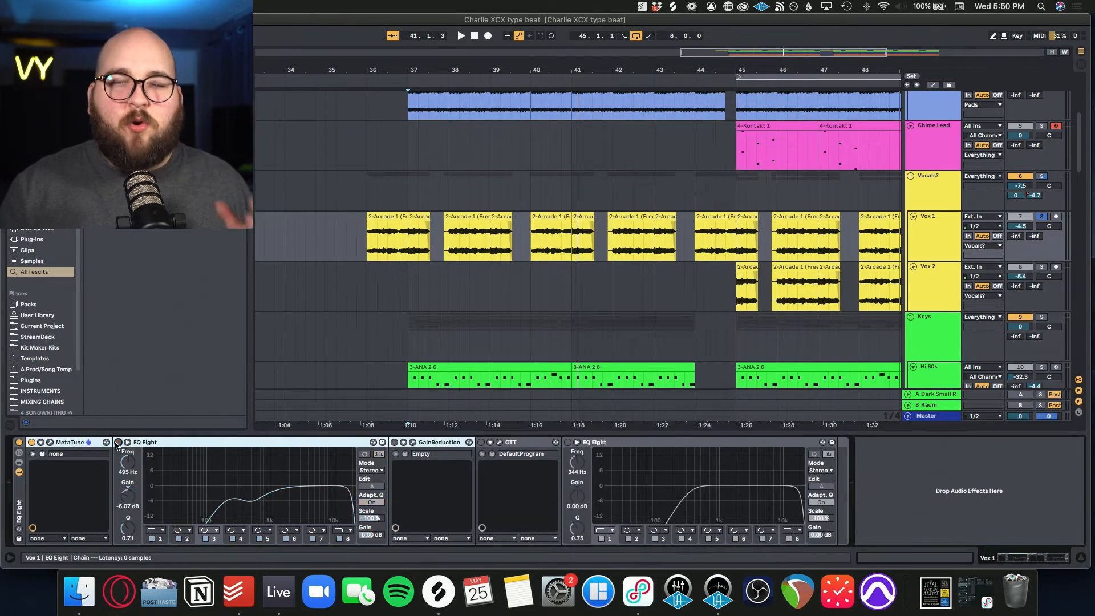
Examine Vox 1's MetaTune window while playing the vocal from bar 37, then close it.
{"action": "left_click", "coordinate": [52, 445]}
{"action": "left_click_drag", "start_coordinate": [282, 160], "coordinate": [495, 107]}
{"action": "key", "text": "space"}
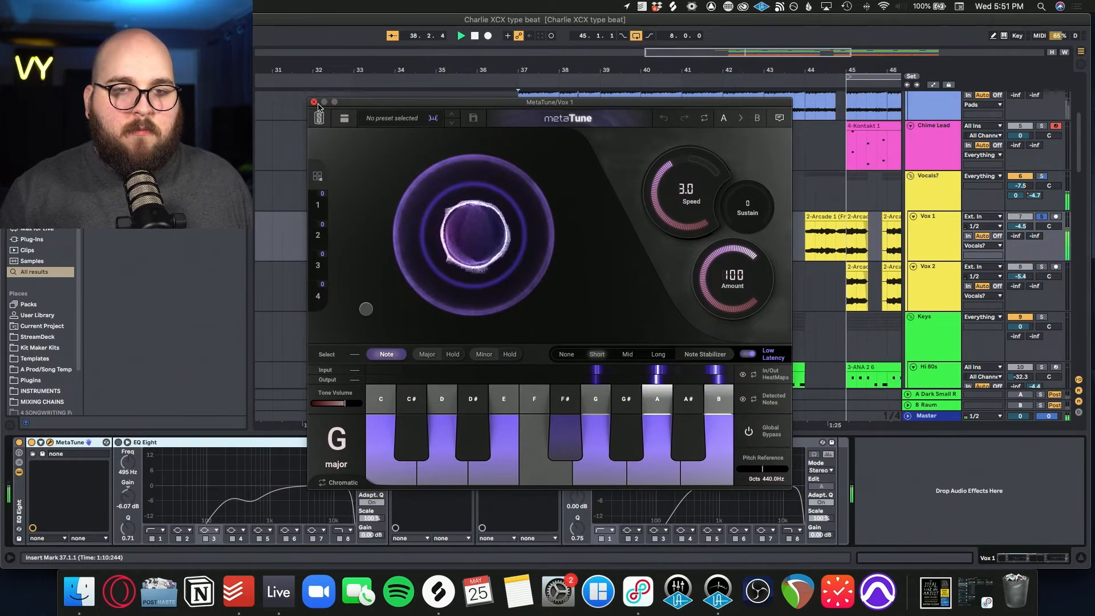
{"action": "key", "text": "space"}
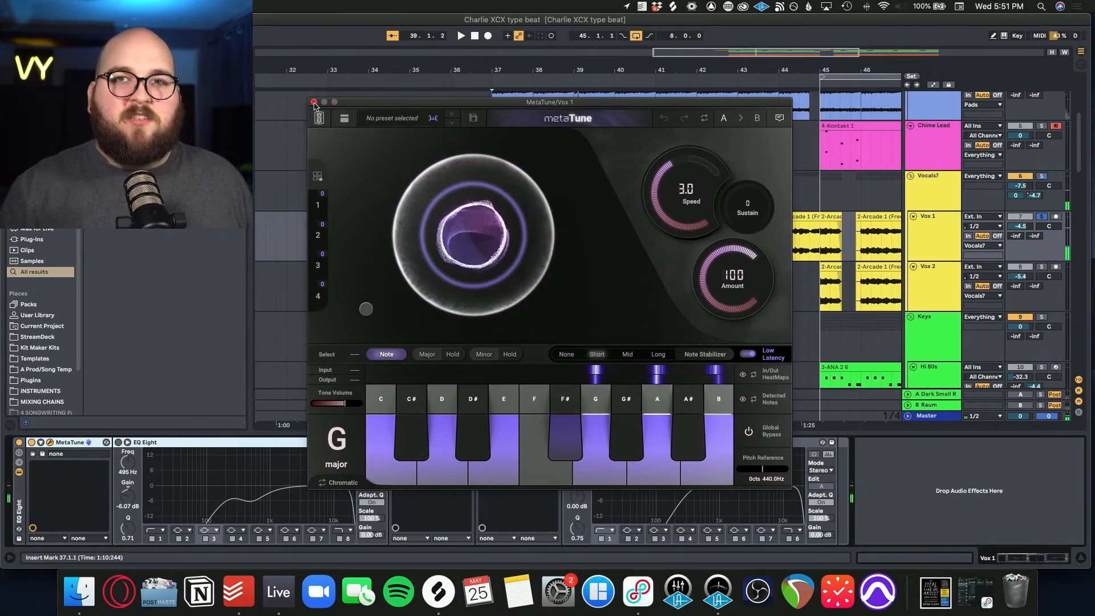
{"action": "left_click", "coordinate": [314, 102]}
Re-enable Vox 1's first EQ Eight and GainReduction, and audition the vocal with the GainReduction window open before closing it.
{"action": "left_click", "coordinate": [120, 449]}
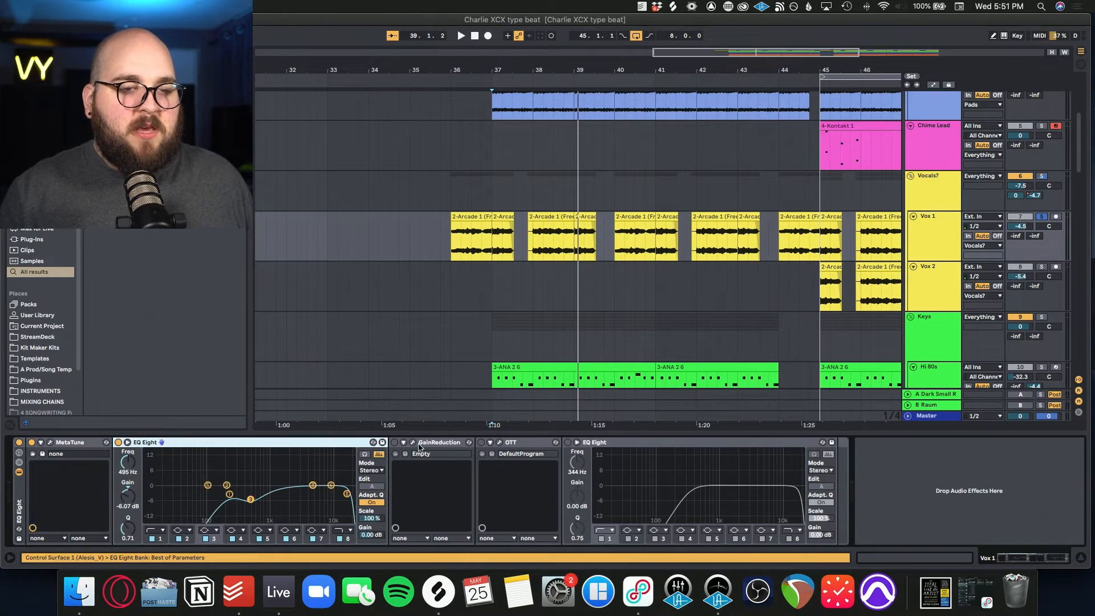
{"action": "left_click", "coordinate": [413, 443]}
{"action": "left_click_drag", "start_coordinate": [365, 137], "coordinate": [487, 138]}
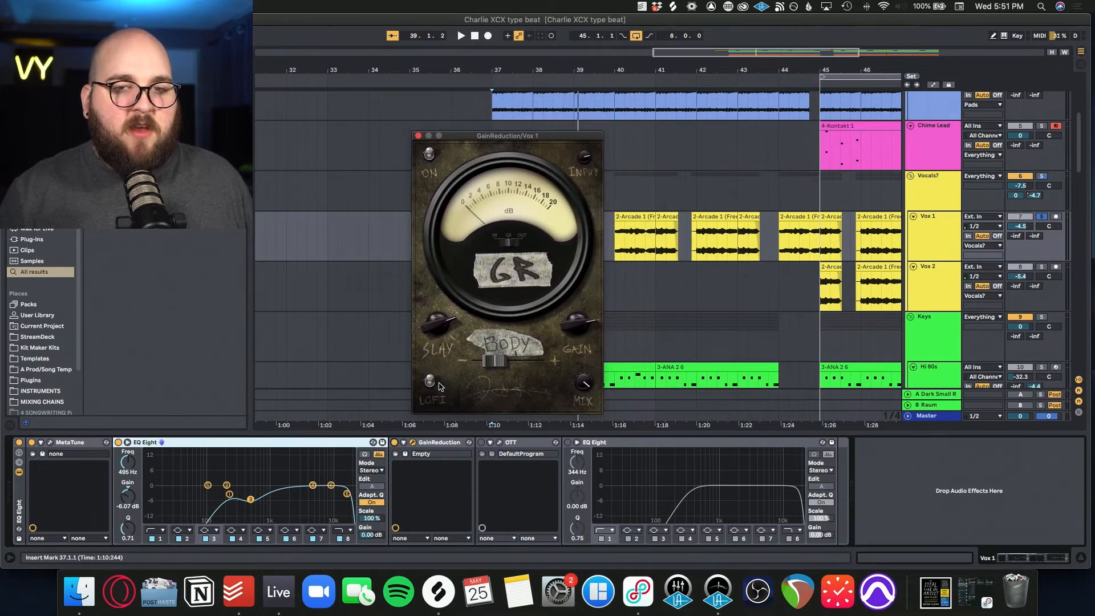
{"action": "key", "text": "space"}
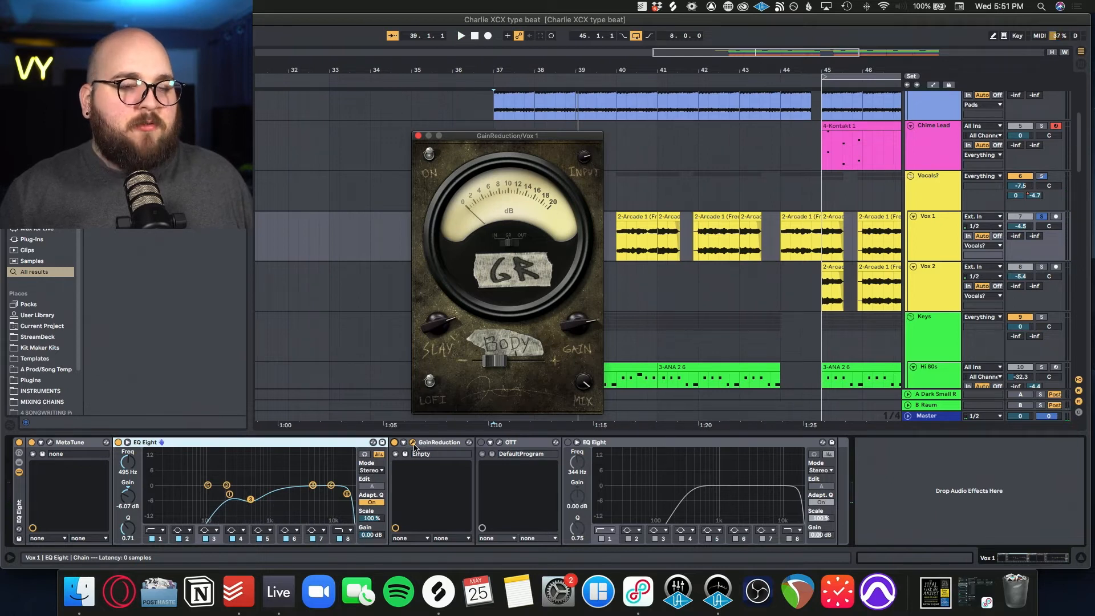
{"action": "left_click", "coordinate": [413, 444]}
Re-enable Vox 1's OTT and final EQ Eight, auditioning the vocal with each and closing the OTT window.
{"action": "left_click", "coordinate": [498, 443]}
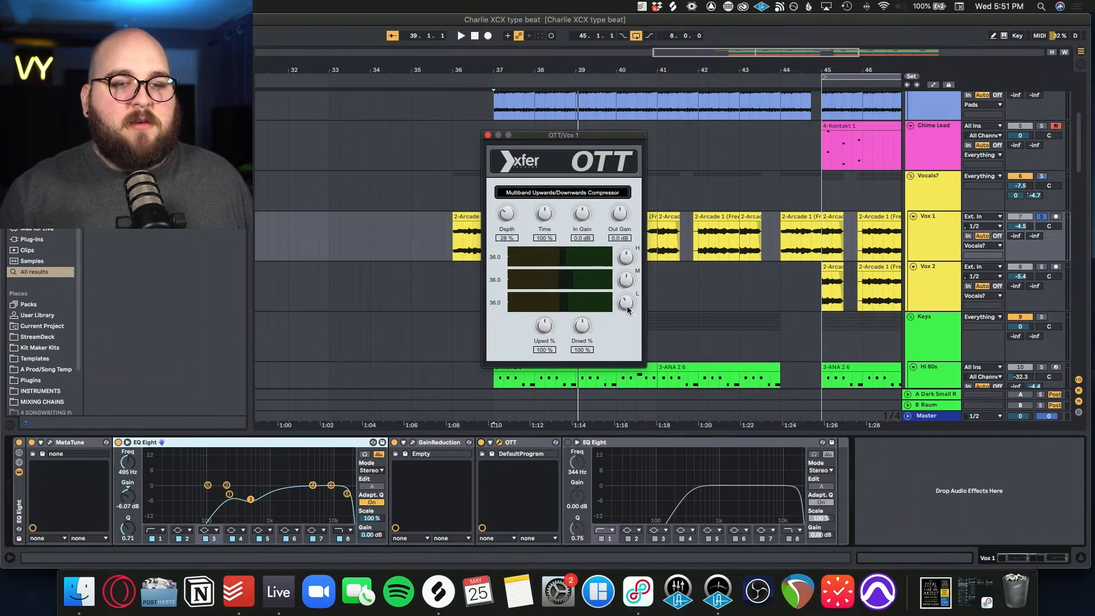
{"action": "key", "text": "space"}
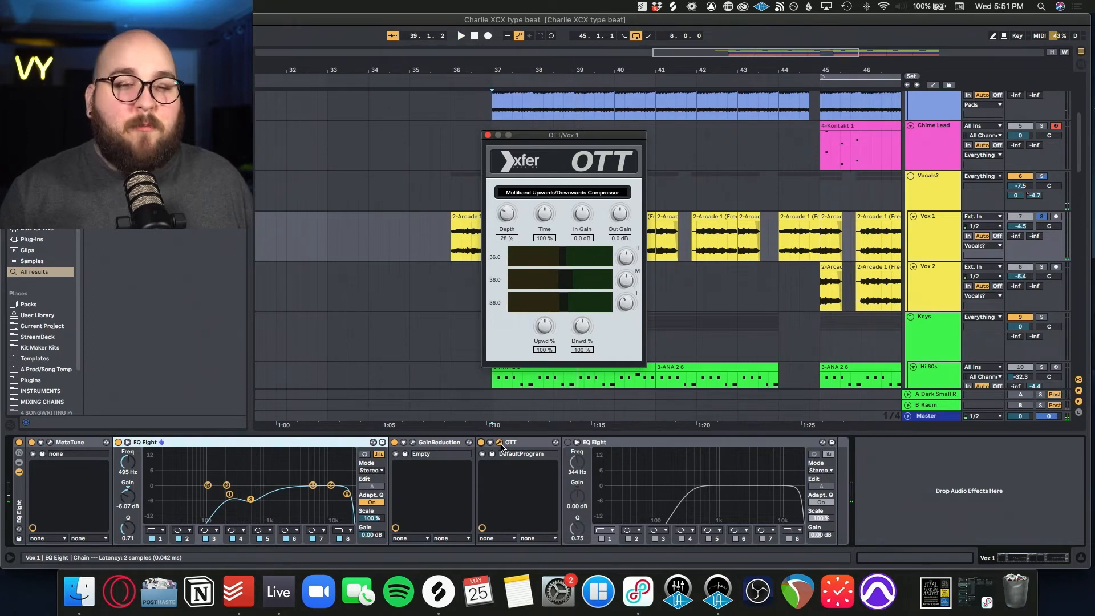
{"action": "left_click", "coordinate": [500, 443]}
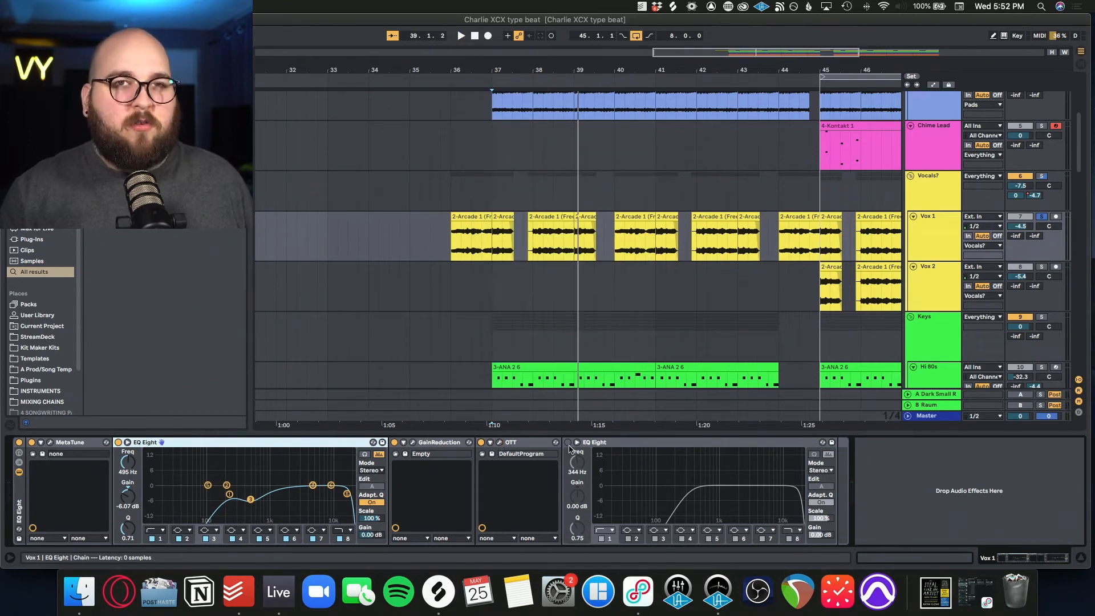
{"action": "left_click", "coordinate": [668, 444]}
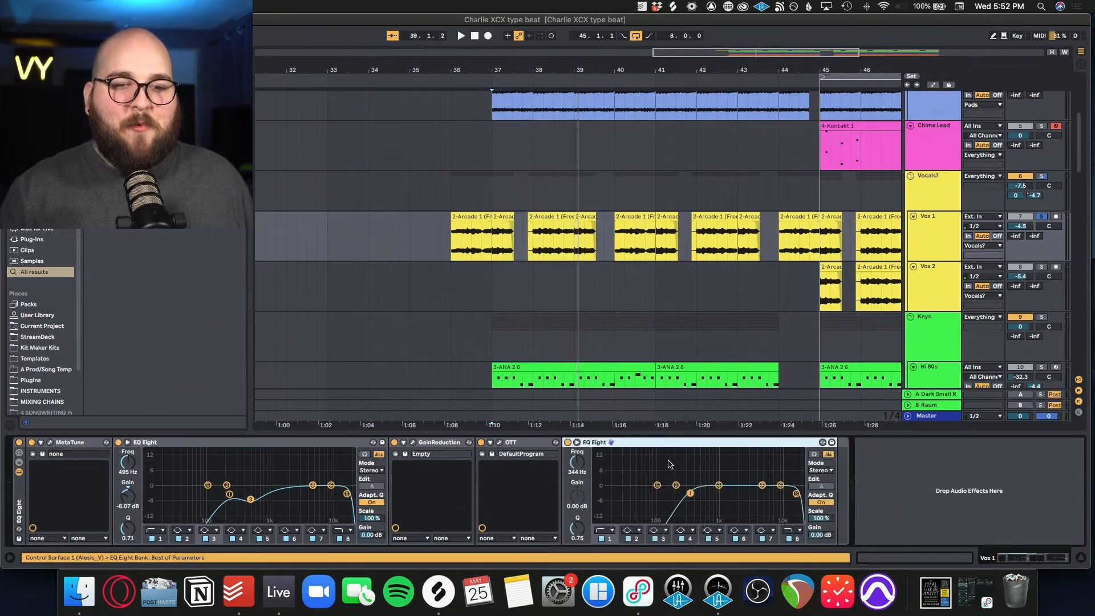
{"action": "key", "text": "space"}
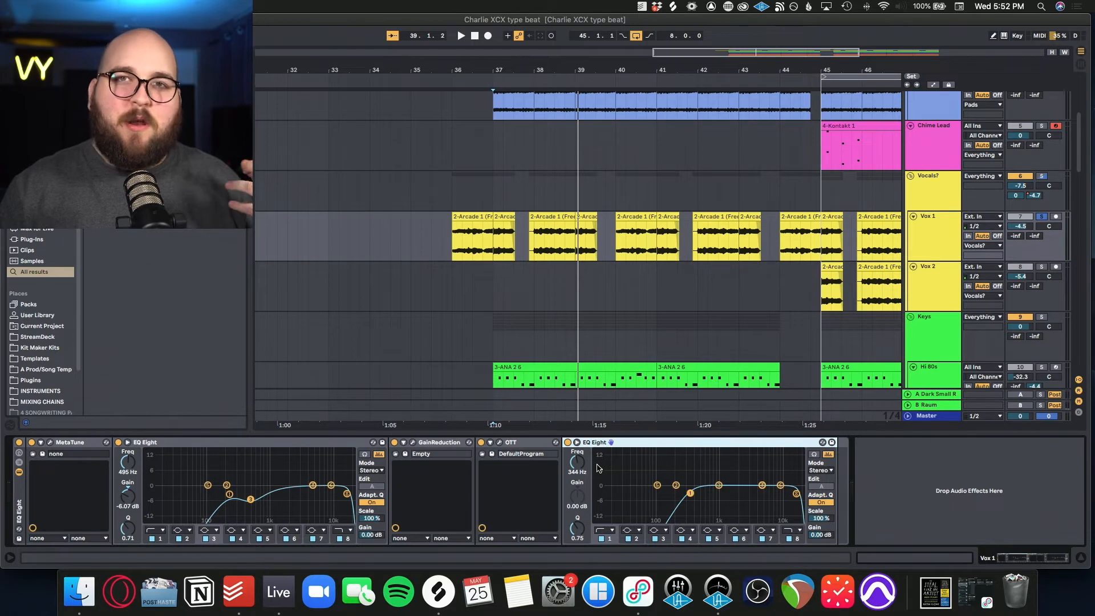
Remove the disabled Kramer effect from the Vocals? group and examine its soothe2 window while playing from bar 37.
{"action": "left_click", "coordinate": [935, 200]}
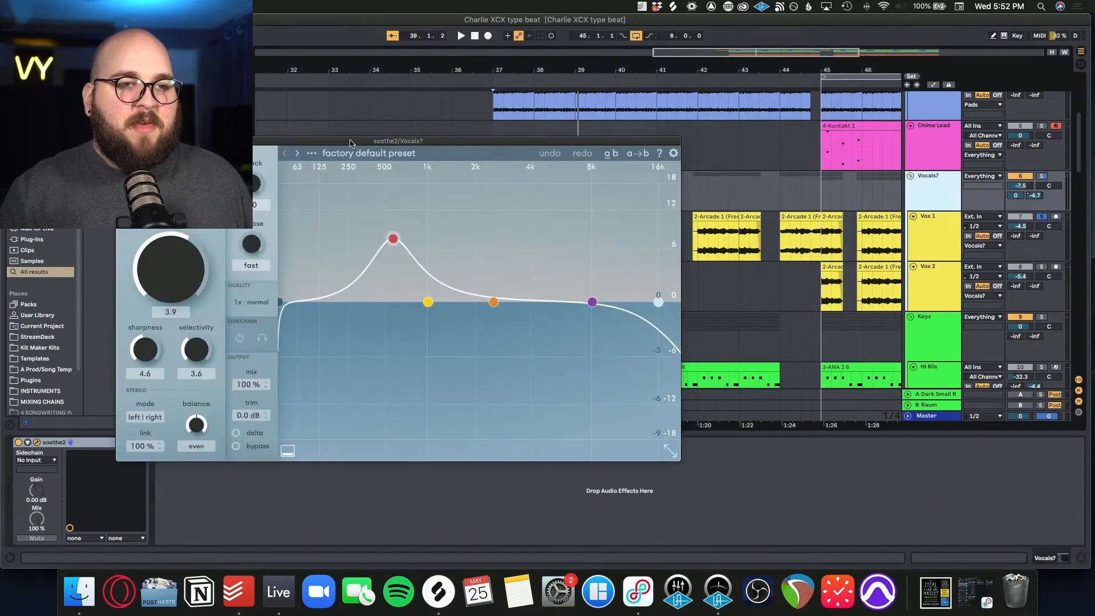
{"action": "left_click_drag", "start_coordinate": [351, 143], "coordinate": [554, 139]}
{"action": "key", "text": "space"}
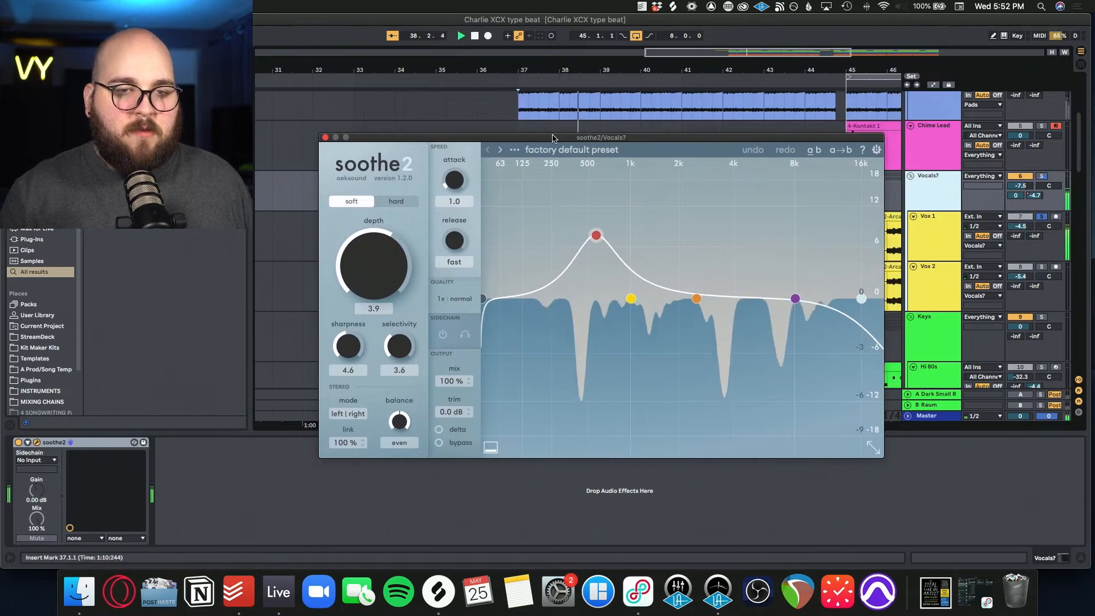
{"action": "left_click", "coordinate": [325, 137]}
{"action": "key", "text": "space"}
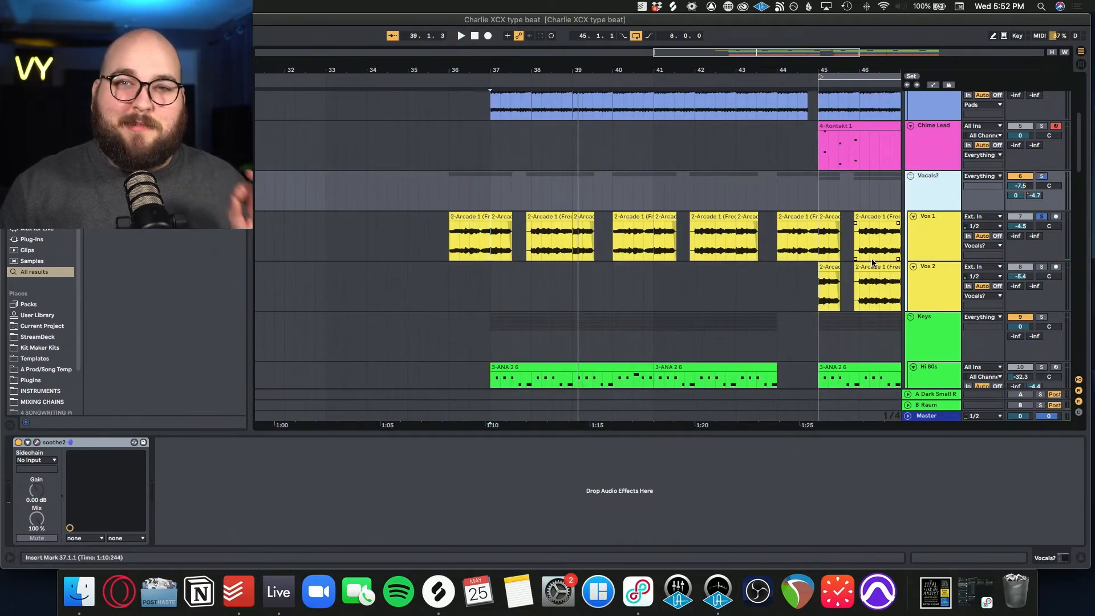
Play the soloed Vox 1 vocal from bar 37, and bring up Vox 2's effect chain at bar 45.
{"action": "left_click", "coordinate": [950, 292]}
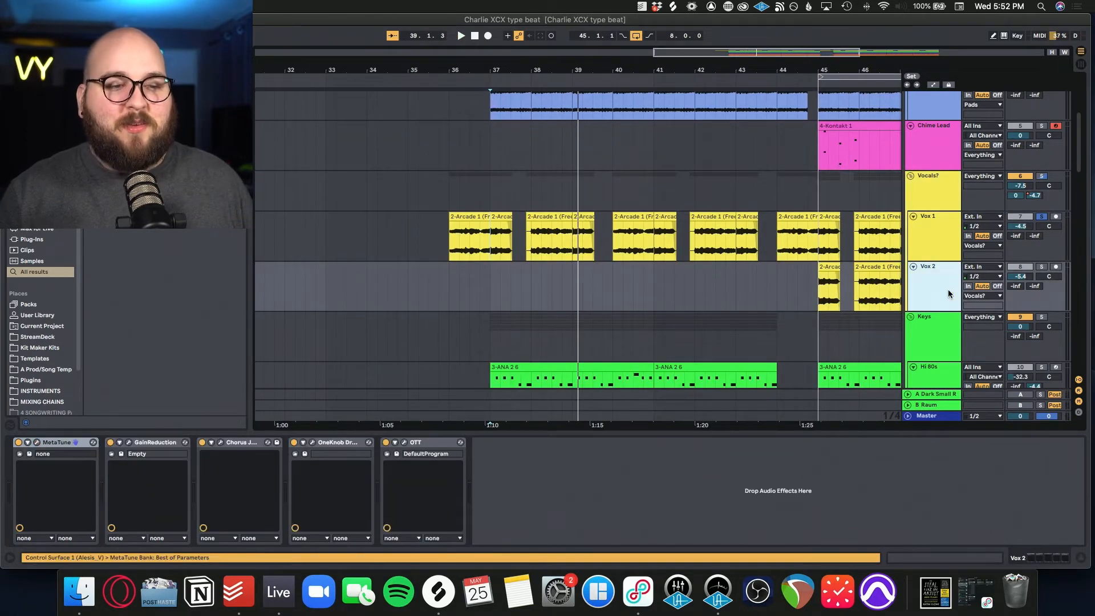
{"action": "left_click", "coordinate": [489, 241]}
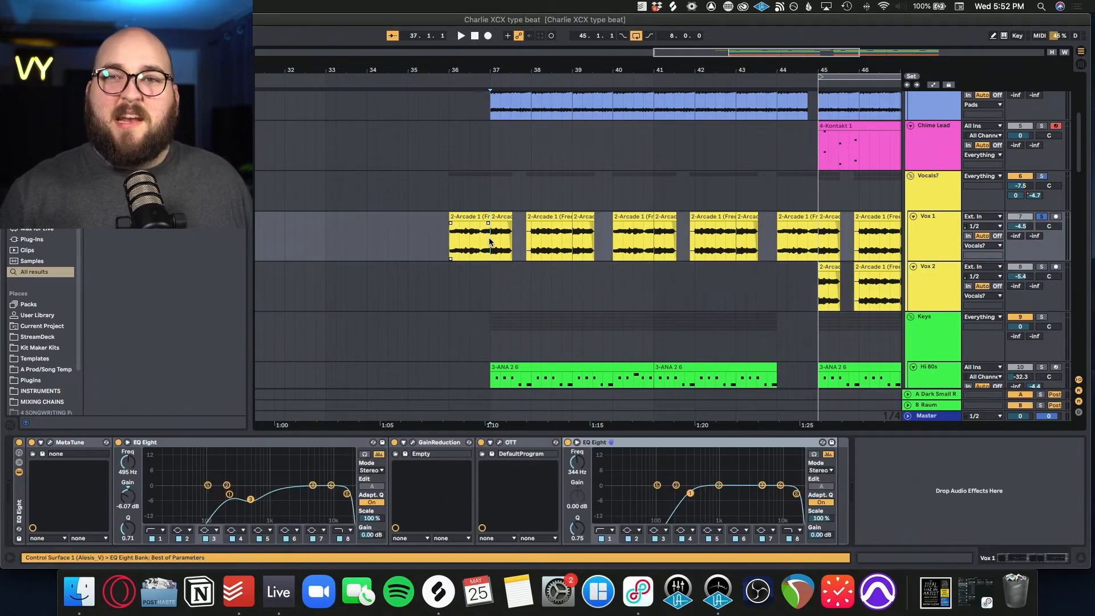
{"action": "key", "text": "space"}
{"action": "scroll", "coordinate": [627, 256], "scroll_direction": "up", "scroll_amount": 1}
{"action": "scroll", "coordinate": [627, 257], "scroll_direction": "left", "scroll_amount": 3}
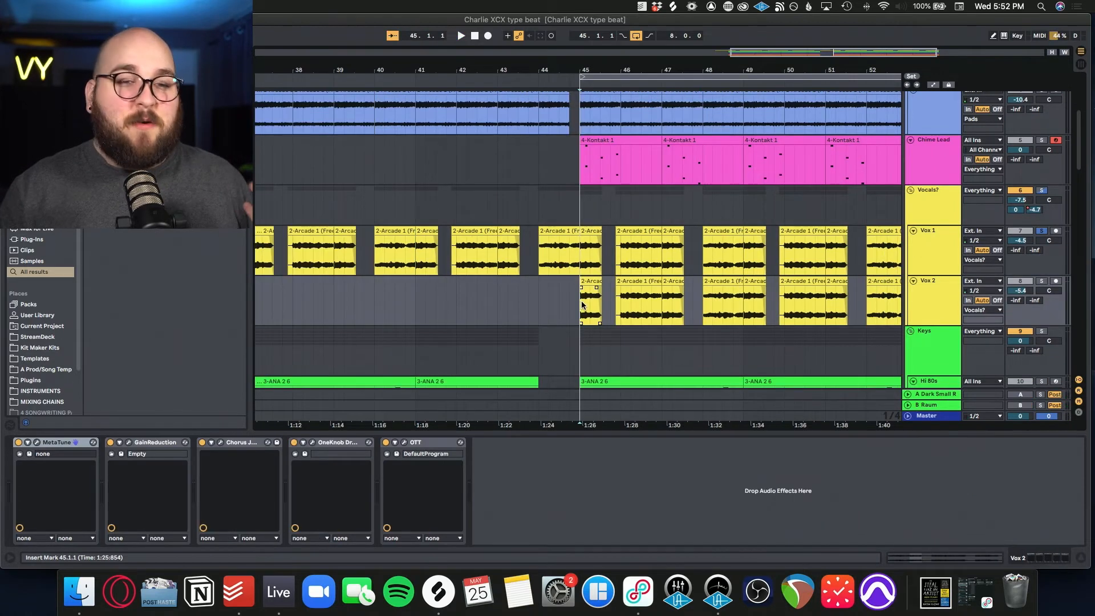
{"action": "scroll", "coordinate": [582, 304], "scroll_direction": "right", "scroll_amount": 2}
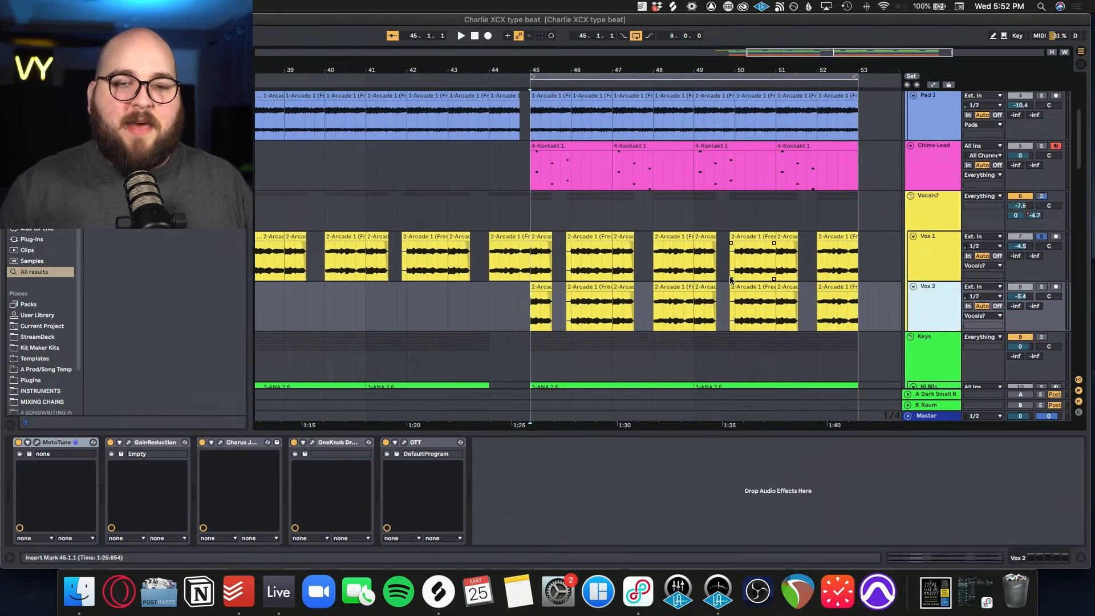
Examine Vox 2's Chorus JUN-6 window, close it, and audition Vox 2 soloed from bar 45.
{"action": "double_click", "coordinate": [590, 287]}
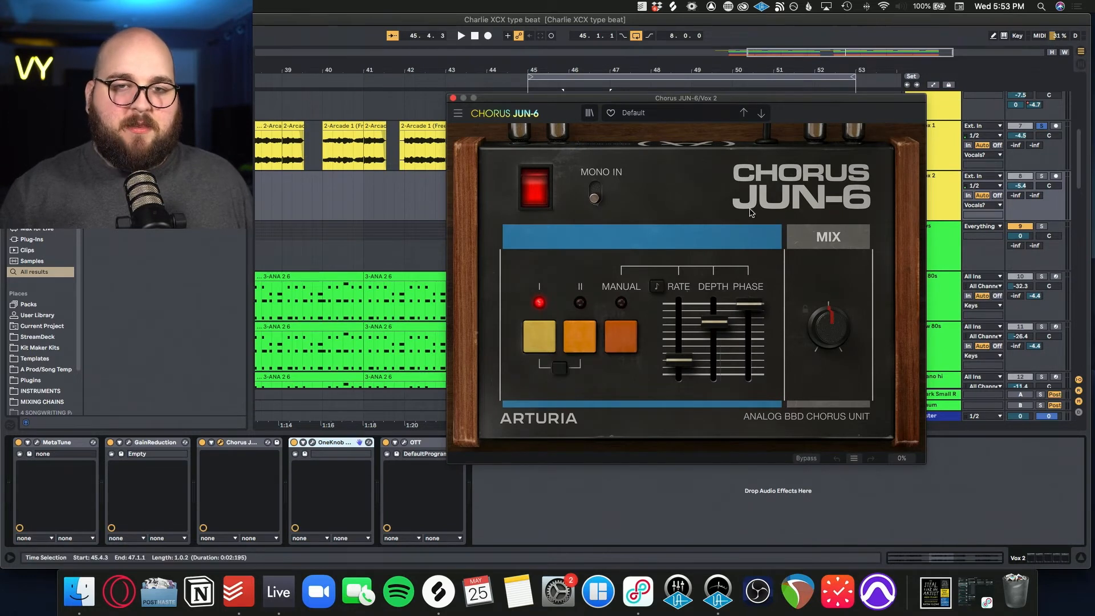
{"action": "left_click", "coordinate": [452, 98]}
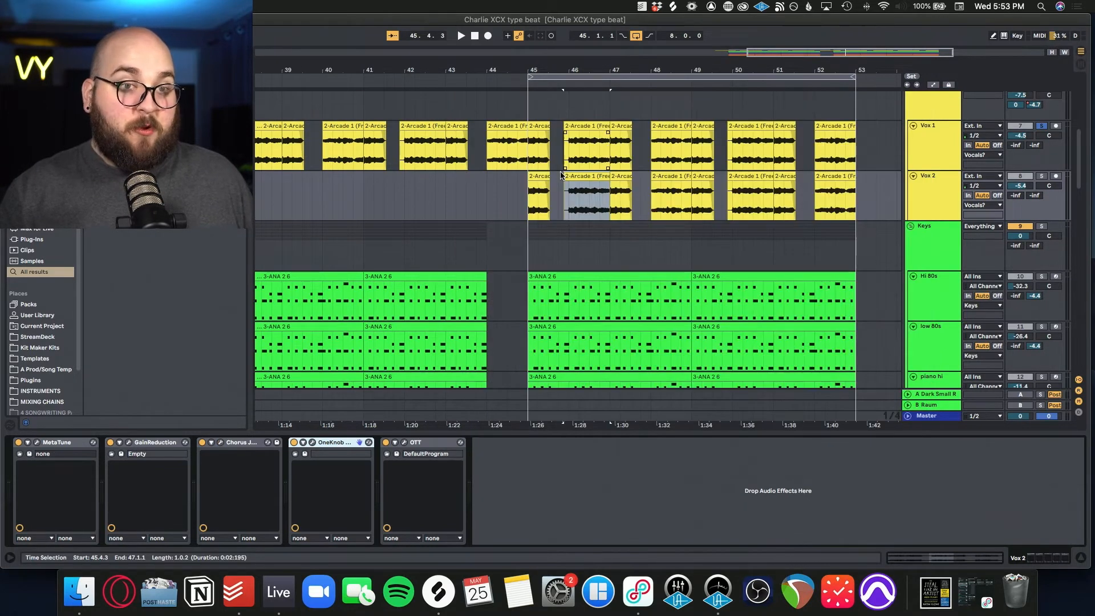
{"action": "left_click", "coordinate": [529, 197]}
{"action": "key", "text": "space"}
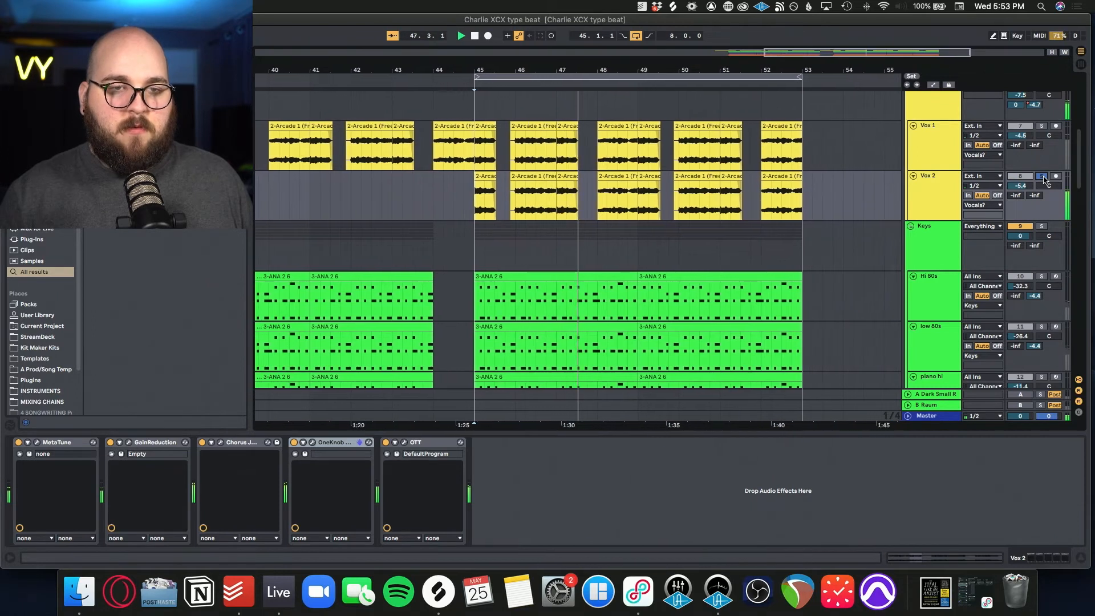
{"action": "scroll", "coordinate": [1045, 180], "scroll_direction": "up", "scroll_amount": 2}
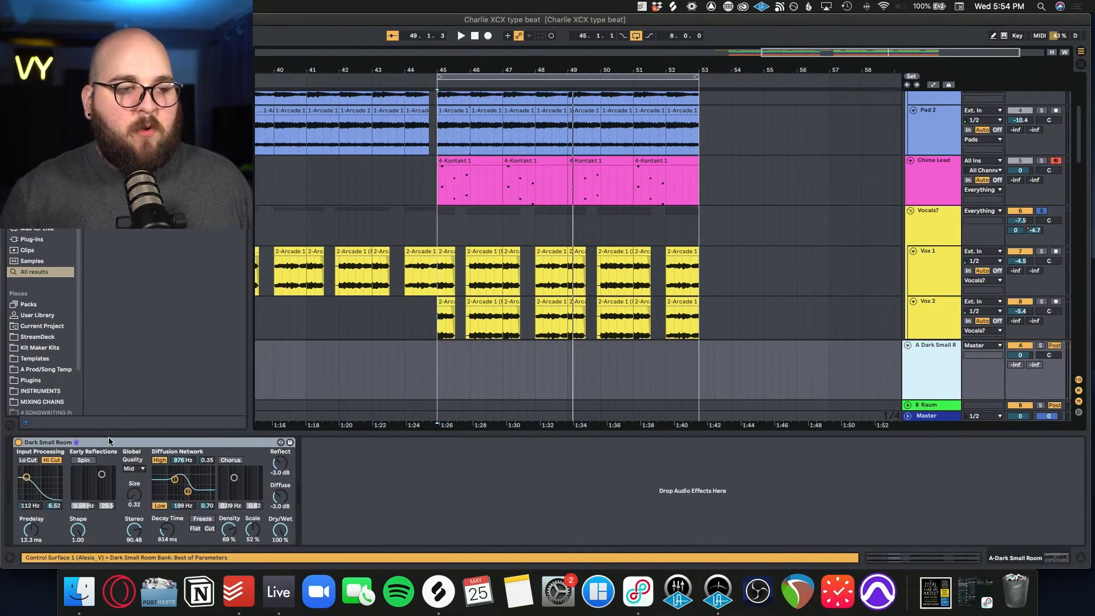
Examine the Dark Small Room reverb and the Raum window on the two return tracks, closing the Raum window.
{"action": "left_click", "coordinate": [108, 441]}
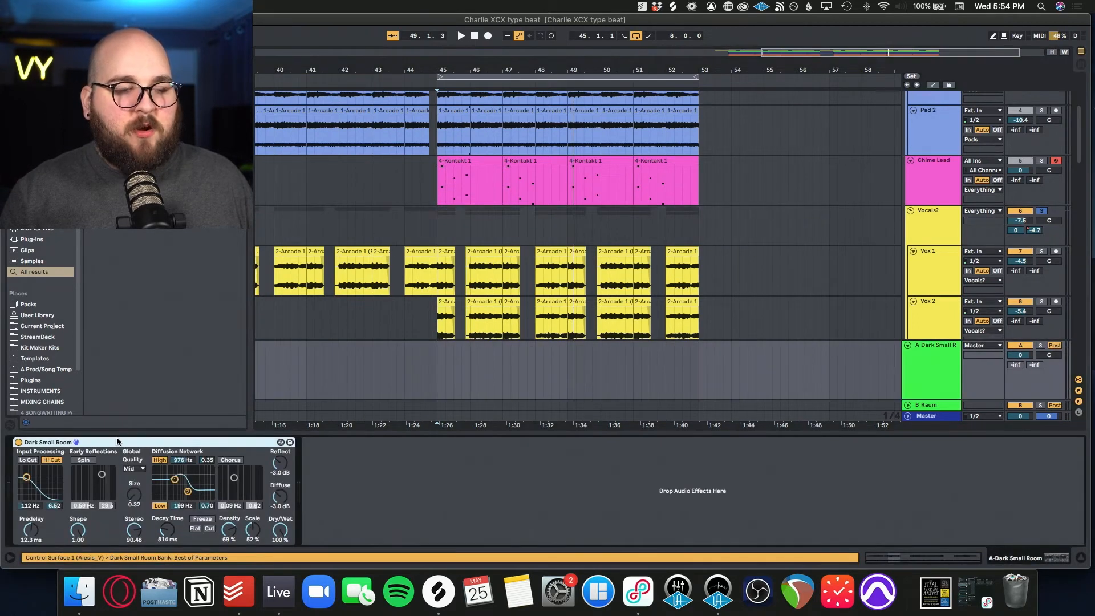
{"action": "left_click", "coordinate": [921, 406]}
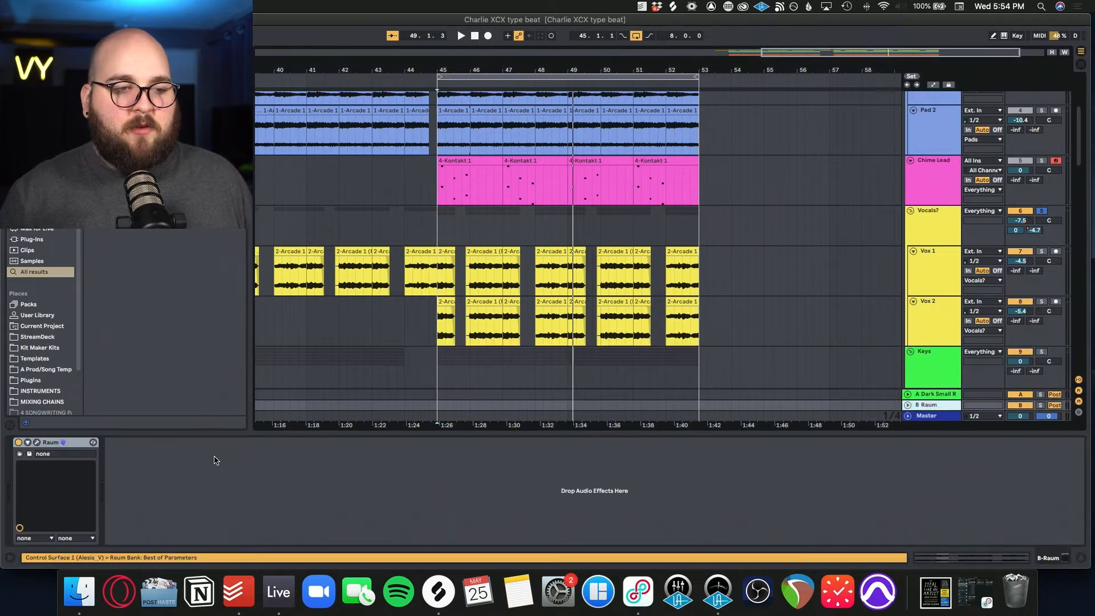
{"action": "left_click", "coordinate": [37, 442]}
{"action": "left_click_drag", "start_coordinate": [313, 55], "coordinate": [644, 208]}
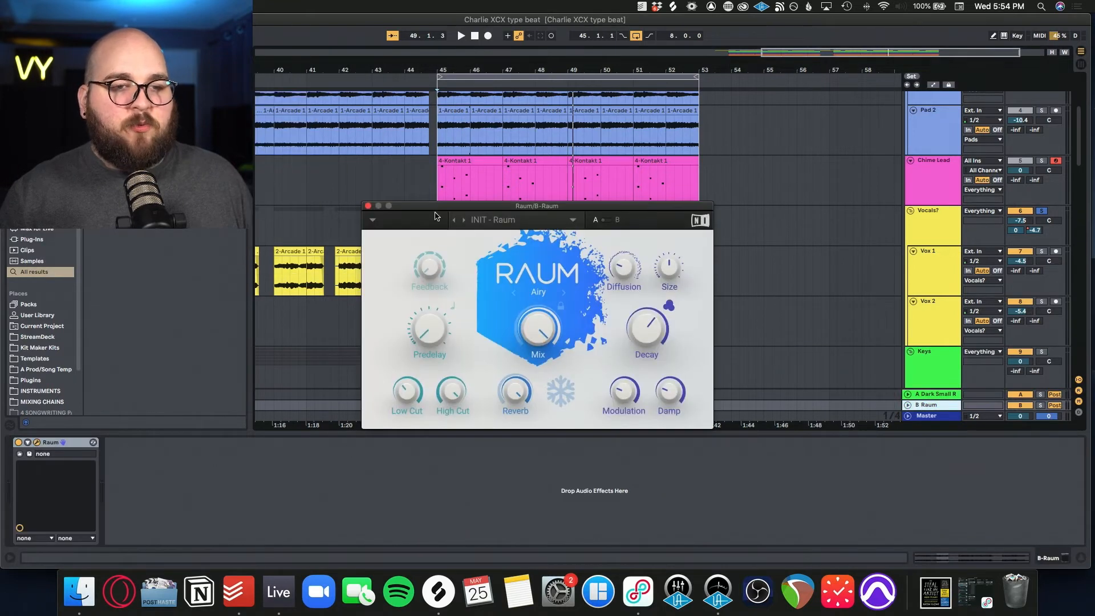
{"action": "left_click", "coordinate": [368, 206]}
{"action": "scroll", "coordinate": [371, 274], "scroll_direction": "left", "scroll_amount": 1}
Show the automation and examine the Vocals? group's B-Raum send envelope between bars 44 and 45.
{"action": "left_click", "coordinate": [371, 273]}
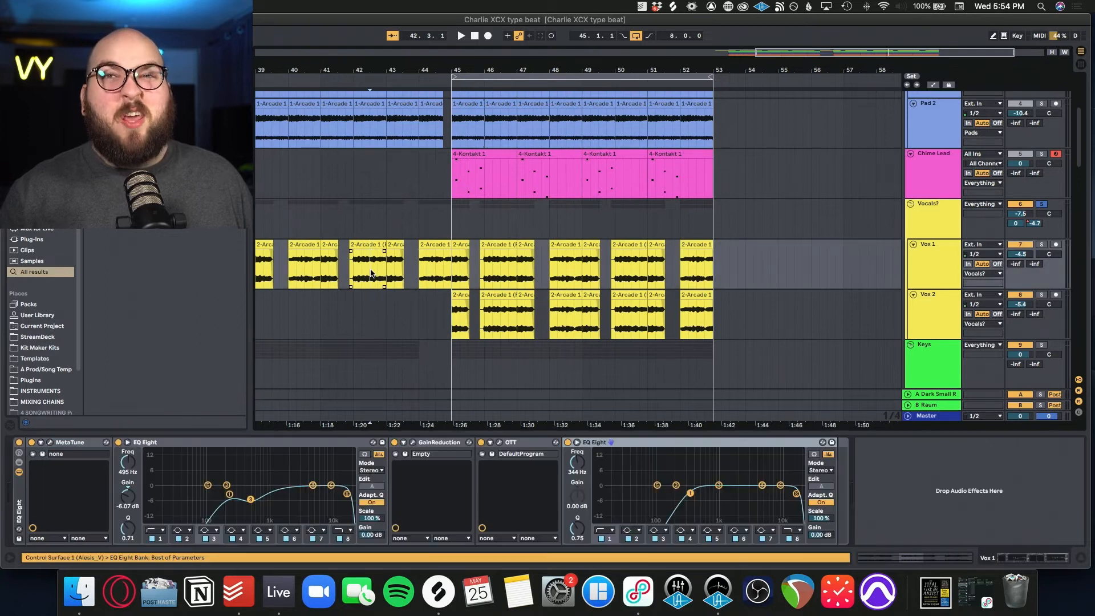
{"action": "key", "text": "plus"}
{"action": "key", "text": "a"}
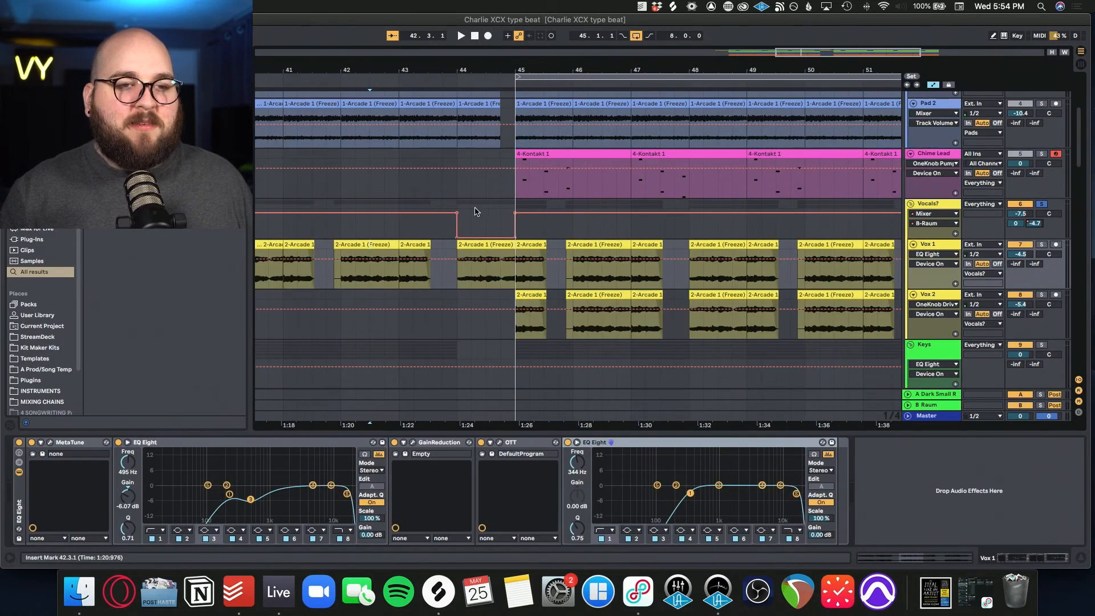
{"action": "left_click_drag", "start_coordinate": [437, 233], "coordinate": [551, 262]}
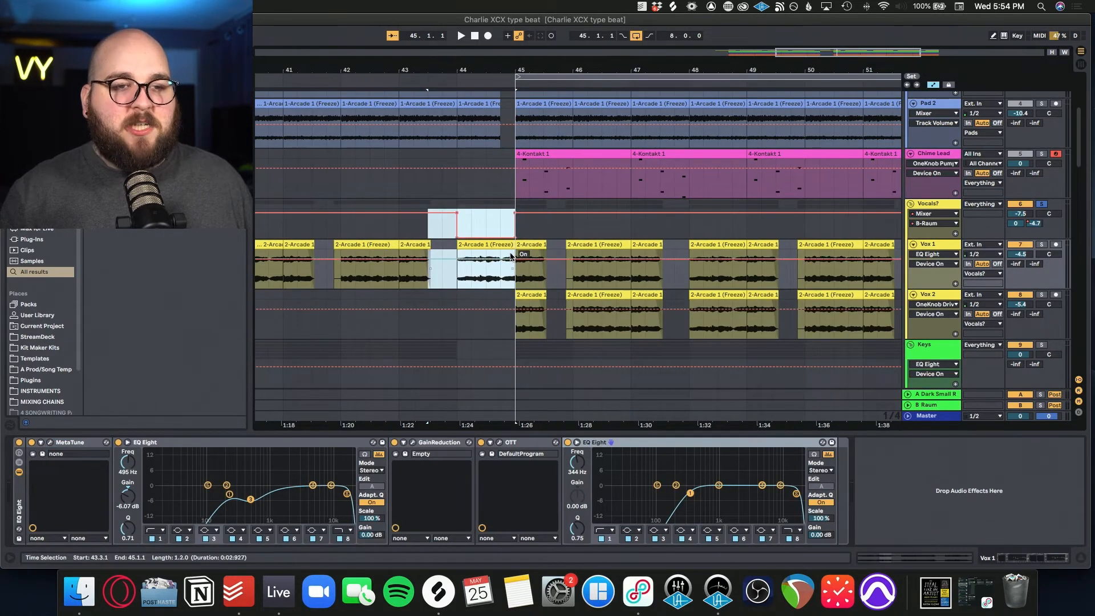
{"action": "left_click", "coordinate": [479, 226]}
{"action": "key", "text": "minus"}
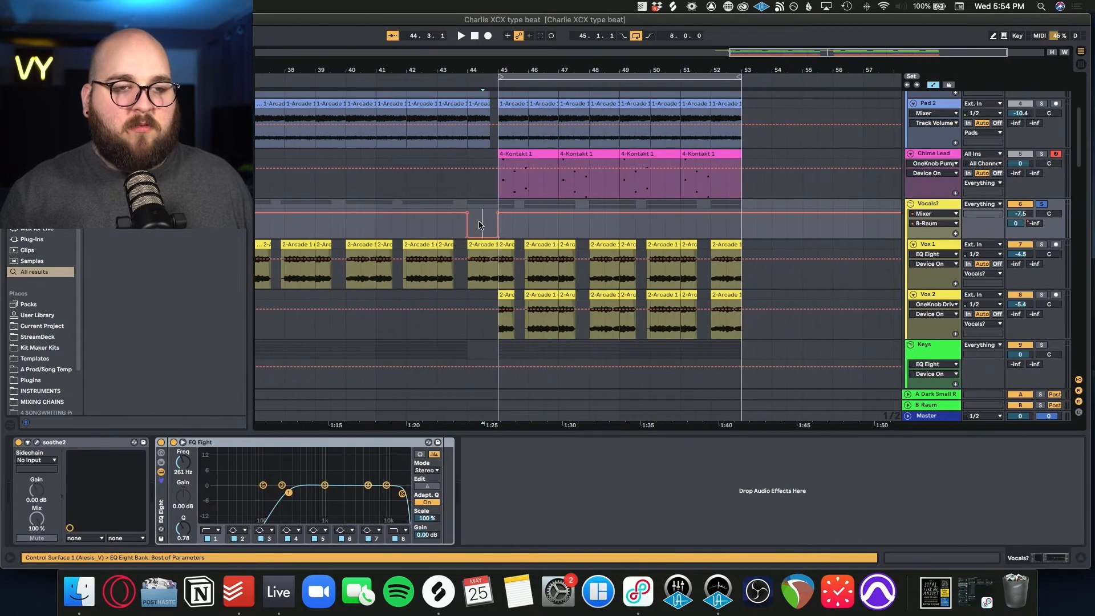
Play the vocals from bar 42 through the B-Raum send automation into bar 45, and hide the automation.
{"action": "left_click", "coordinate": [408, 225]}
{"action": "key", "text": "space"}
{"action": "key", "text": "plus"}
{"action": "scroll", "coordinate": [620, 239], "scroll_direction": "right", "scroll_amount": 1}
{"action": "scroll", "coordinate": [620, 240], "scroll_direction": "down", "scroll_amount": 1}
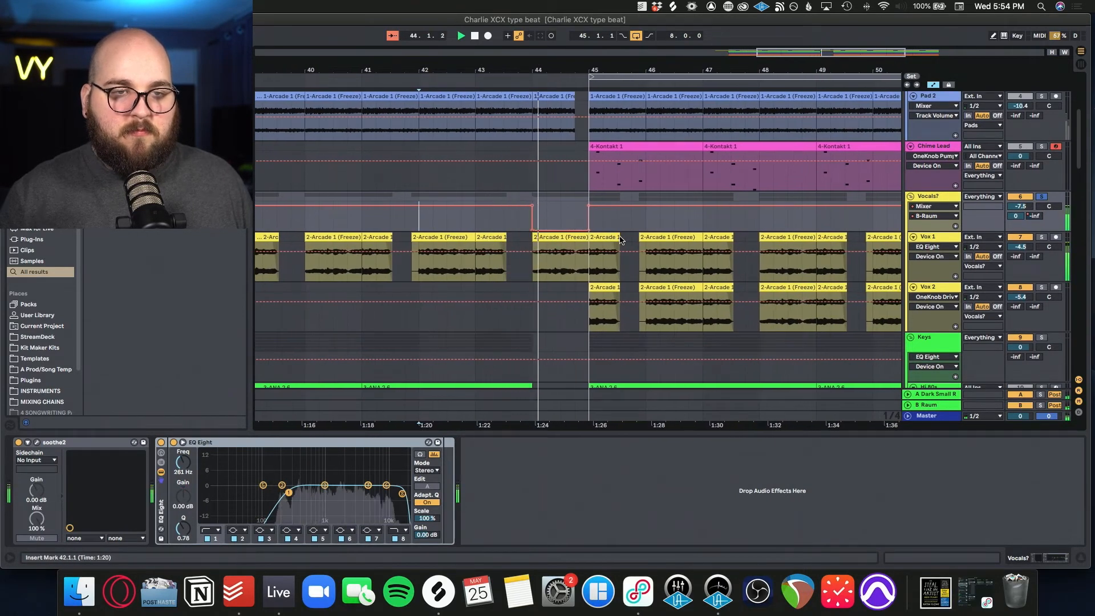
{"action": "scroll", "coordinate": [620, 239], "scroll_direction": "right", "scroll_amount": 1}
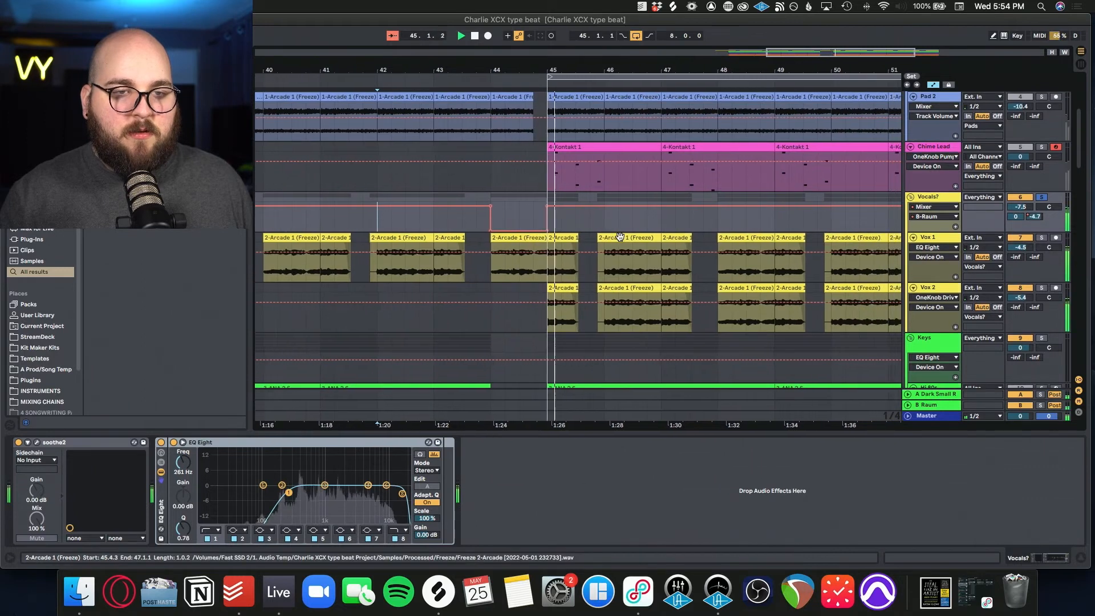
{"action": "scroll", "coordinate": [620, 237], "scroll_direction": "right", "scroll_amount": 1}
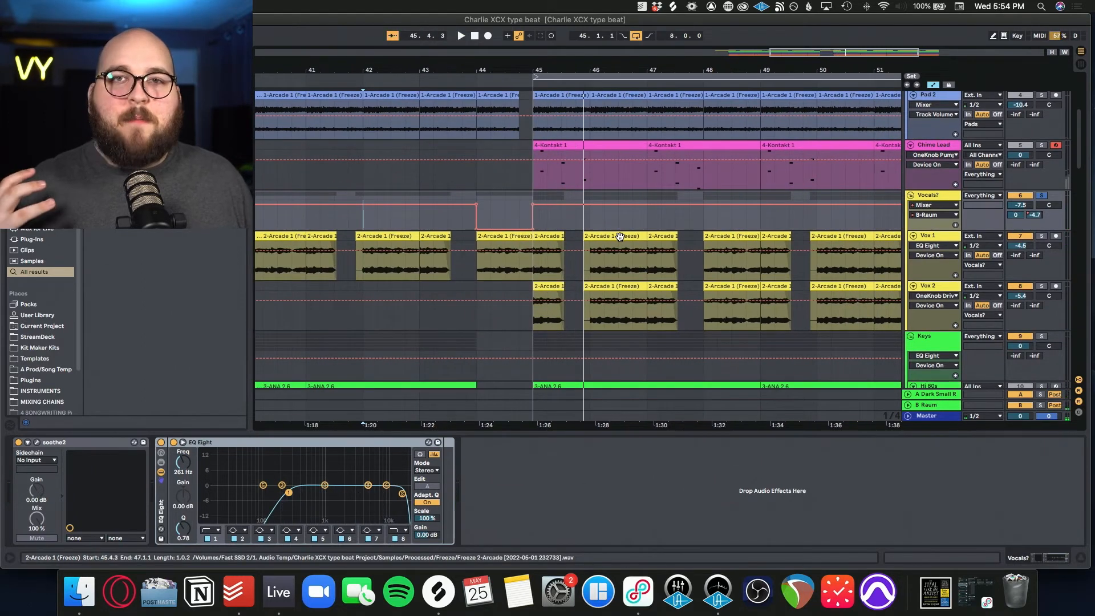
{"action": "key", "text": "a"}
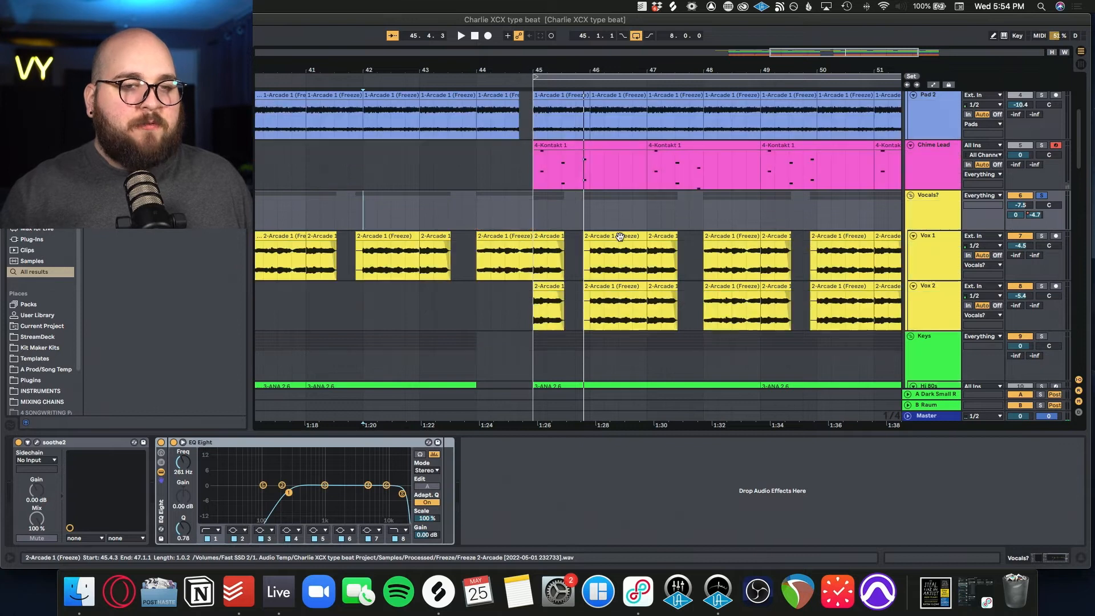
Play the full arrangement from bar 37 and lower the Vocals? group's EQ Eight low cut to 89.9 Hz.
{"action": "scroll", "coordinate": [505, 222], "scroll_direction": "down", "scroll_amount": 5}
{"action": "left_click", "coordinate": [349, 265]}
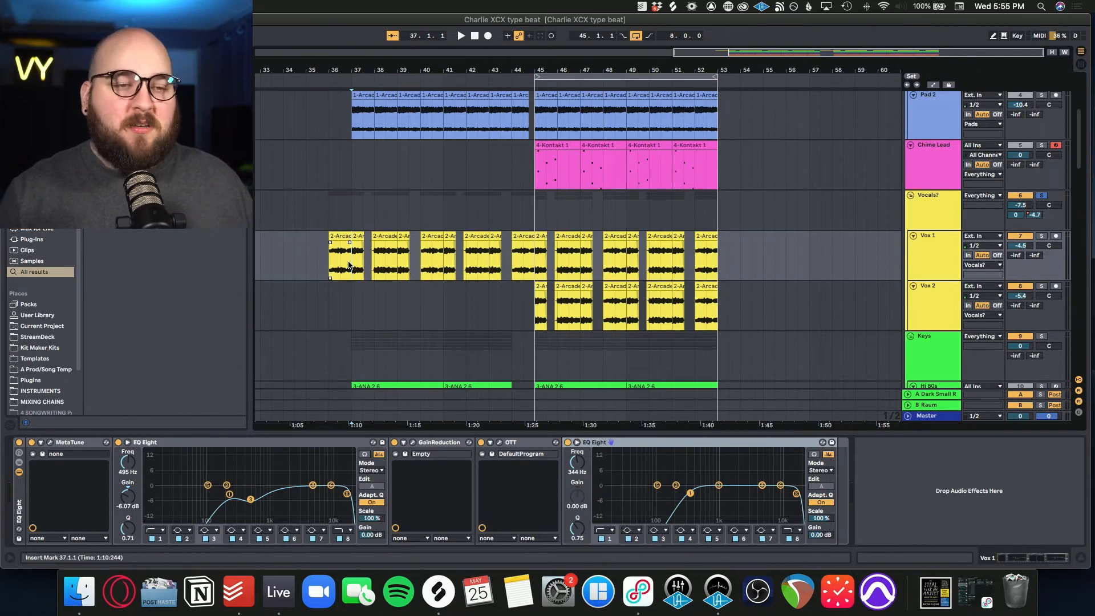
{"action": "key", "text": "space"}
{"action": "scroll", "coordinate": [356, 268], "scroll_direction": "left", "scroll_amount": 5}
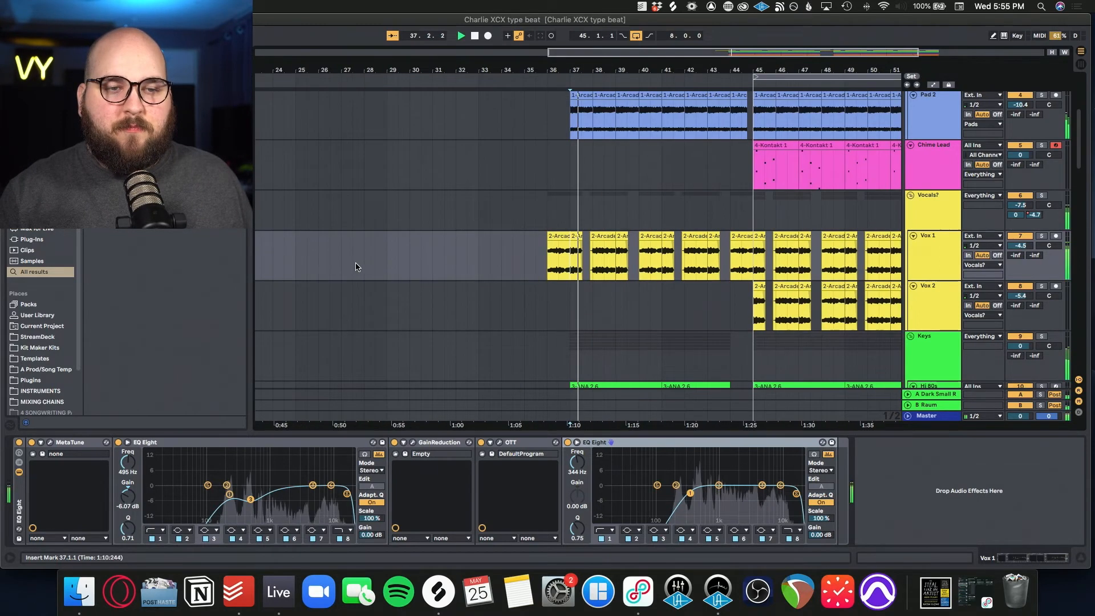
{"action": "scroll", "coordinate": [358, 266], "scroll_direction": "right", "scroll_amount": 4}
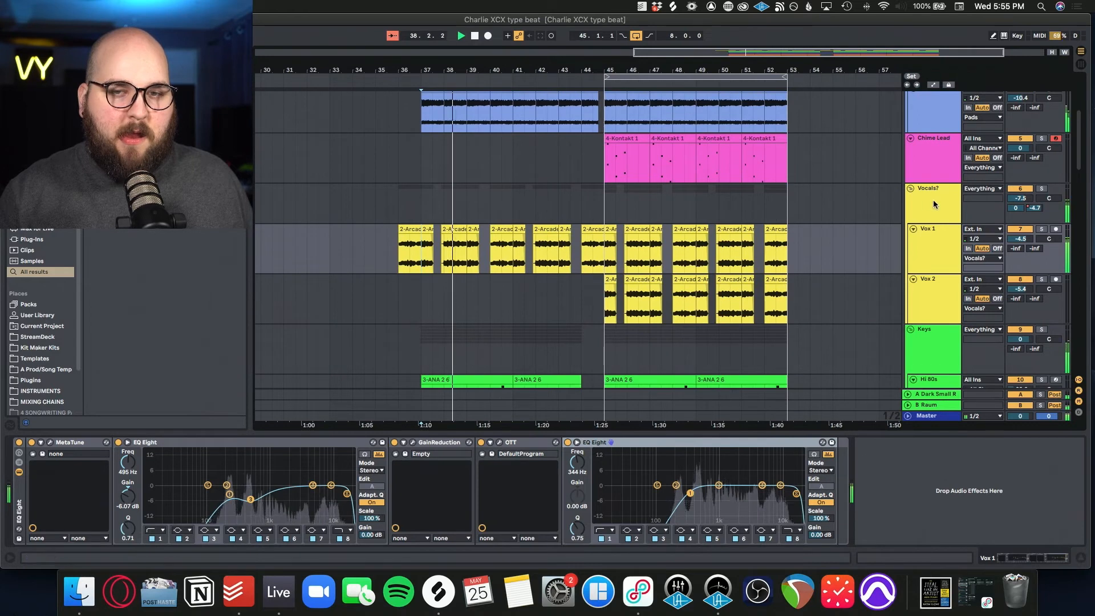
{"action": "left_click", "coordinate": [717, 199]}
{"action": "left_click_drag", "start_coordinate": [269, 492], "coordinate": [260, 494]}
Solo the Drums group and bring up the snare track's Drum Rack with the position at bar 45.
{"action": "scroll", "coordinate": [861, 319], "scroll_direction": "down", "scroll_amount": 15}
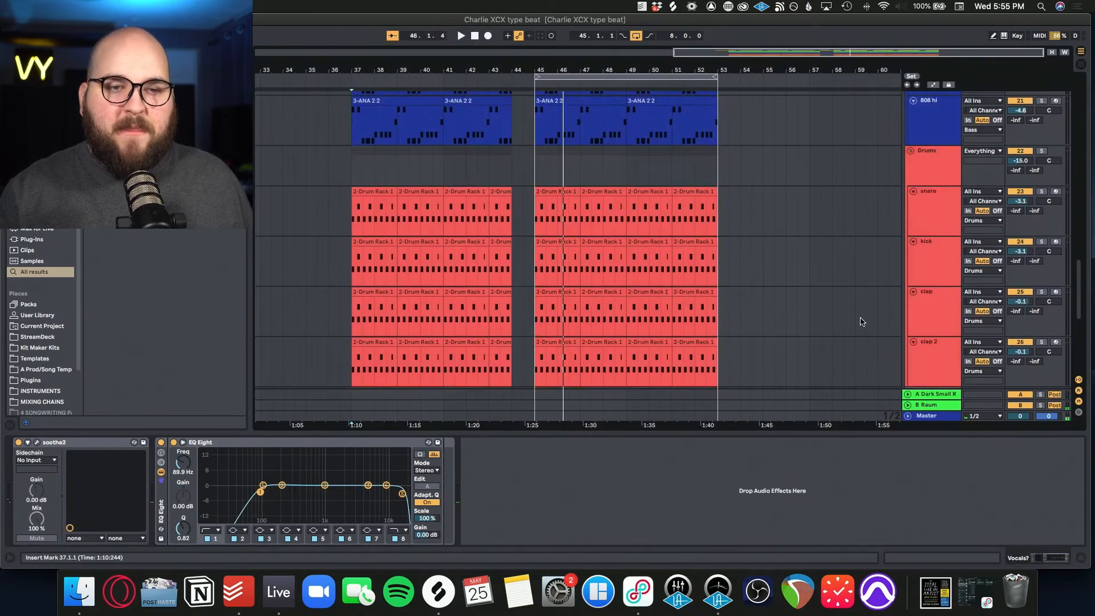
{"action": "scroll", "coordinate": [861, 321], "scroll_direction": "up", "scroll_amount": 5}
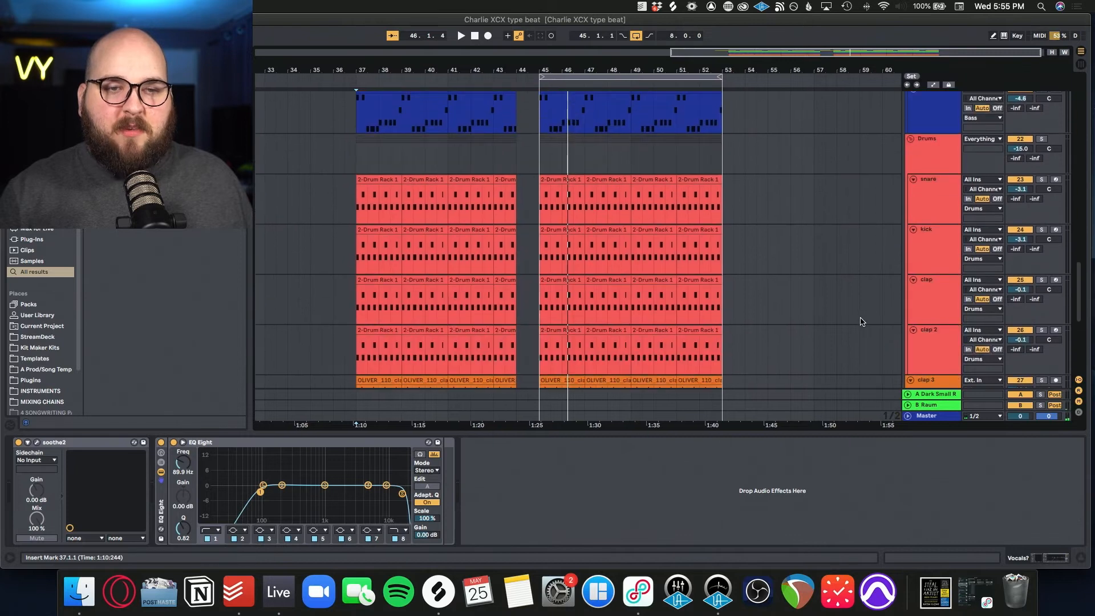
{"action": "left_click", "coordinate": [933, 162]}
{"action": "scroll", "coordinate": [929, 159], "scroll_direction": "down", "scroll_amount": 3}
{"action": "scroll", "coordinate": [935, 156], "scroll_direction": "up", "scroll_amount": 1}
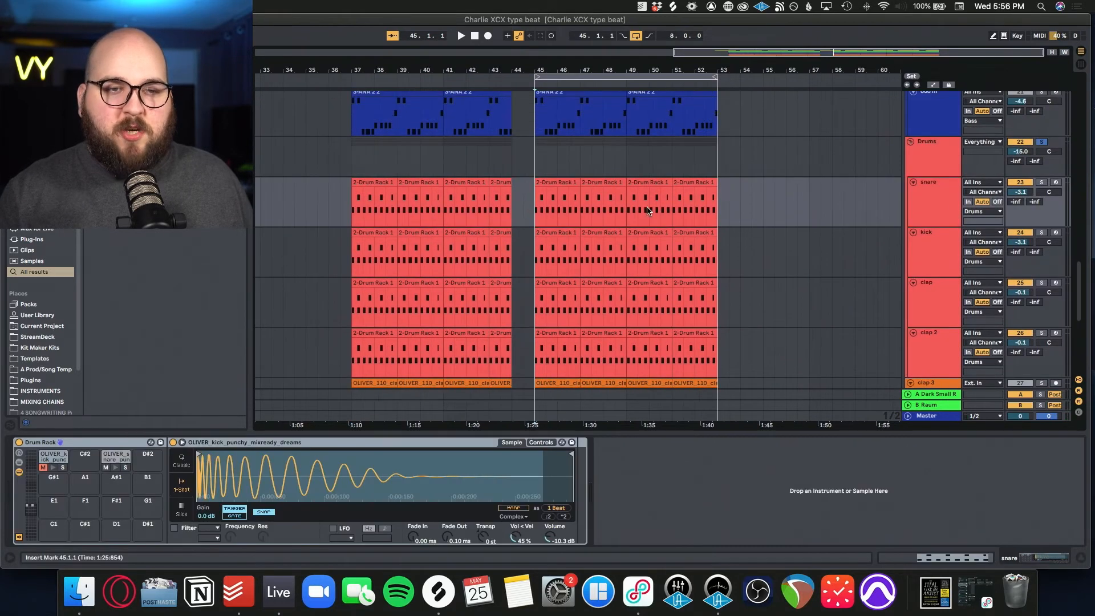
{"action": "scroll", "coordinate": [649, 211], "scroll_direction": "up", "scroll_amount": 5}
Examine the kick track's Drum Rack, and audition the kick and snare tracks soloed one after the other.
{"action": "left_click", "coordinate": [343, 256]}
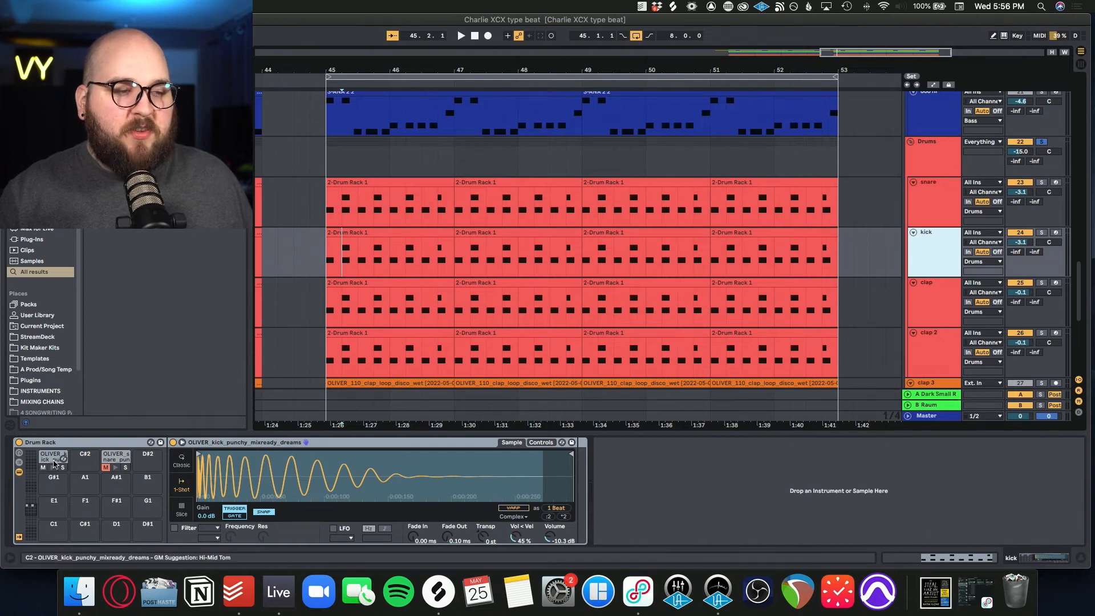
{"action": "left_click", "coordinate": [1042, 233]}
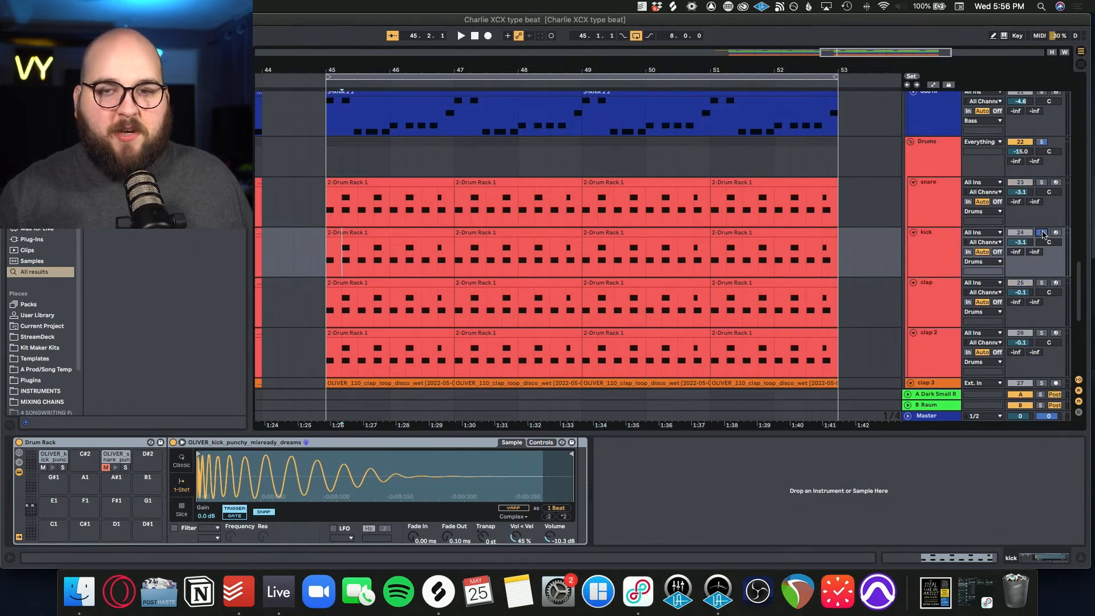
{"action": "key", "text": "space"}
{"action": "left_click", "coordinate": [930, 246]}
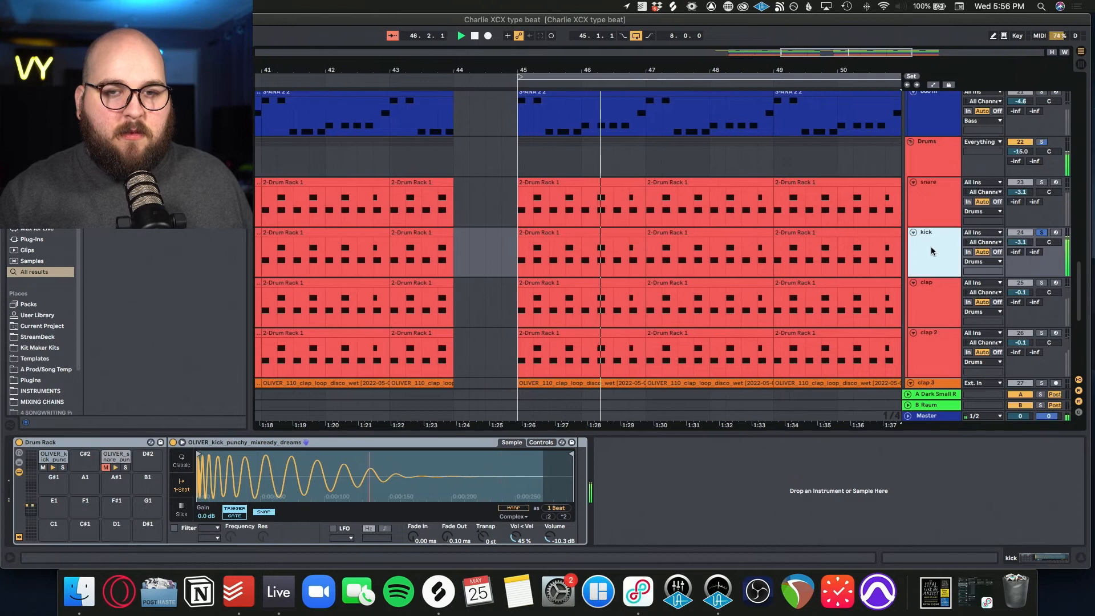
{"action": "left_click", "coordinate": [931, 214]}
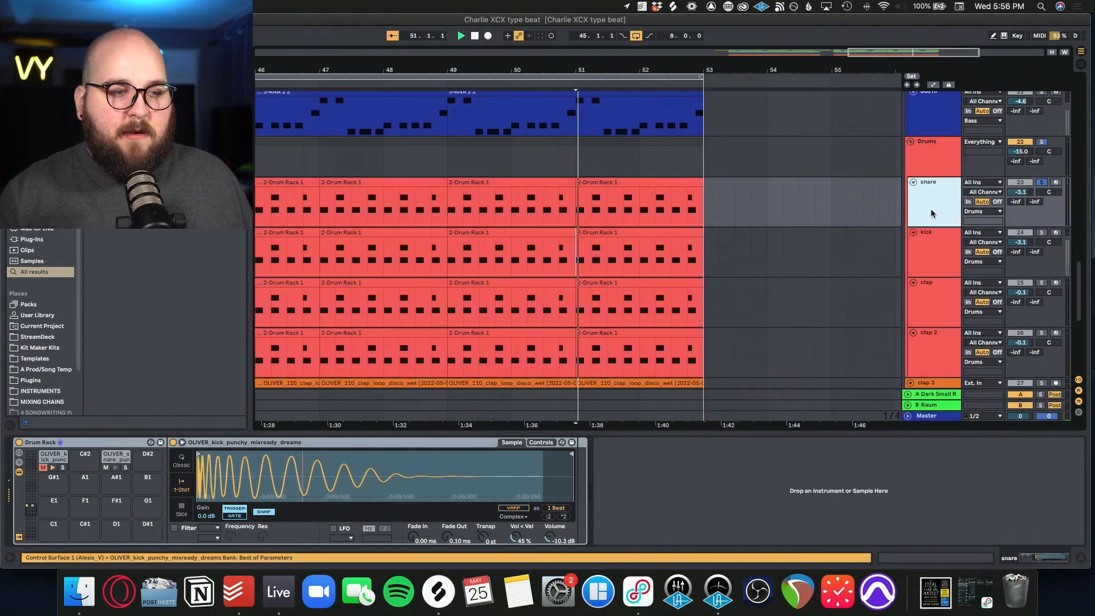
Audition the clap and clap 2 tracks soloed one after the other, bringing up each one's sample.
{"action": "left_click", "coordinate": [933, 304]}
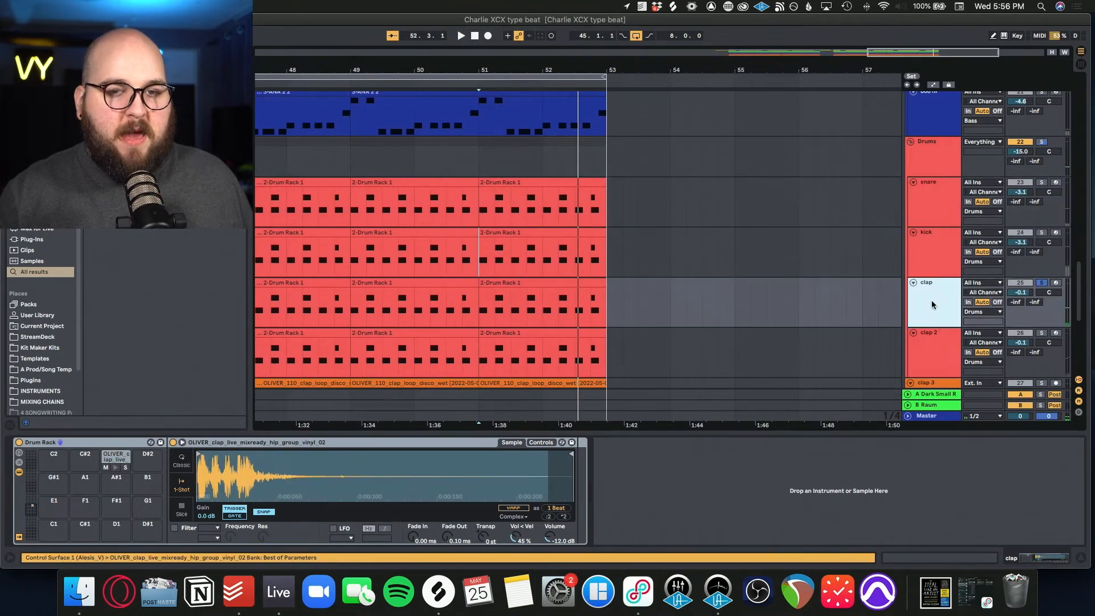
{"action": "scroll", "coordinate": [465, 277], "scroll_direction": "left", "scroll_amount": 5}
{"action": "scroll", "coordinate": [465, 277], "scroll_direction": "down", "scroll_amount": 1}
{"action": "key", "text": "space"}
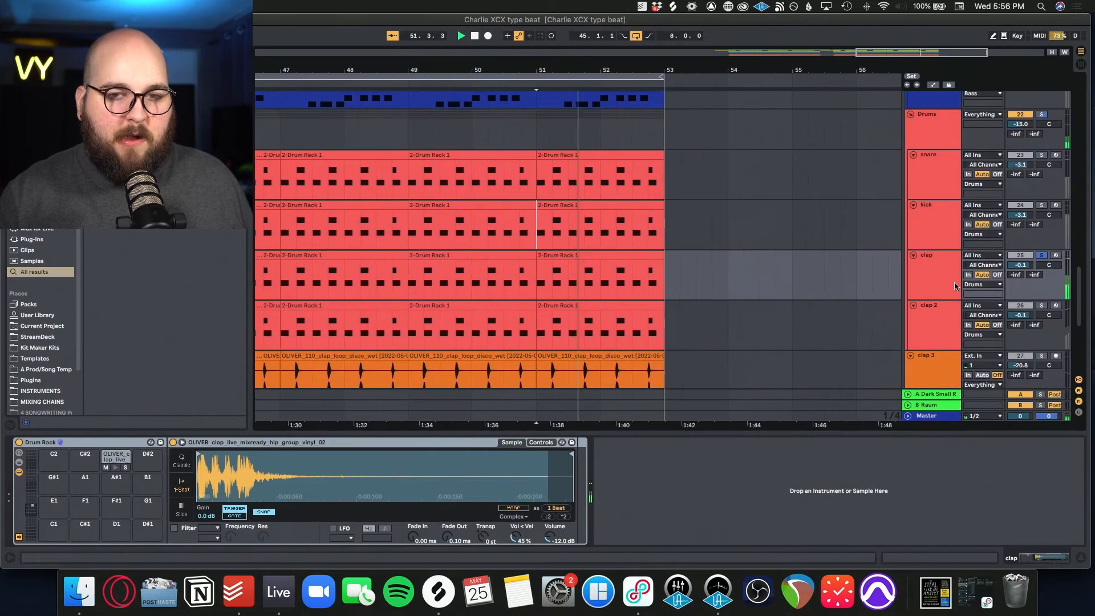
{"action": "left_click", "coordinate": [947, 327]}
{"action": "key", "text": "space"}
{"action": "left_click", "coordinate": [1042, 305]}
{"action": "scroll", "coordinate": [579, 335], "scroll_direction": "left", "scroll_amount": 5}
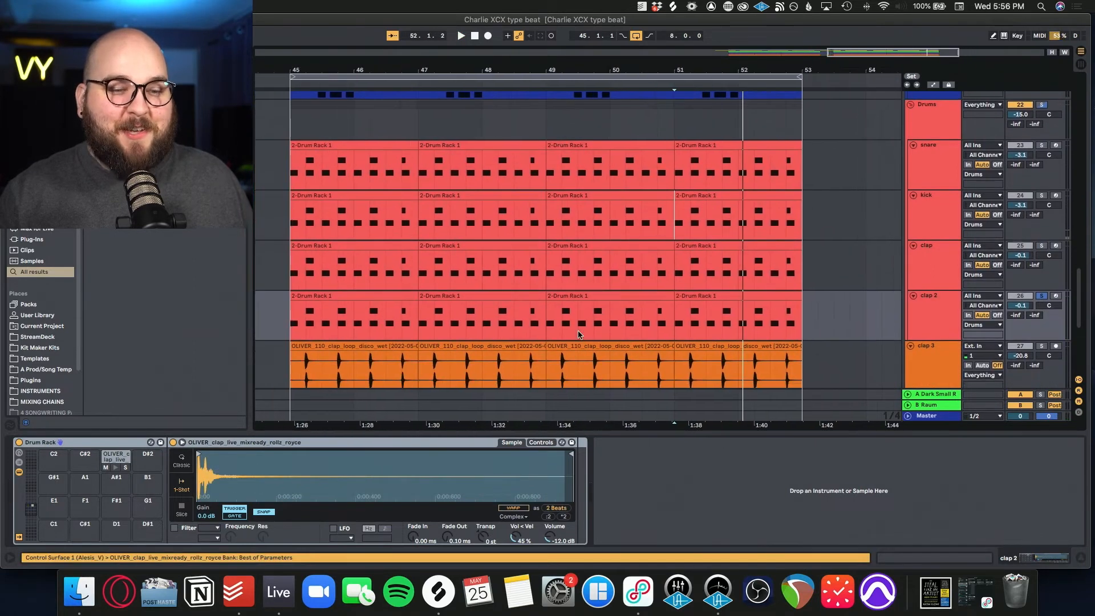
Audition the clap 3 loop soloed from bar 45, and play the soloed Drums group from the same bar.
{"action": "scroll", "coordinate": [580, 335], "scroll_direction": "down", "scroll_amount": 1}
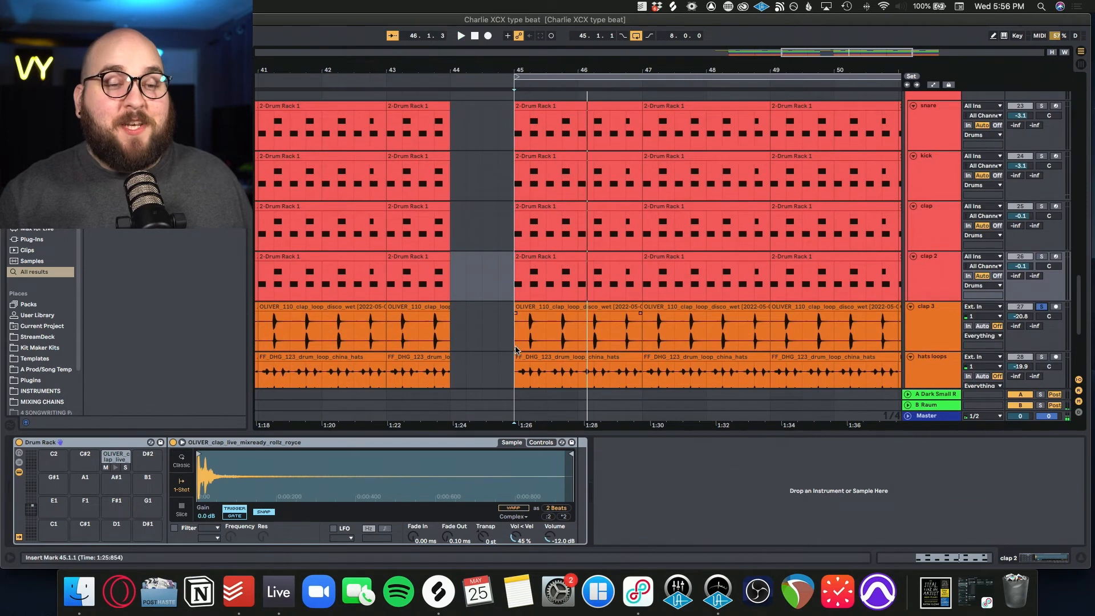
{"action": "left_click", "coordinate": [514, 335]}
{"action": "key", "text": "space"}
{"action": "scroll", "coordinate": [513, 341], "scroll_direction": "left", "scroll_amount": 2}
{"action": "scroll", "coordinate": [513, 342], "scroll_direction": "right", "scroll_amount": 2}
{"action": "scroll", "coordinate": [514, 342], "scroll_direction": "down", "scroll_amount": 2}
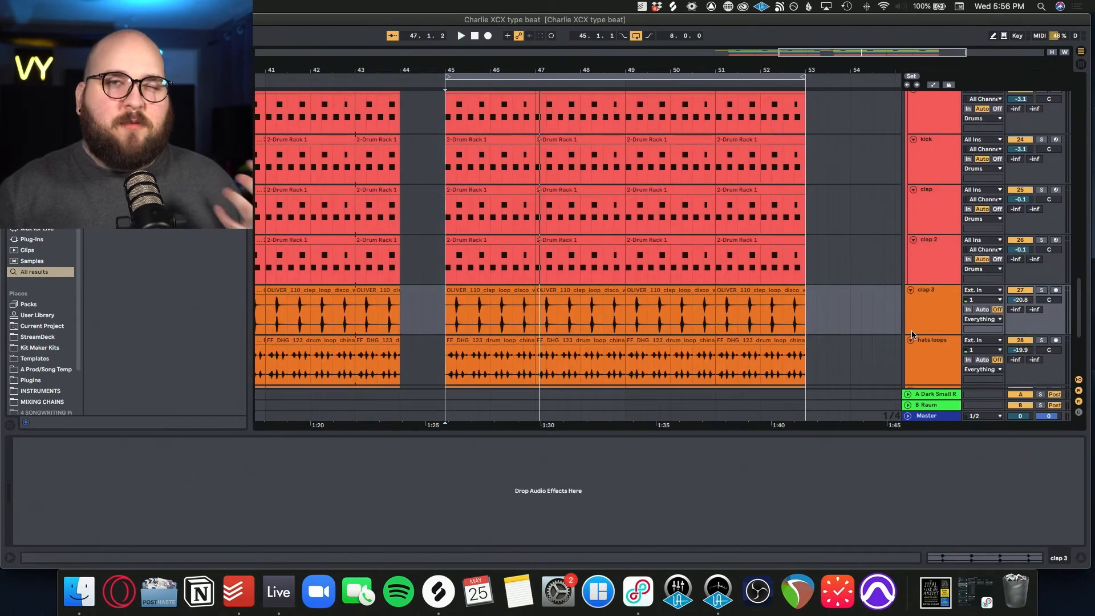
{"action": "scroll", "coordinate": [912, 334], "scroll_direction": "up", "scroll_amount": 3}
{"action": "scroll", "coordinate": [913, 334], "scroll_direction": "down", "scroll_amount": 1}
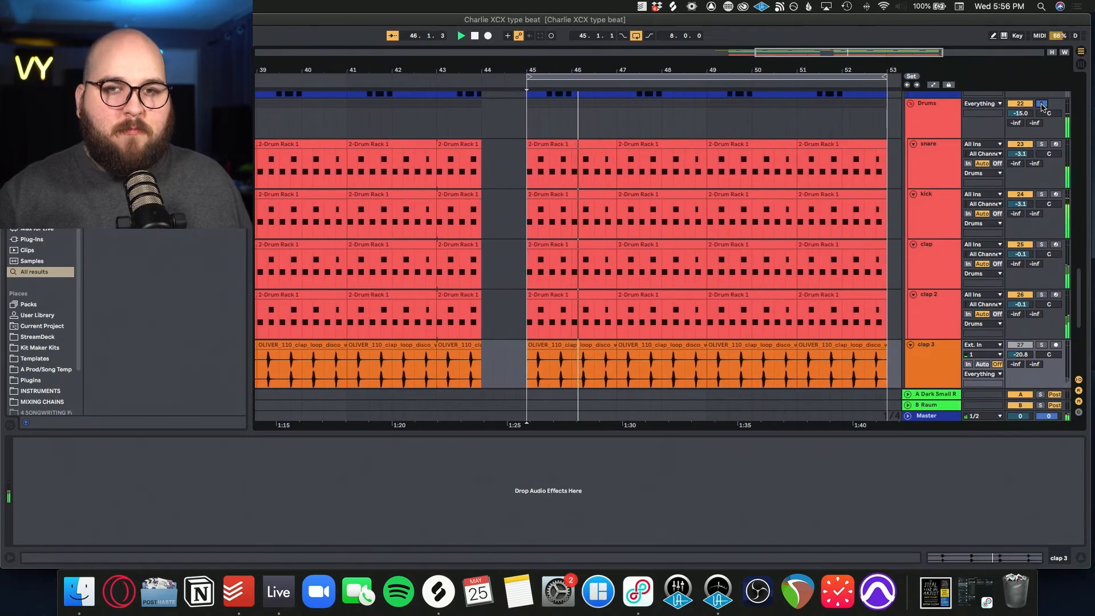
Inspect the Virtual Tape Machines plug-in on the Drums group, compare it using its Process/Bypass switch, and unsolo the group.
{"action": "key", "text": "space"}
{"action": "left_click", "coordinate": [937, 112]}
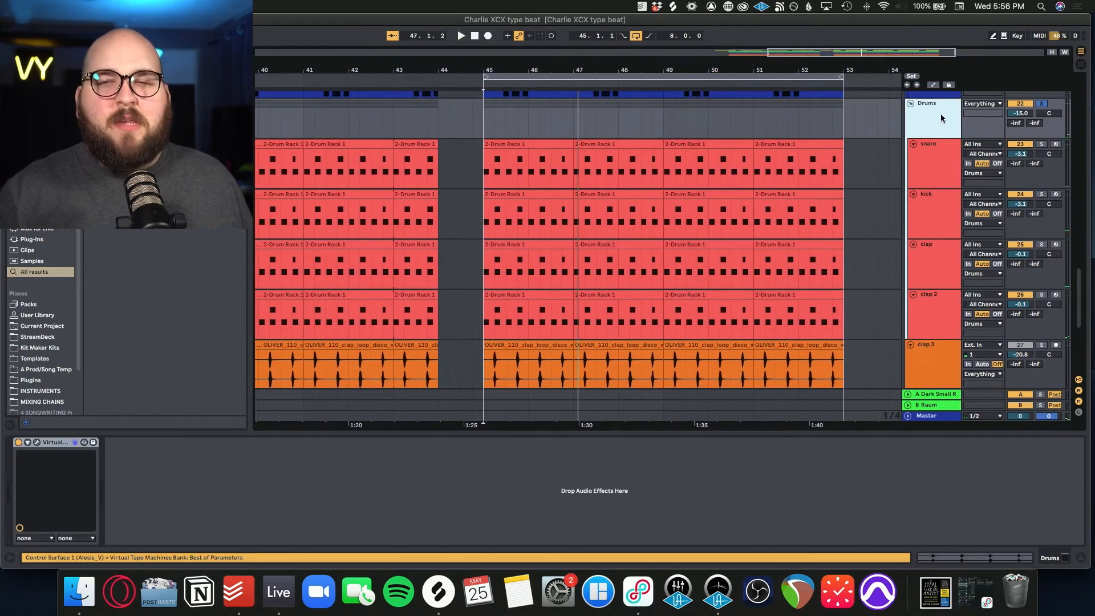
{"action": "left_click", "coordinate": [38, 443]}
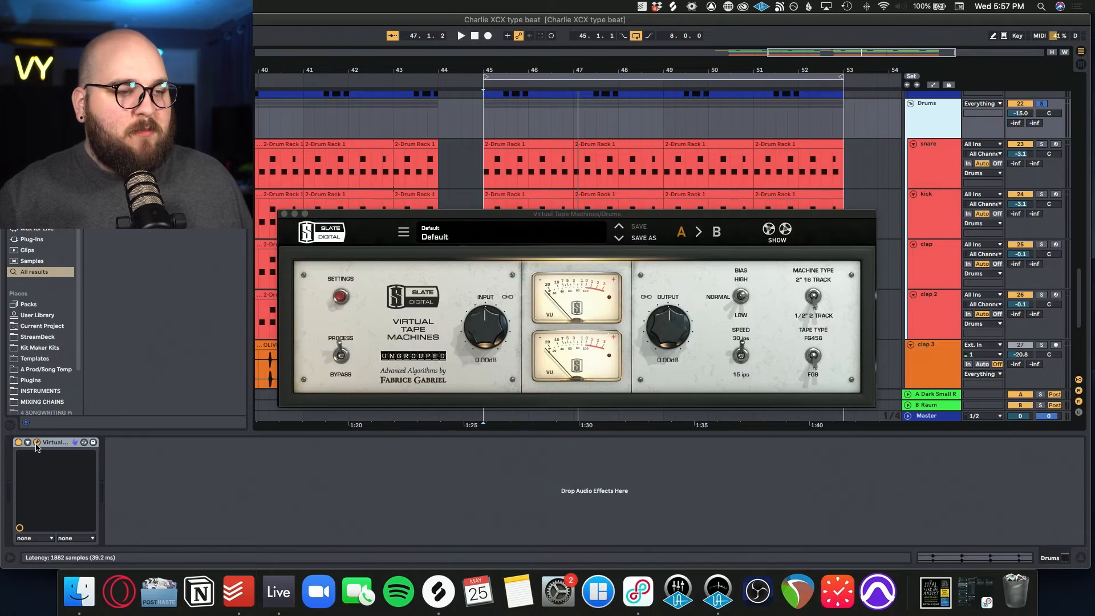
{"action": "left_click_drag", "start_coordinate": [439, 214], "coordinate": [569, 173]}
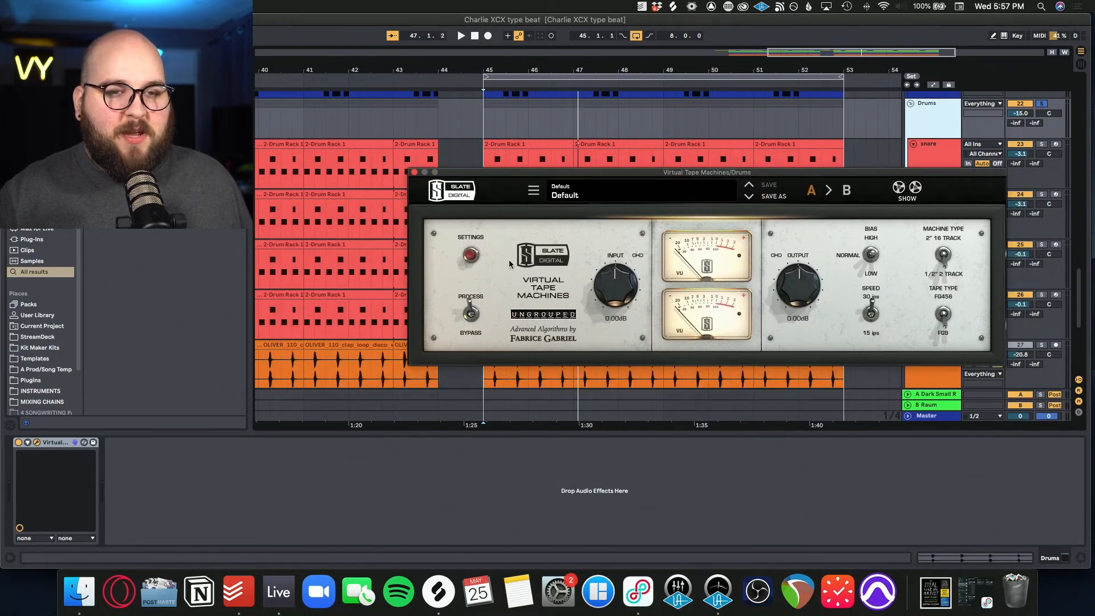
{"action": "left_click", "coordinate": [469, 315]}
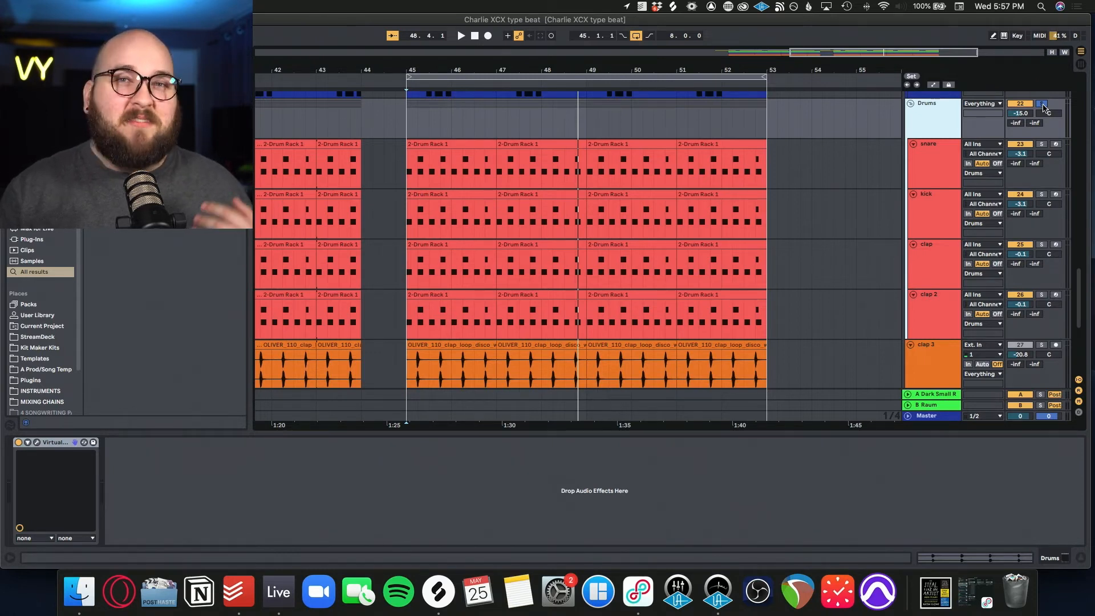
{"action": "left_click", "coordinate": [1042, 105]}
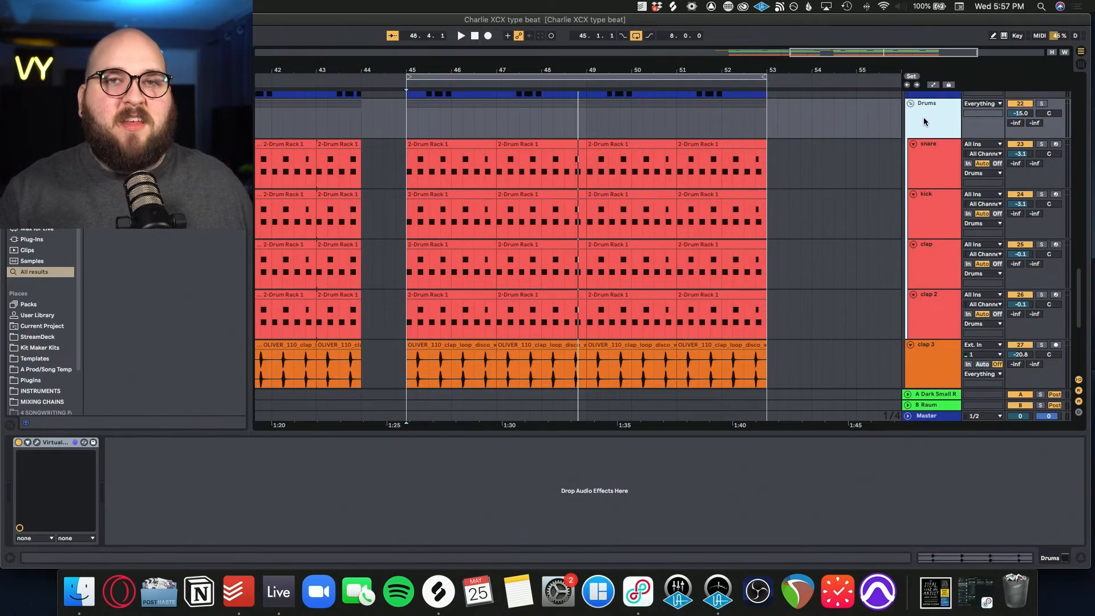
Audition the clap and clap 2 tracks soloed together, and bring up the kick track's Drum Rack.
{"action": "left_click", "coordinate": [925, 186]}
{"action": "left_click", "coordinate": [928, 123]}
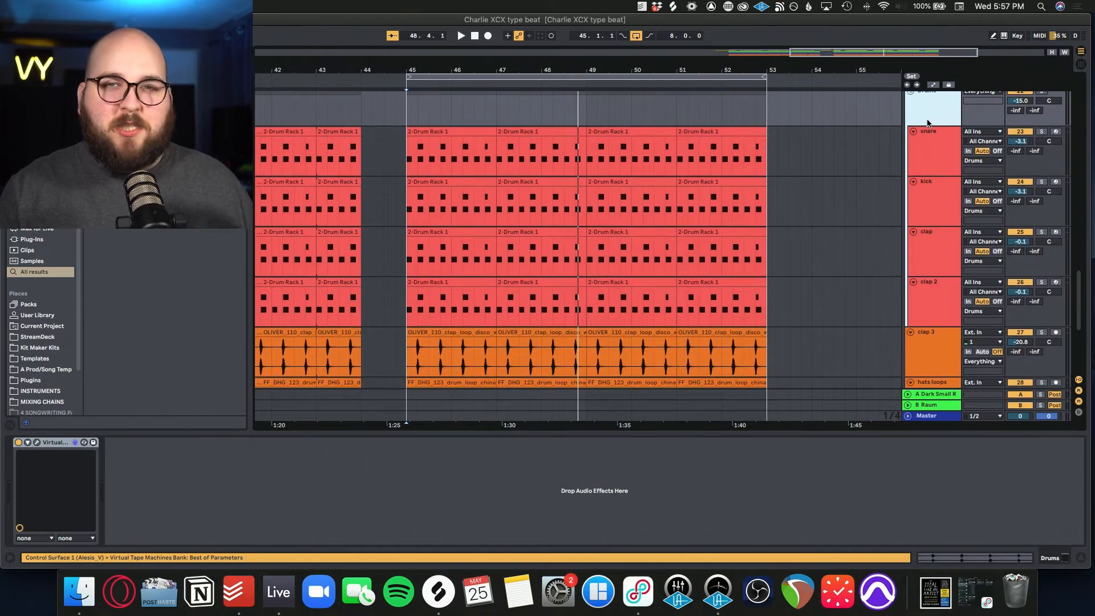
{"action": "scroll", "coordinate": [928, 123], "scroll_direction": "up", "scroll_amount": 1}
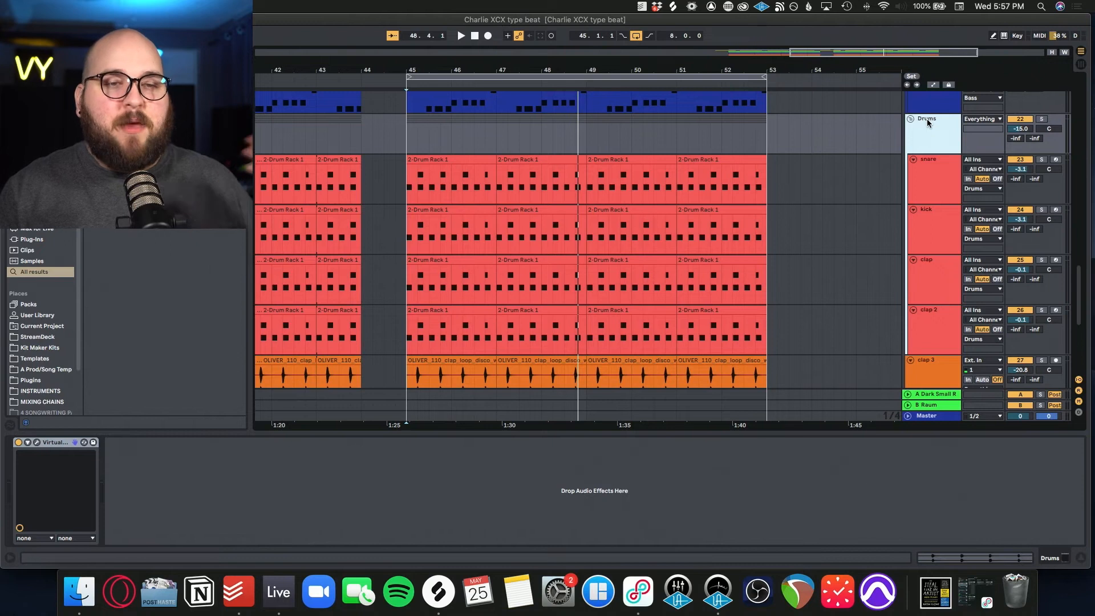
{"action": "left_click", "coordinate": [930, 267]}
{"action": "scroll", "coordinate": [930, 263], "scroll_direction": "down", "scroll_amount": 4}
{"action": "left_click", "coordinate": [928, 264]}
{"action": "left_click", "coordinate": [930, 222]}
{"action": "left_click", "coordinate": [931, 262], "text": "shift"}
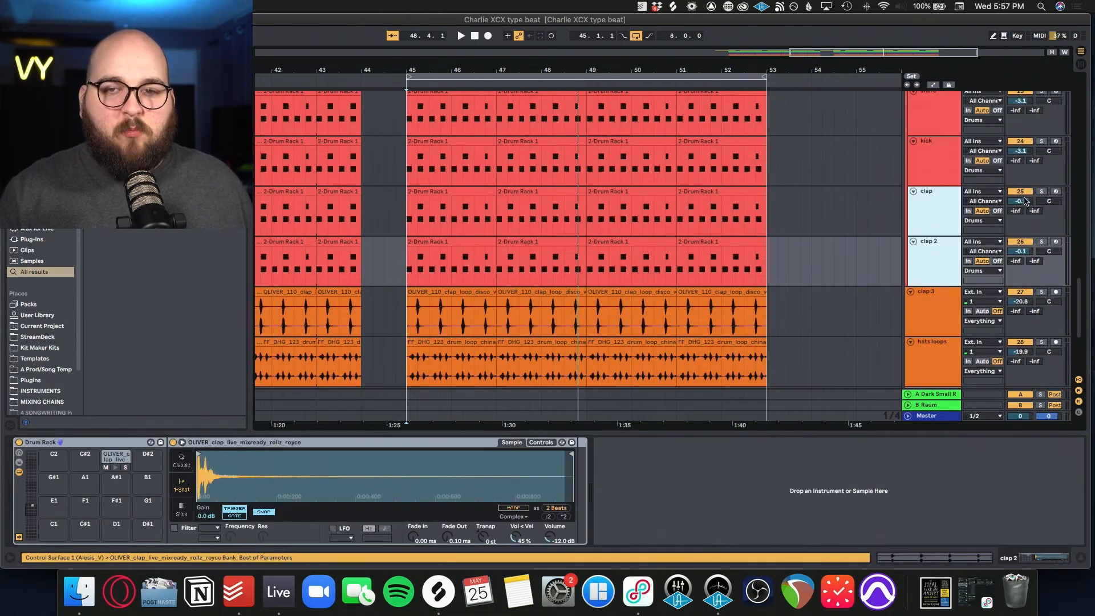
{"action": "left_click", "coordinate": [1040, 192]}
{"action": "left_click", "coordinate": [1041, 192]}
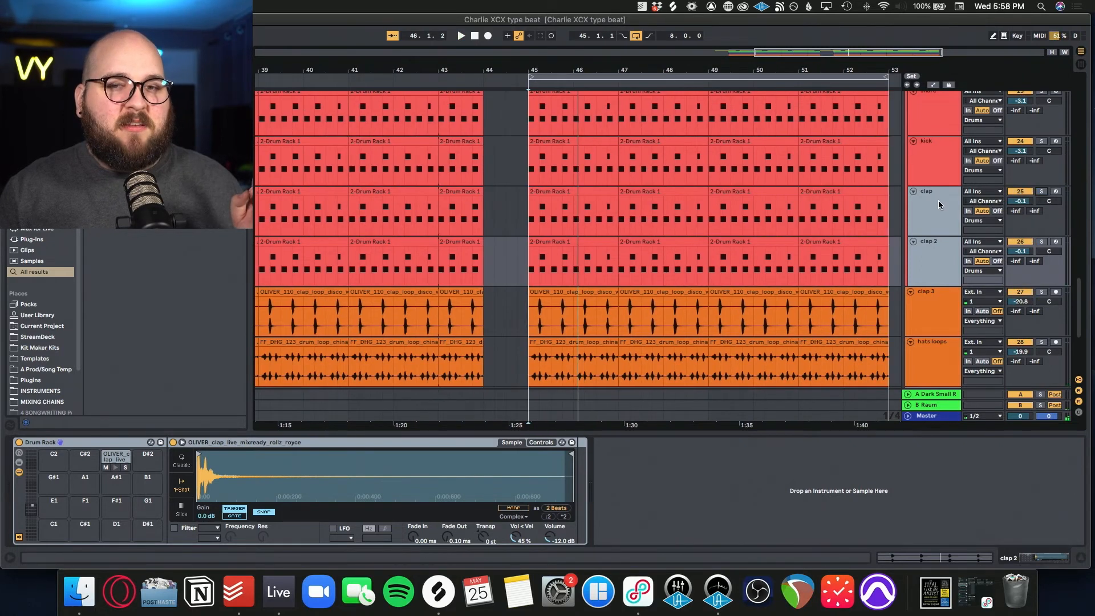
{"action": "left_click", "coordinate": [935, 153]}
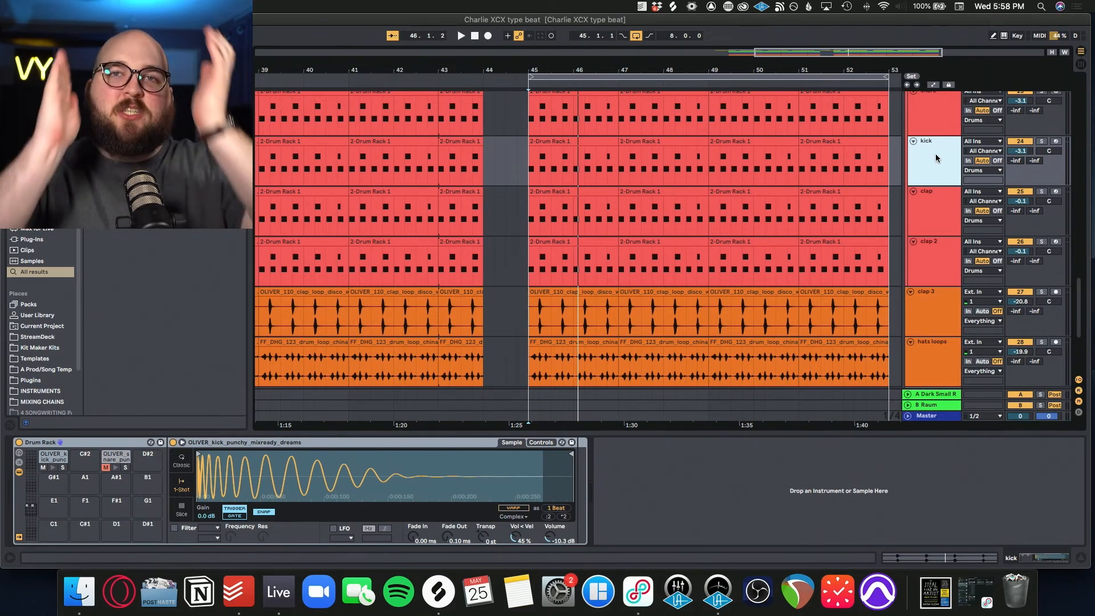
Look over the hat loop tracks, and audition the house hats track soloed from bar 45.
{"action": "scroll", "coordinate": [936, 165], "scroll_direction": "down", "scroll_amount": 4}
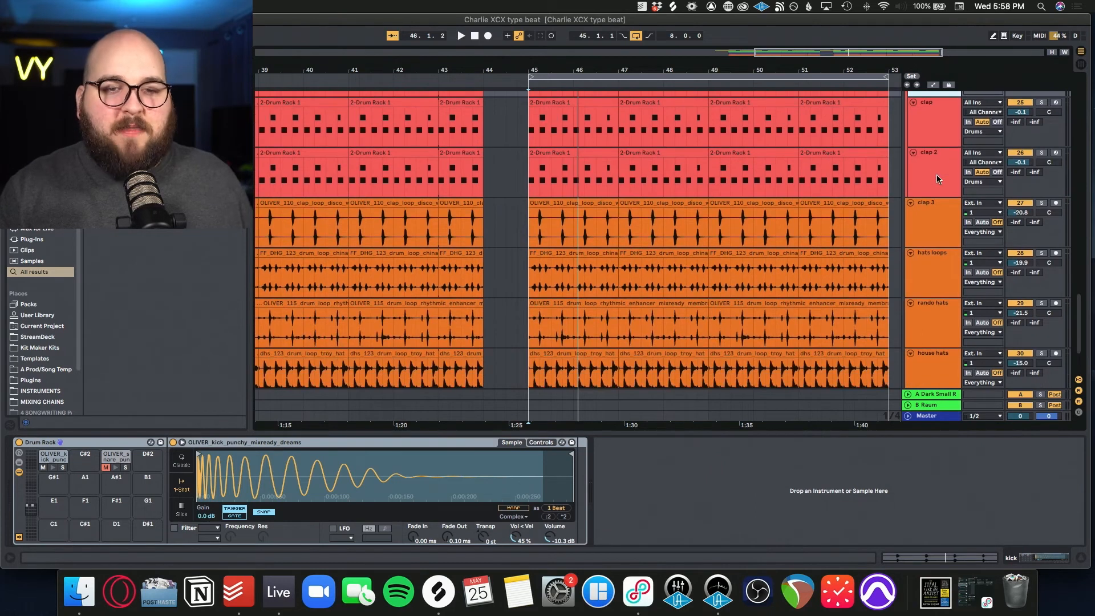
{"action": "left_click", "coordinate": [934, 295]}
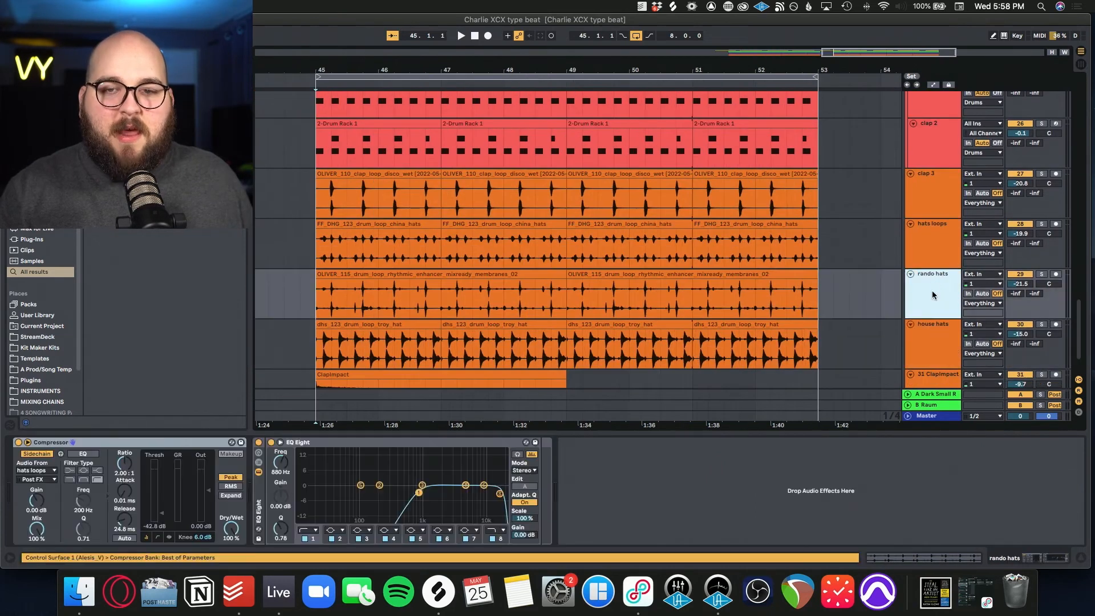
{"action": "left_click", "coordinate": [928, 243]}
{"action": "scroll", "coordinate": [929, 251], "scroll_direction": "down", "scroll_amount": 3}
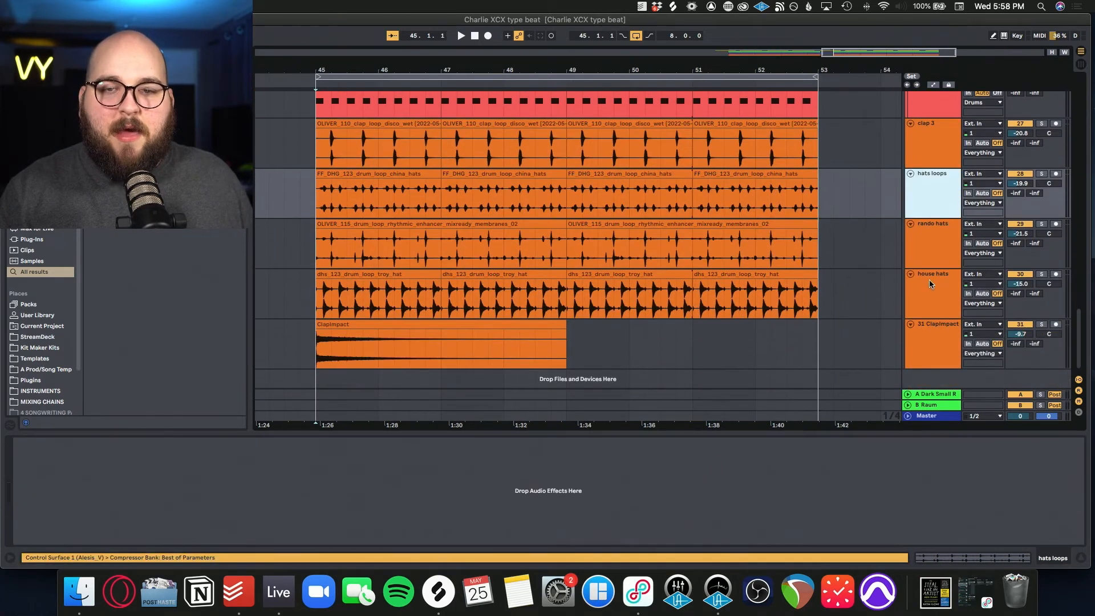
{"action": "left_click", "coordinate": [931, 291]}
{"action": "left_click", "coordinate": [1043, 275]}
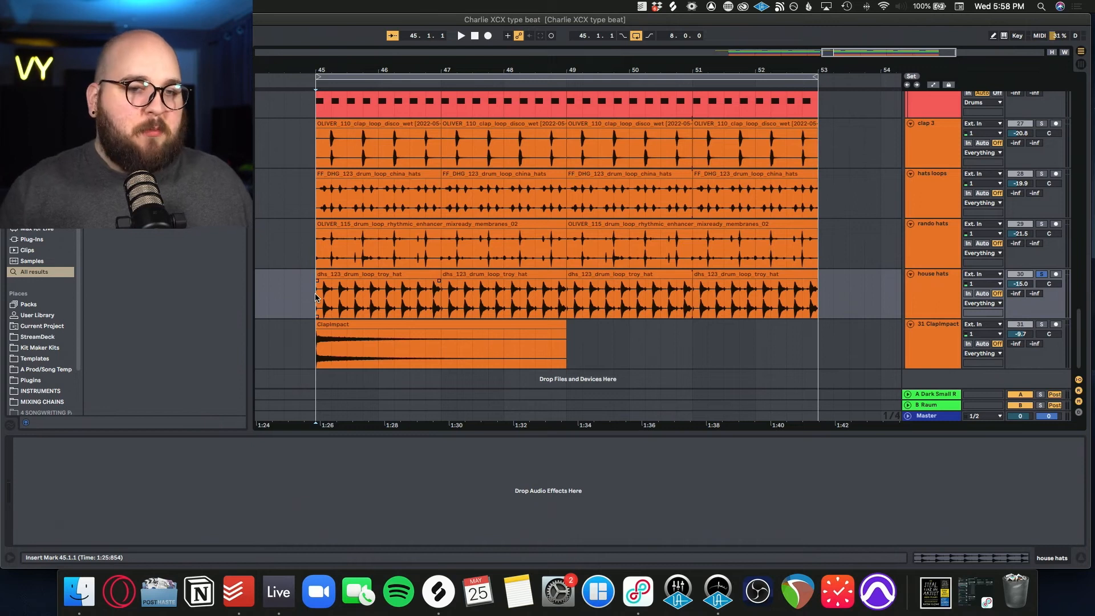
{"action": "key", "text": "space"}
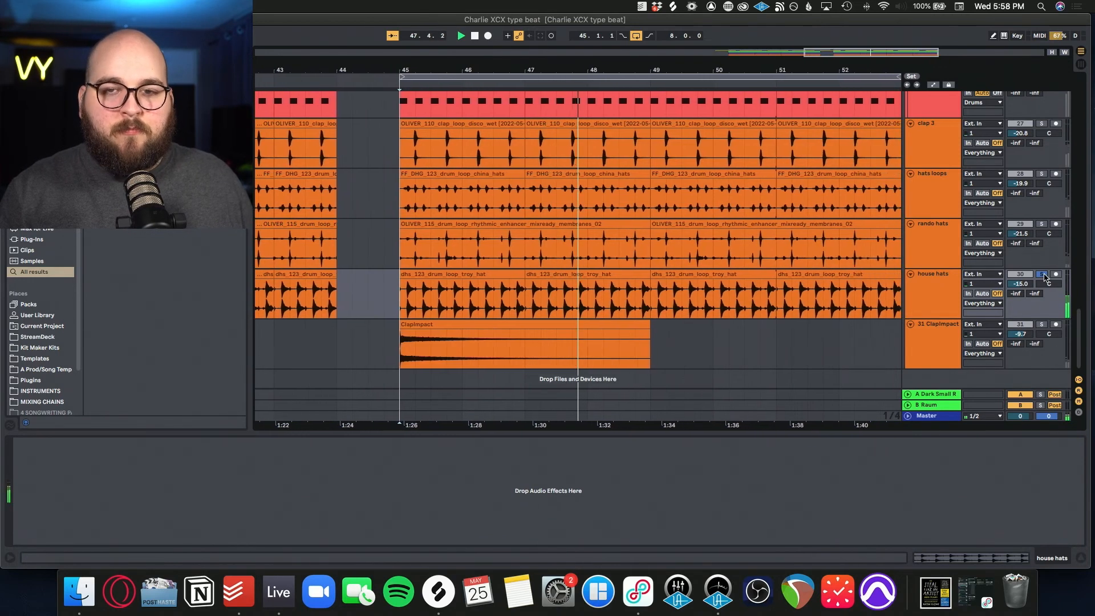
{"action": "key", "text": "space"}
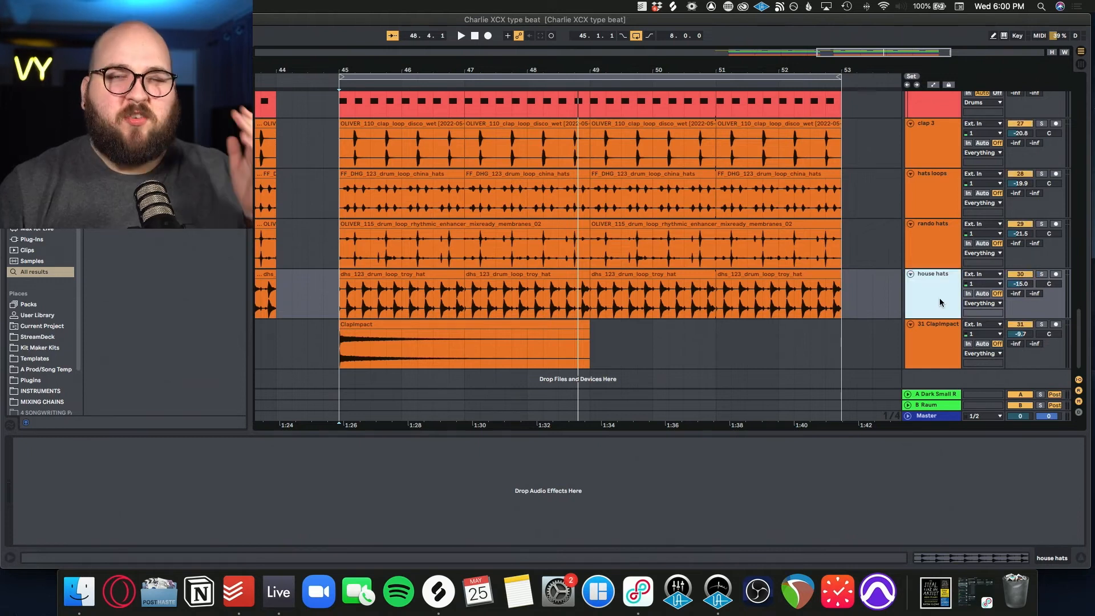
Audition the hats loops track soloed from bar 45.
{"action": "left_click", "coordinate": [1041, 174]}
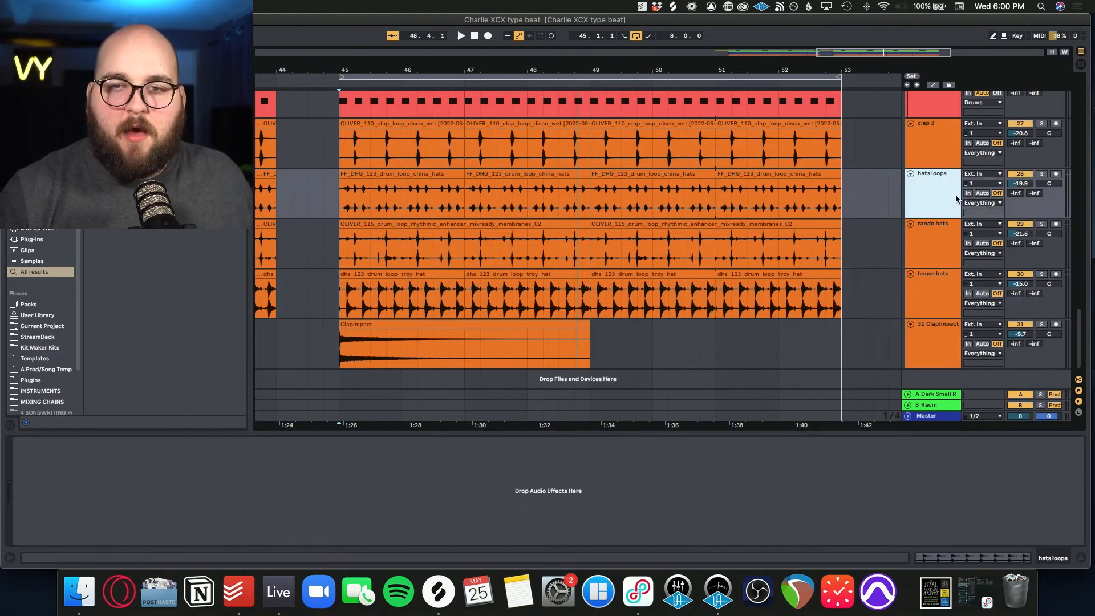
{"action": "key", "text": "space"}
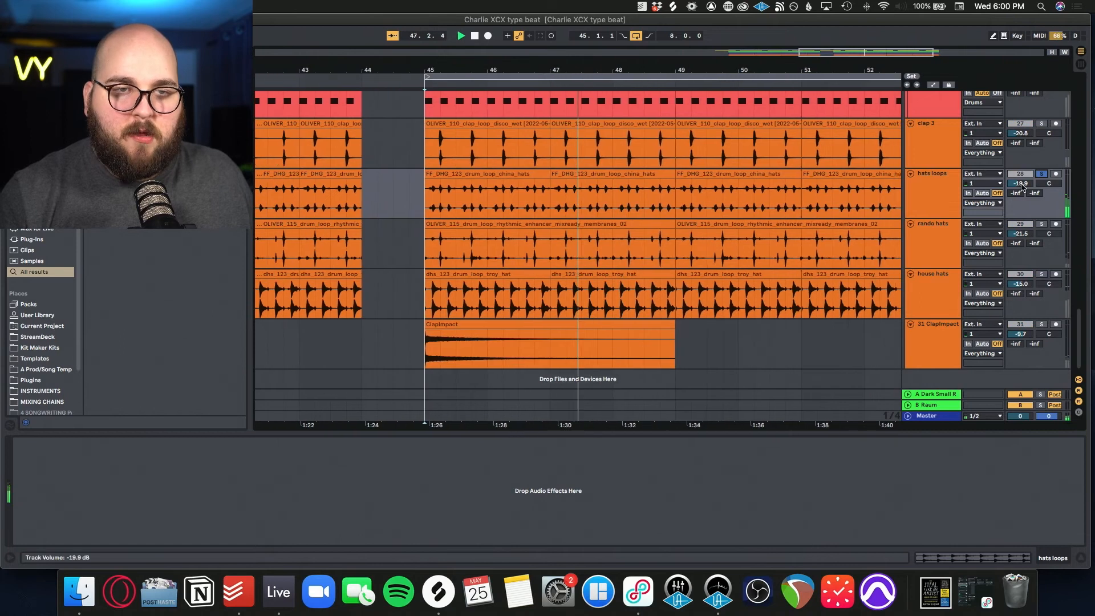
{"action": "left_click", "coordinate": [942, 196]}
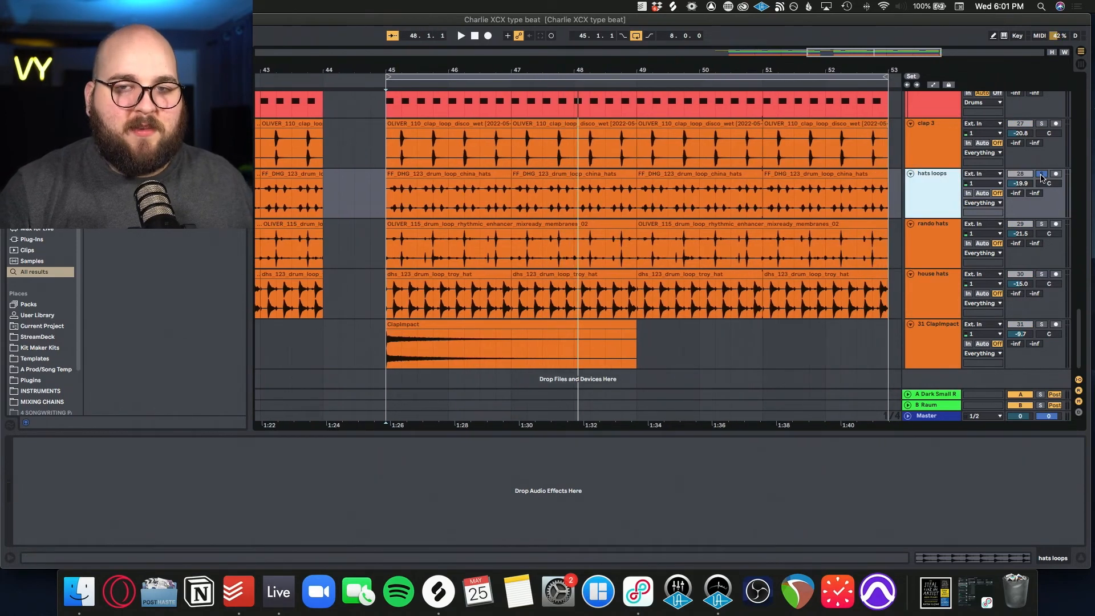
Audition the rando hats track soloed with its volume raised to -6.8 dB, and undo the volume change.
{"action": "left_click", "coordinate": [1041, 226]}
{"action": "left_click", "coordinate": [943, 241]}
{"action": "key", "text": "space"}
{"action": "left_click_drag", "start_coordinate": [1019, 233], "coordinate": [1020, 206]}
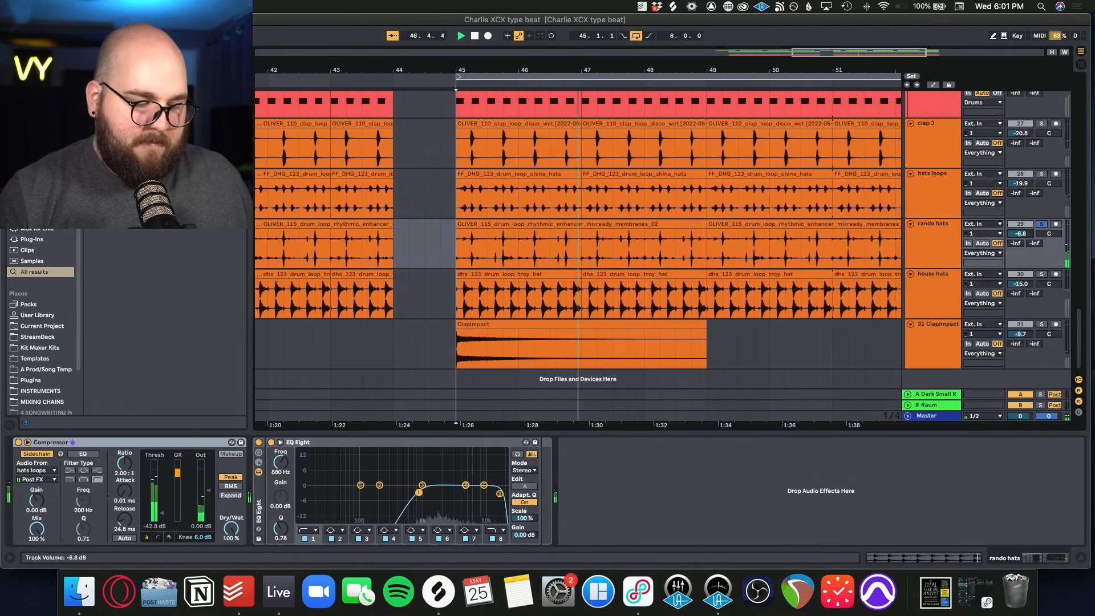
{"action": "key", "text": "space"}
{"action": "key", "text": "super+z"}
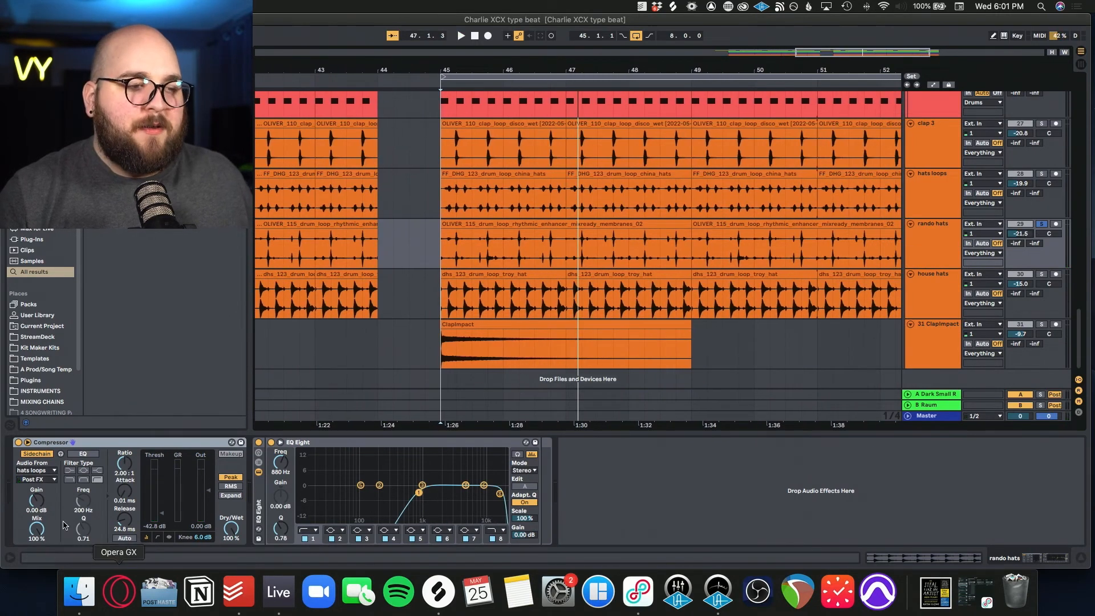
Turn off the rando hats track's Compressor and replay the loop with the track volume raised to about -4.0 dB.
{"action": "left_click", "coordinate": [18, 443]}
{"action": "key", "text": "space"}
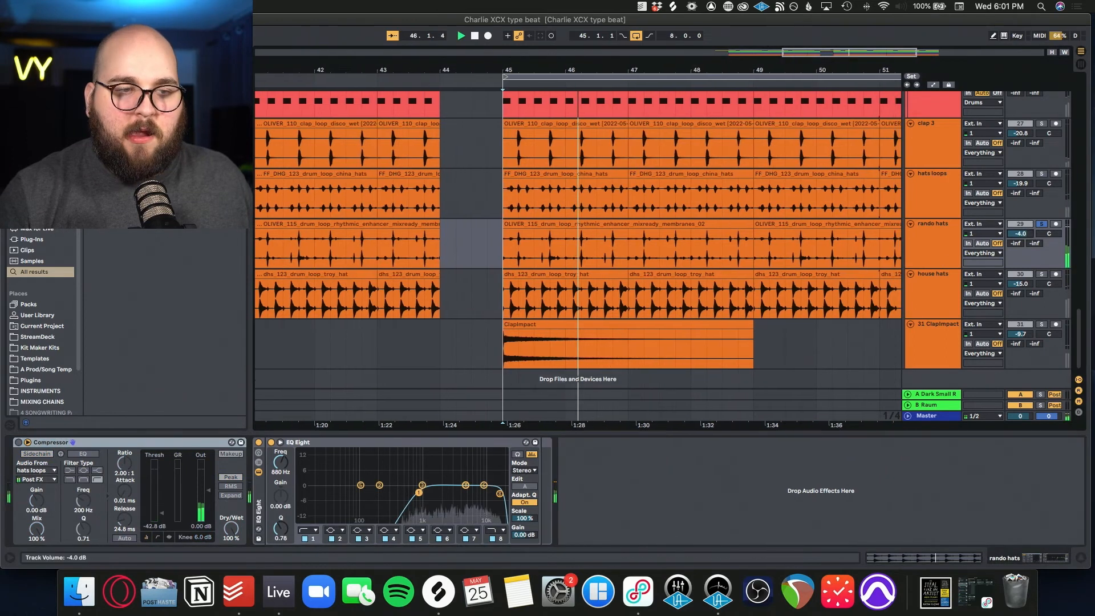
{"action": "left_click_drag", "start_coordinate": [1019, 233], "coordinate": [1020, 205]}
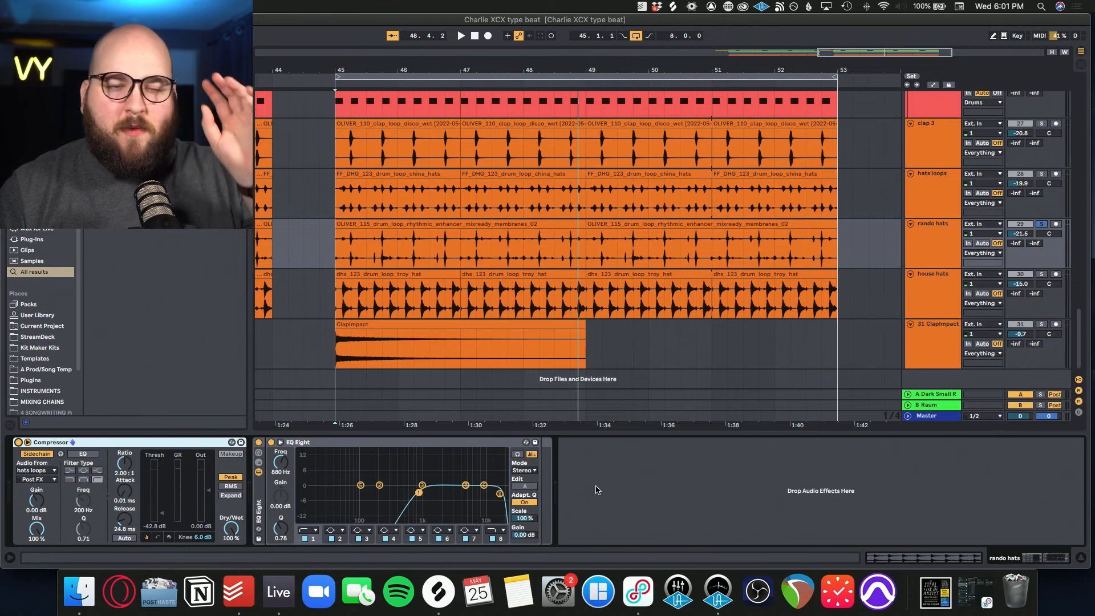
Examine the rando hats Compressor sidechained from hats loops, check the house hats track, and unsolo rando hats.
{"action": "left_click", "coordinate": [918, 251]}
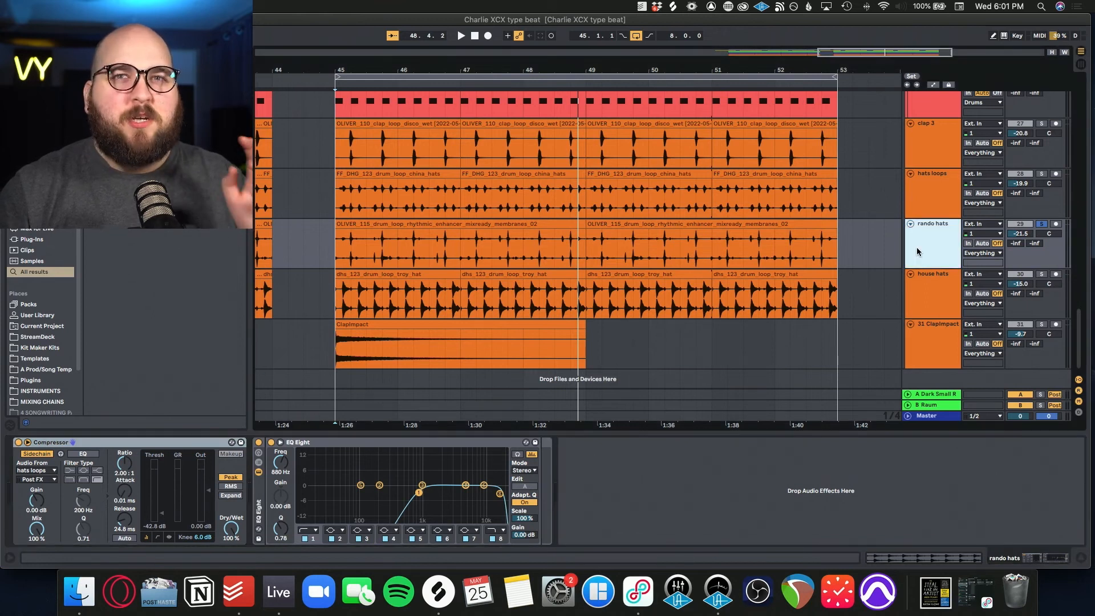
{"action": "left_click", "coordinate": [931, 298]}
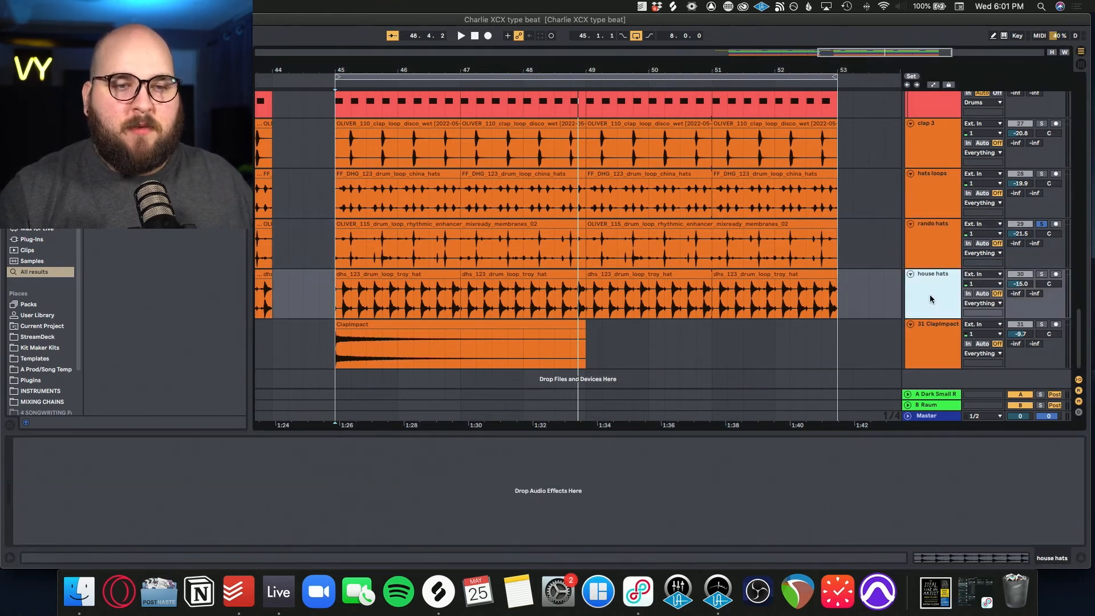
{"action": "left_click", "coordinate": [933, 255]}
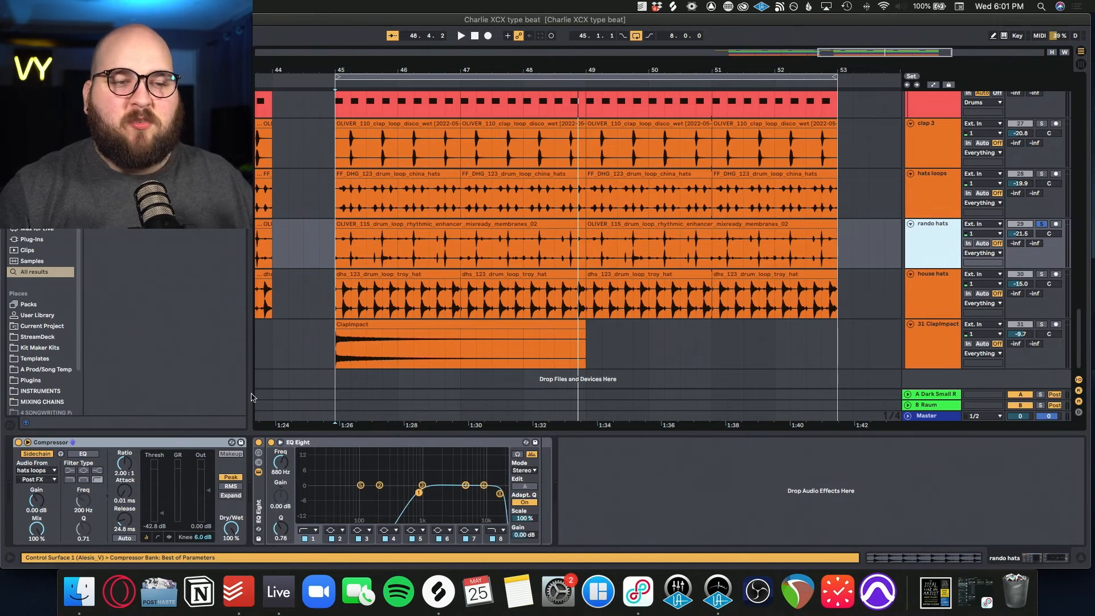
{"action": "left_click", "coordinate": [507, 245]}
{"action": "left_click", "coordinate": [922, 247]}
{"action": "left_click", "coordinate": [931, 303]}
{"action": "scroll", "coordinate": [736, 300], "scroll_direction": "right", "scroll_amount": 3}
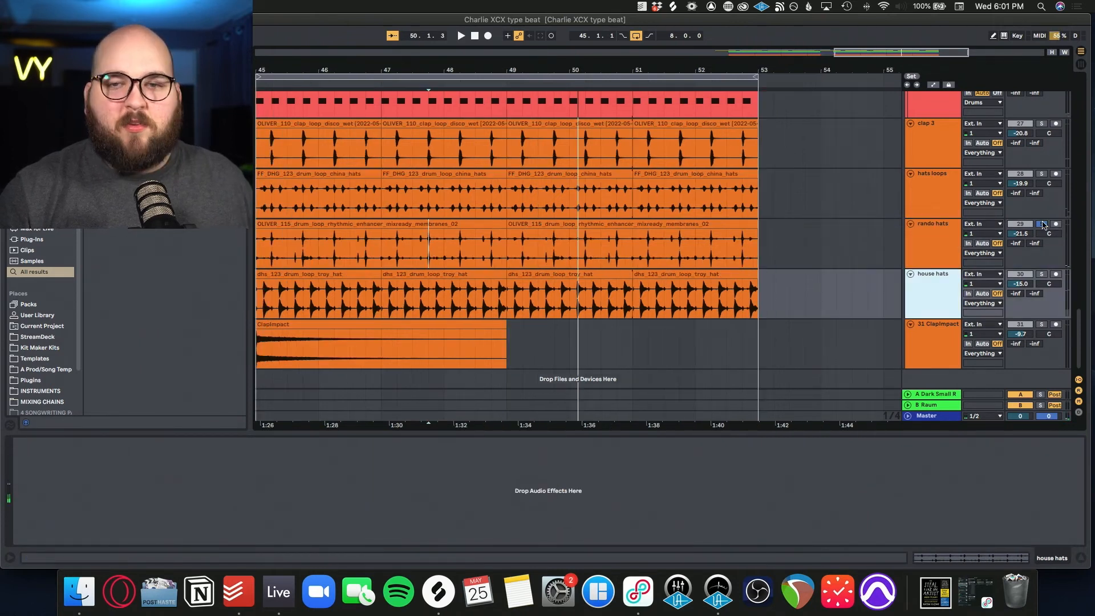
{"action": "left_click", "coordinate": [1042, 224]}
Audition the ClapImpact track soloed from bar 45.
{"action": "scroll", "coordinate": [854, 264], "scroll_direction": "down", "scroll_amount": 5}
{"action": "left_click", "coordinate": [621, 350]}
{"action": "scroll", "coordinate": [621, 351], "scroll_direction": "up", "scroll_amount": 6}
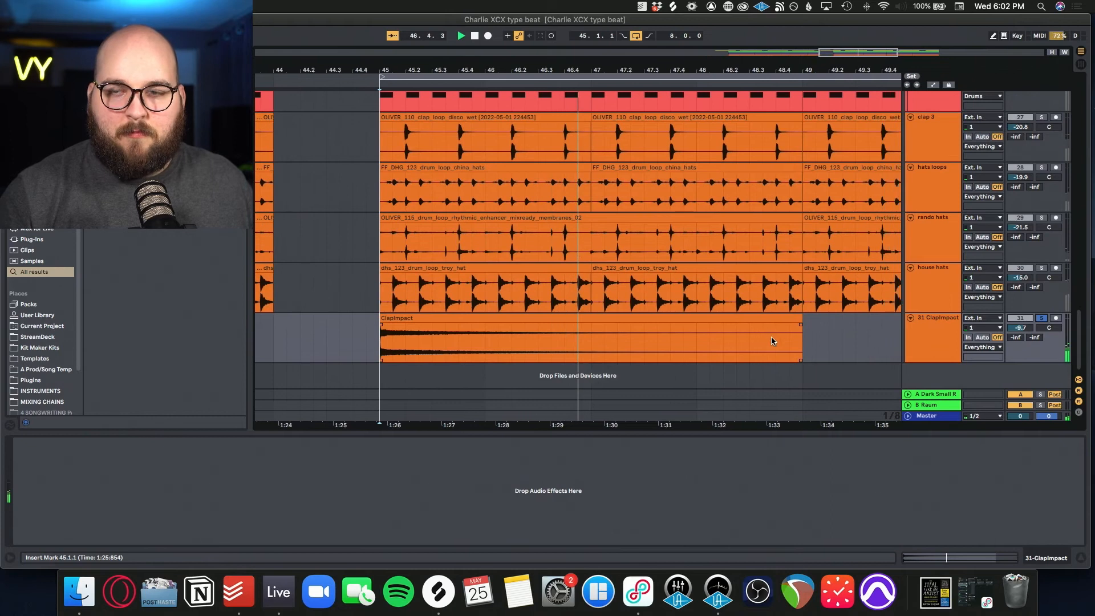
{"action": "scroll", "coordinate": [799, 330], "scroll_direction": "down", "scroll_amount": 5}
Examine the LinMB Stereo multiband plug-in on the Master track while the beat plays from bar 45, and close its window.
{"action": "scroll", "coordinate": [835, 323], "scroll_direction": "up", "scroll_amount": 10}
{"action": "scroll", "coordinate": [836, 323], "scroll_direction": "up", "scroll_amount": 15}
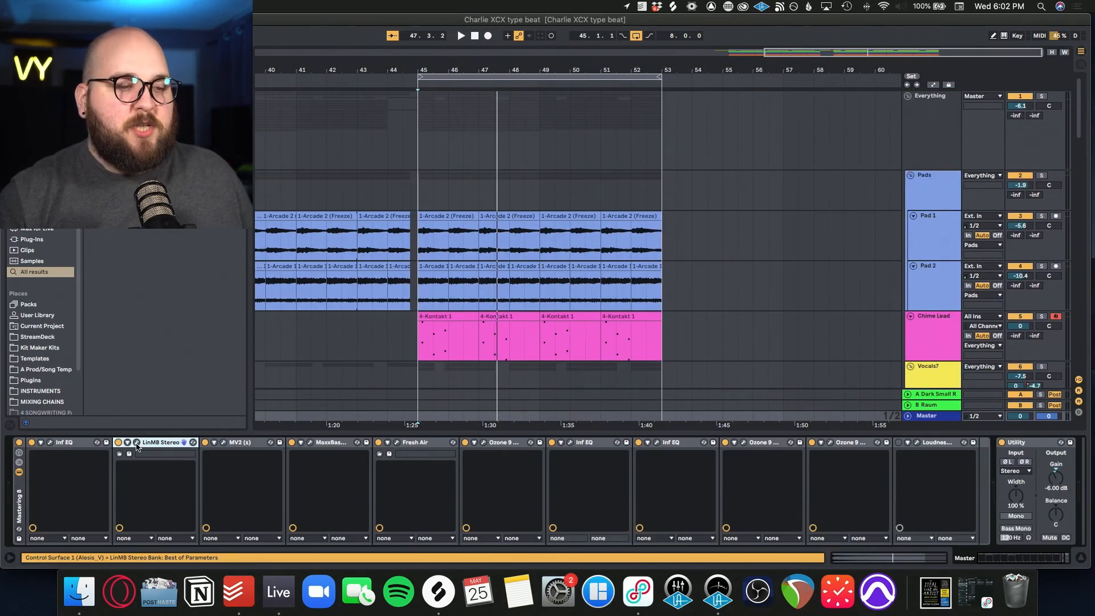
{"action": "left_click", "coordinate": [137, 444]}
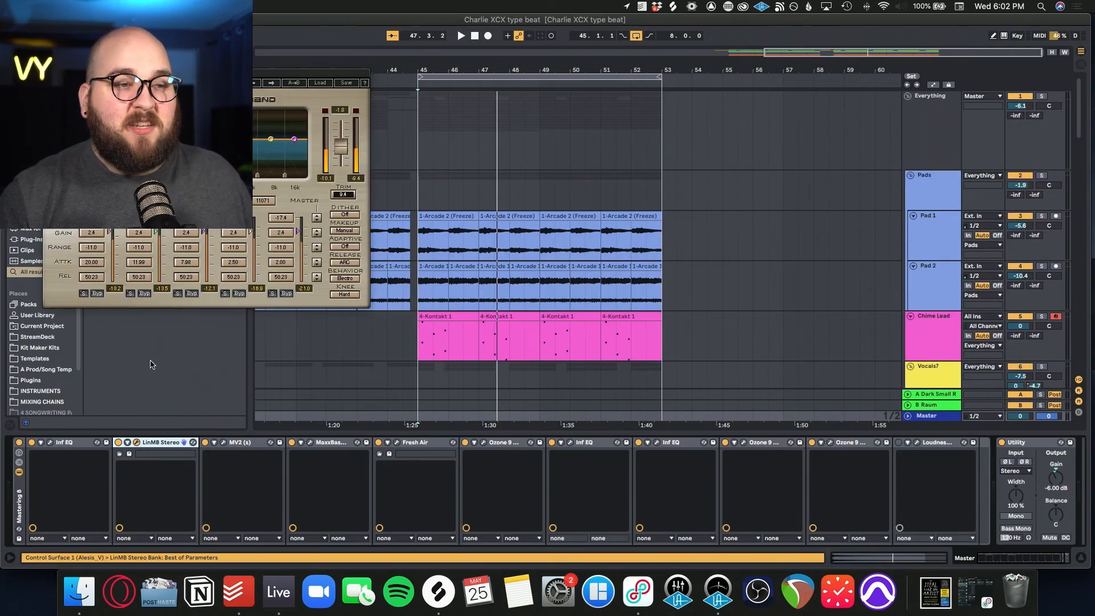
{"action": "left_click_drag", "start_coordinate": [172, 76], "coordinate": [563, 144]}
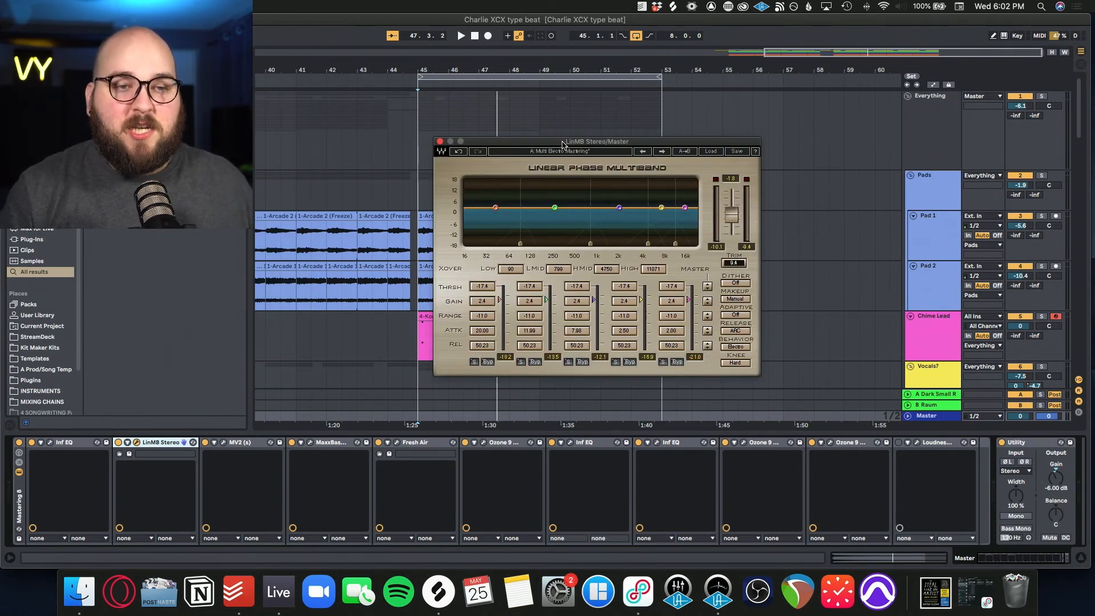
{"action": "left_click_drag", "start_coordinate": [562, 144], "coordinate": [571, 147]}
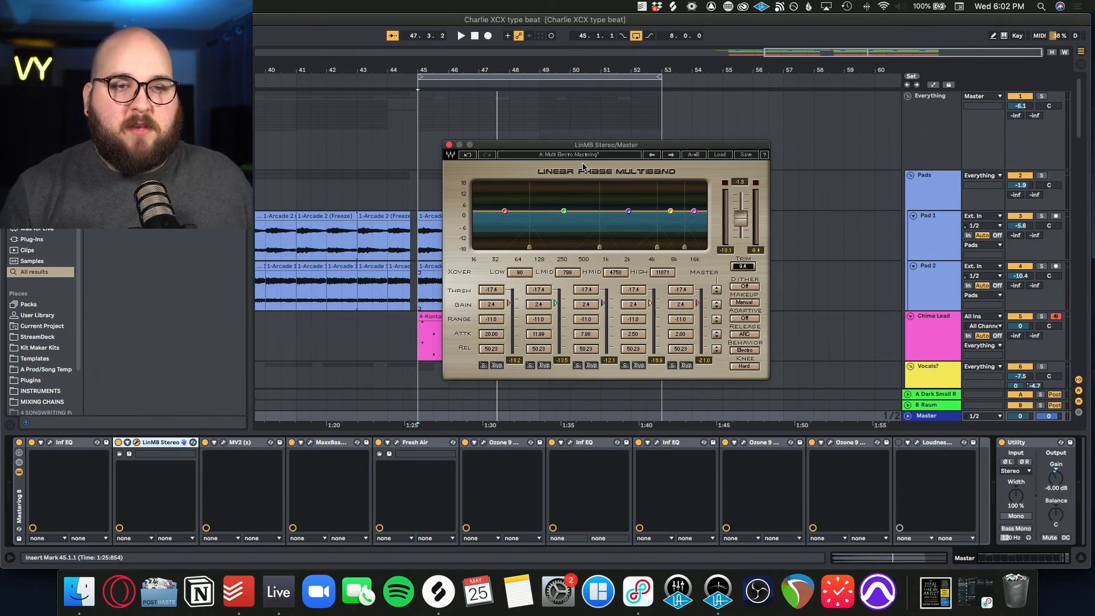
{"action": "key", "text": "space"}
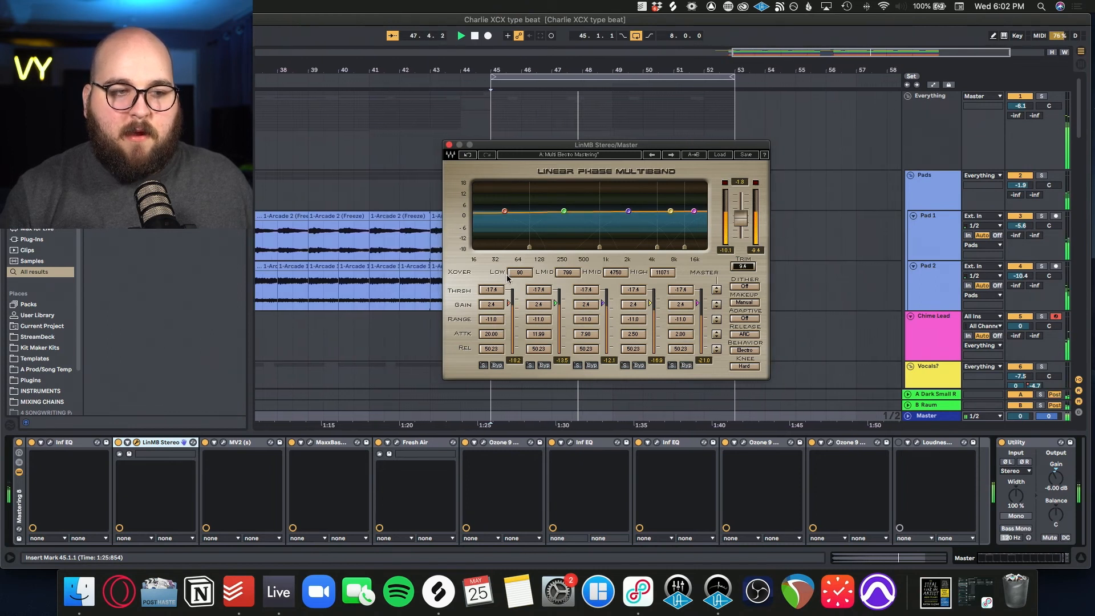
{"action": "key", "text": "space"}
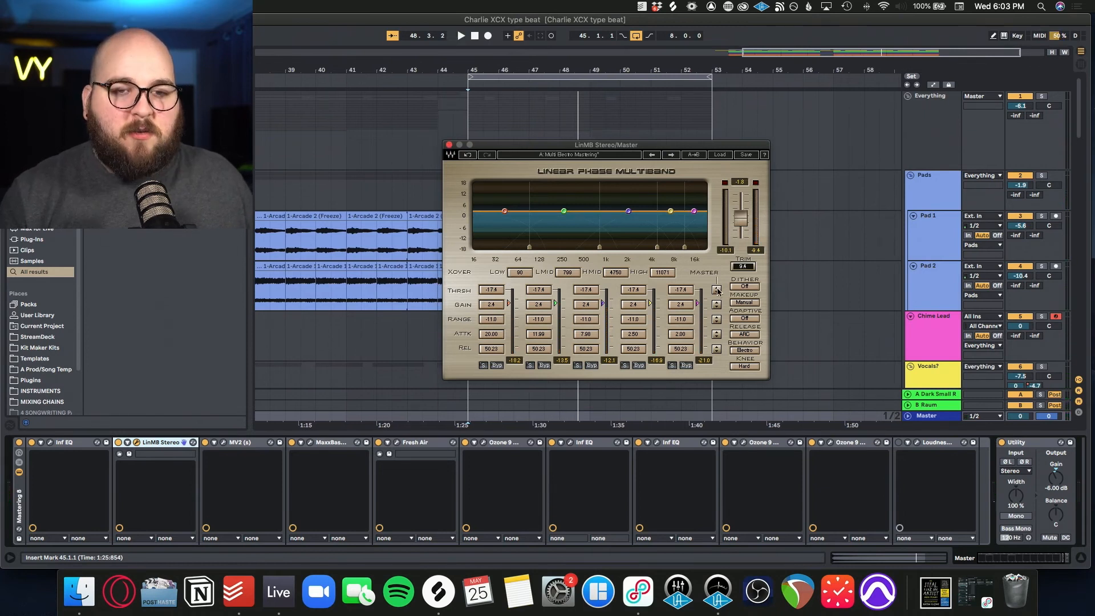
{"action": "left_click", "coordinate": [448, 145]}
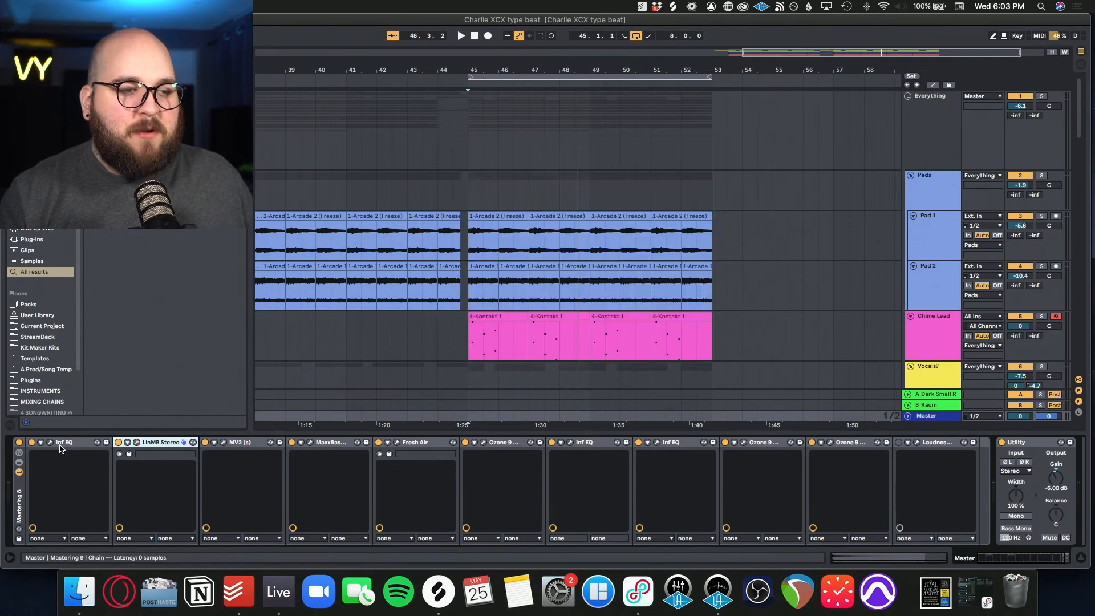
Examine the first Inf EQ and the MV2 plug-in in the Master track's mastering chain, closing each window.
{"action": "left_click", "coordinate": [55, 445]}
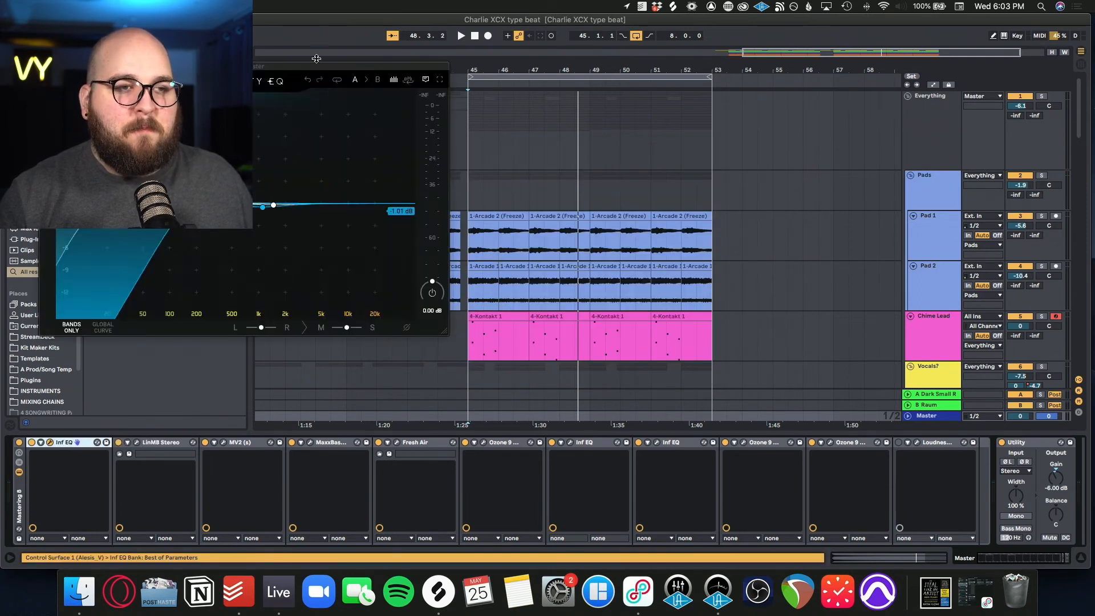
{"action": "left_click_drag", "start_coordinate": [299, 67], "coordinate": [680, 128]}
{"action": "left_click", "coordinate": [427, 128]}
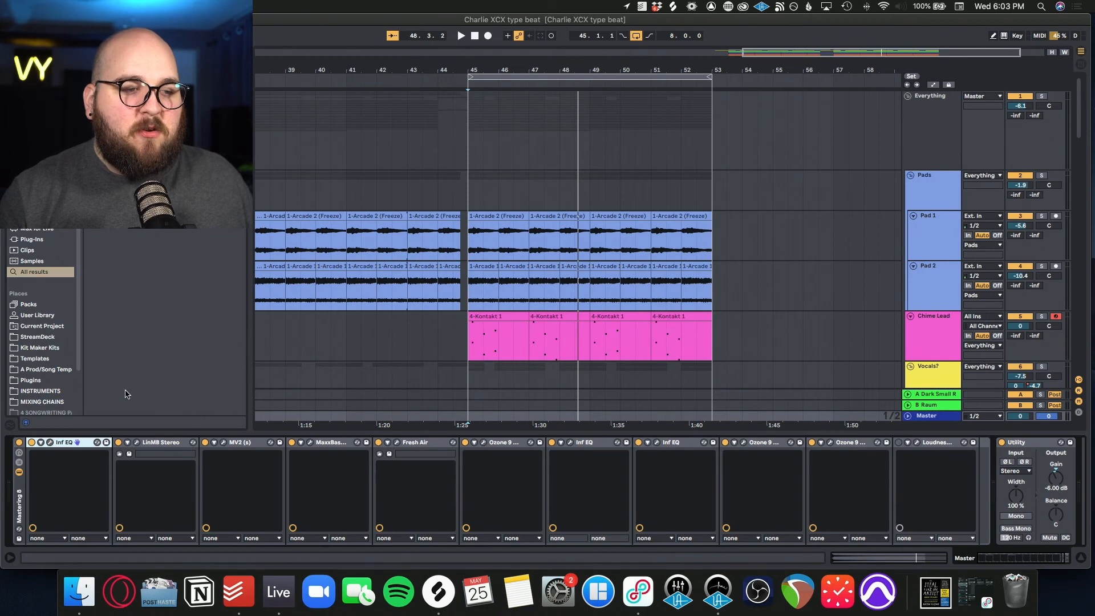
{"action": "left_click", "coordinate": [223, 444]}
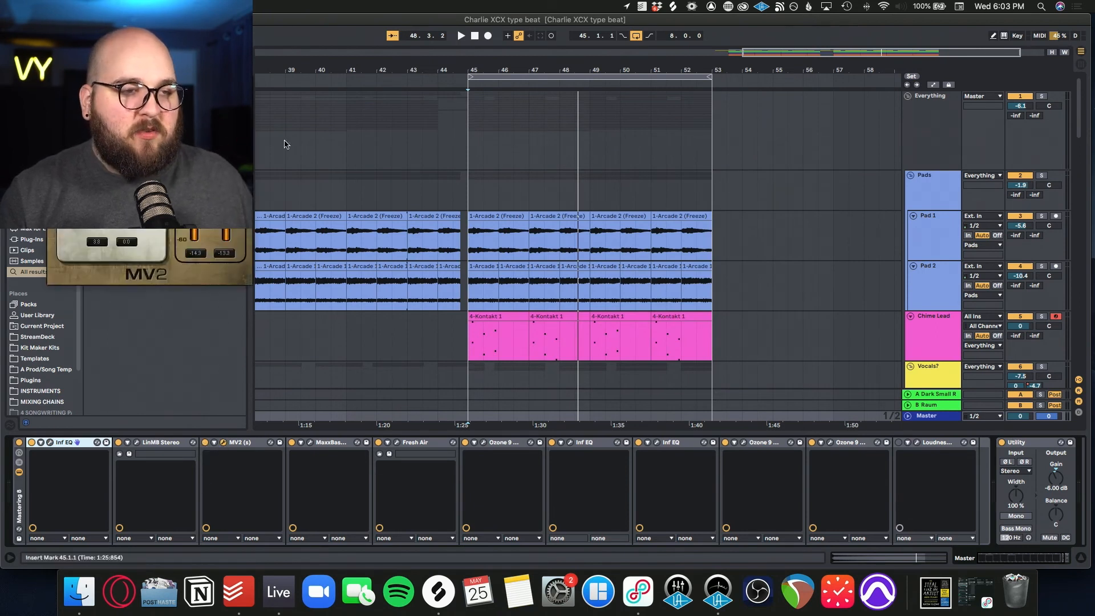
{"action": "left_click_drag", "start_coordinate": [201, 219], "coordinate": [641, 230]}
{"action": "left_click", "coordinate": [599, 222]}
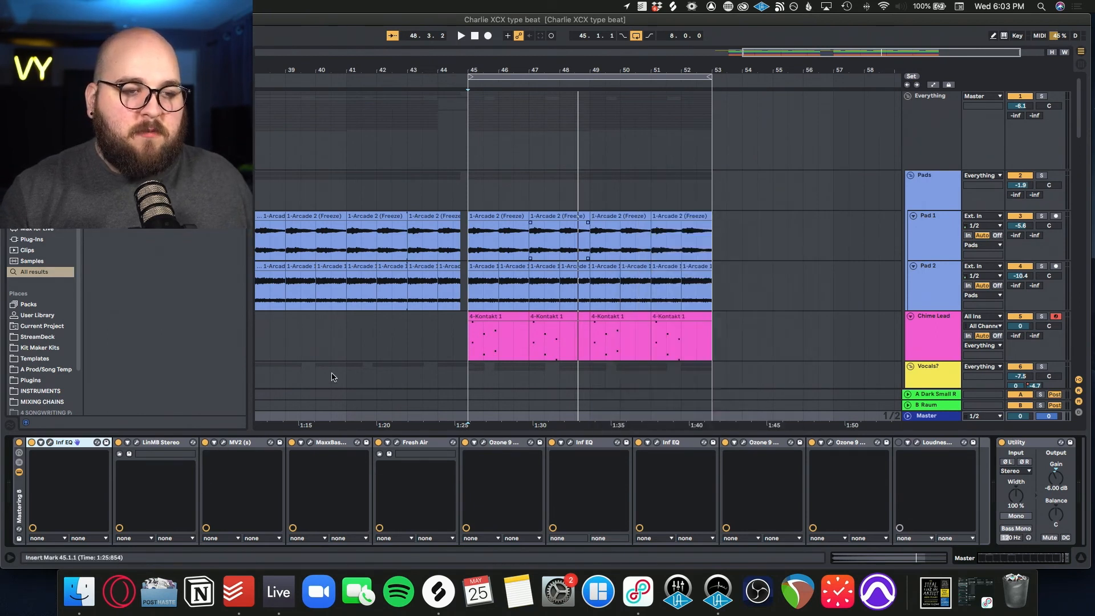
Check the MaxxBass, Fresh Air and Ozone 9 Exciter settings in the mastering chain, closing each plug-in window.
{"action": "left_click", "coordinate": [310, 443]}
{"action": "left_click", "coordinate": [477, 231]}
{"action": "left_click", "coordinate": [396, 442]}
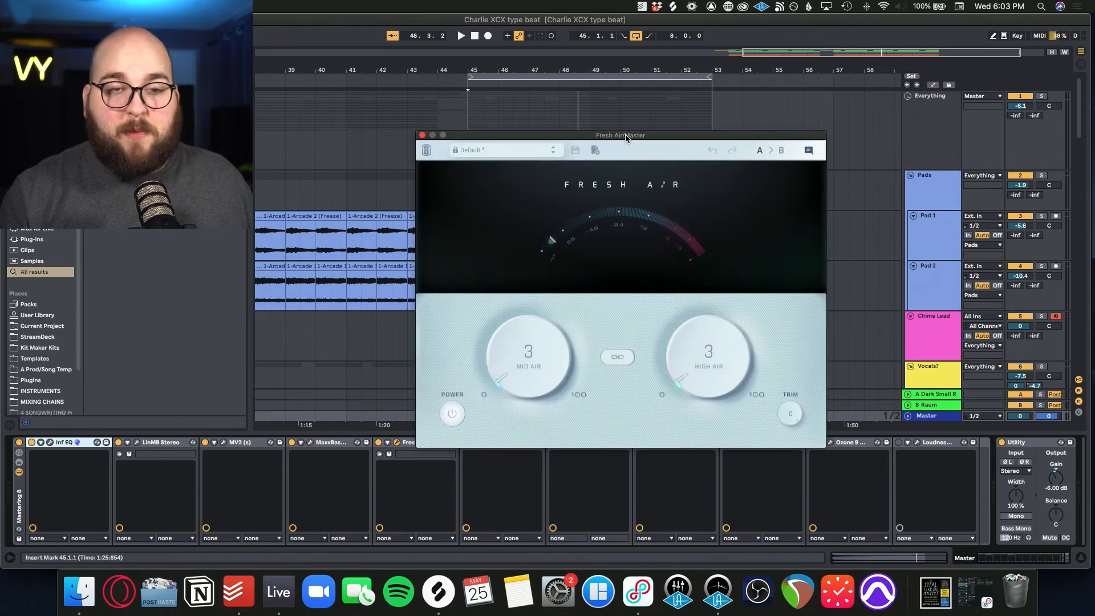
{"action": "left_click", "coordinate": [422, 136]}
{"action": "left_click", "coordinate": [483, 442]}
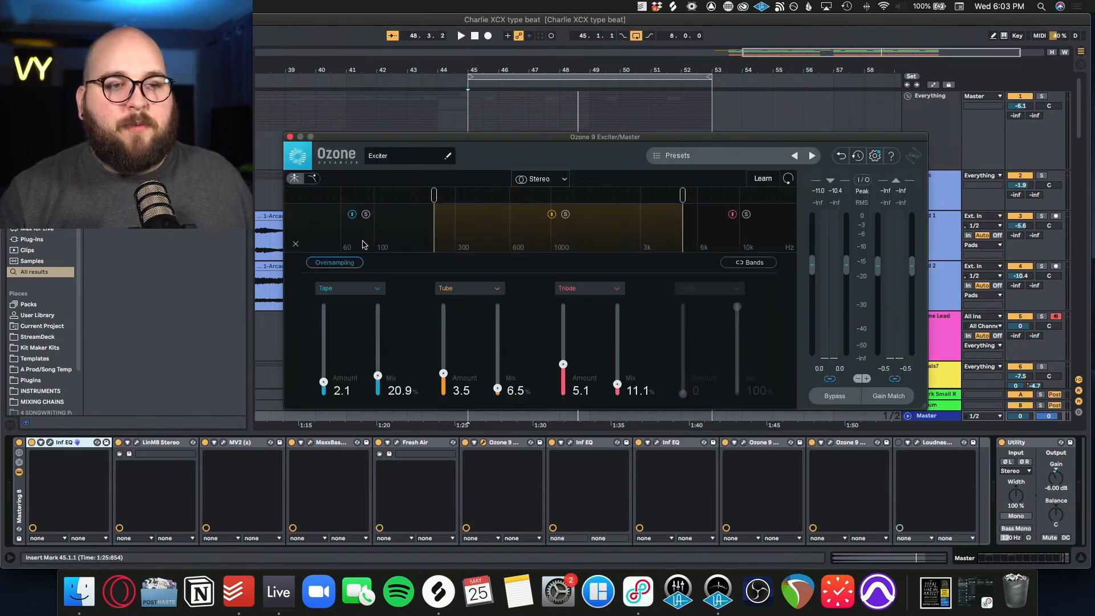
{"action": "left_click", "coordinate": [290, 137]}
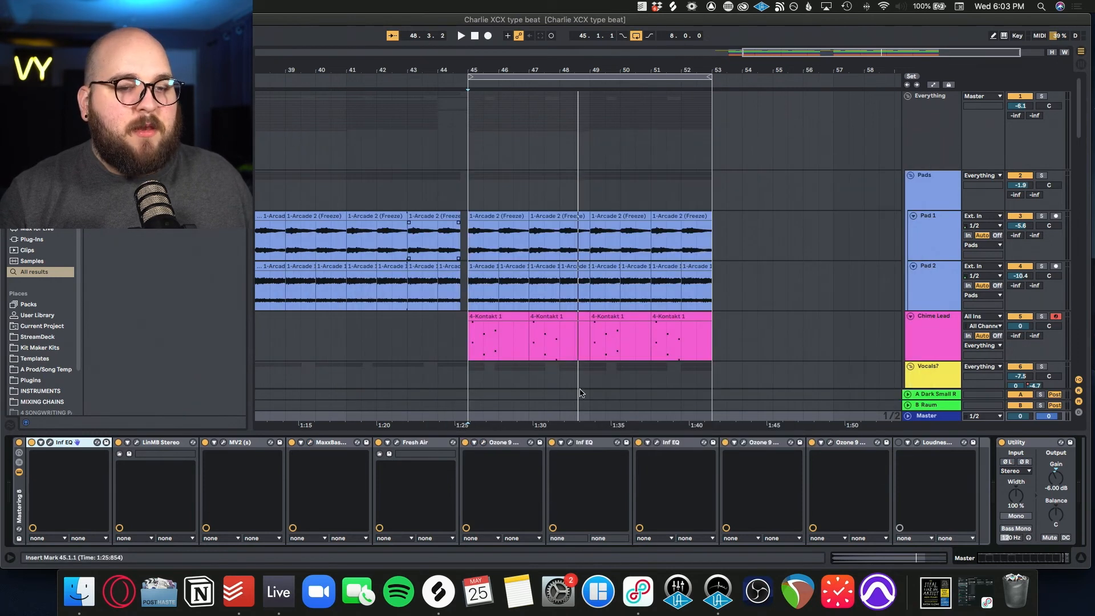
Examine the two later Inf EQs, the Ozone 9 Vintage Limiter and the Ozone 9 Maximizer on the Master track, closing their windows.
{"action": "left_click", "coordinate": [569, 442]}
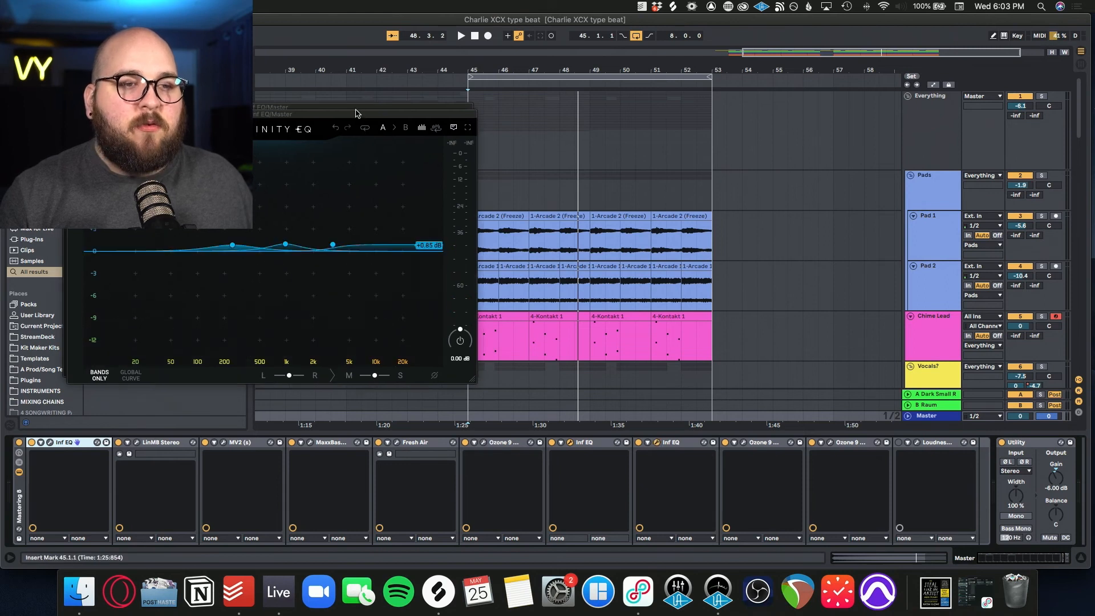
{"action": "left_click", "coordinate": [657, 442]}
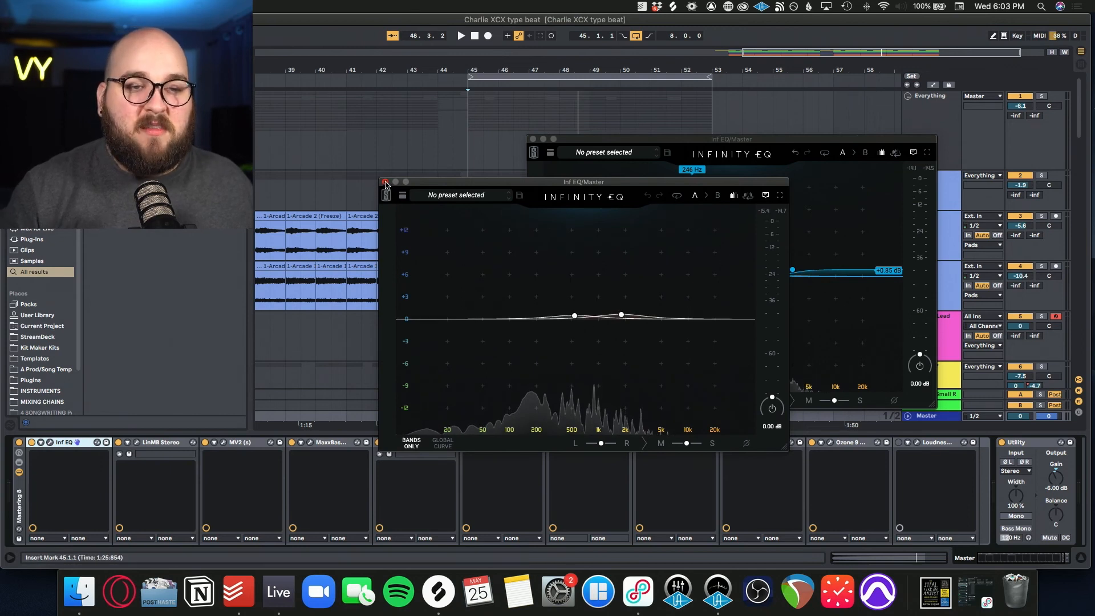
{"action": "left_click", "coordinate": [386, 182]}
{"action": "left_click", "coordinate": [533, 140]}
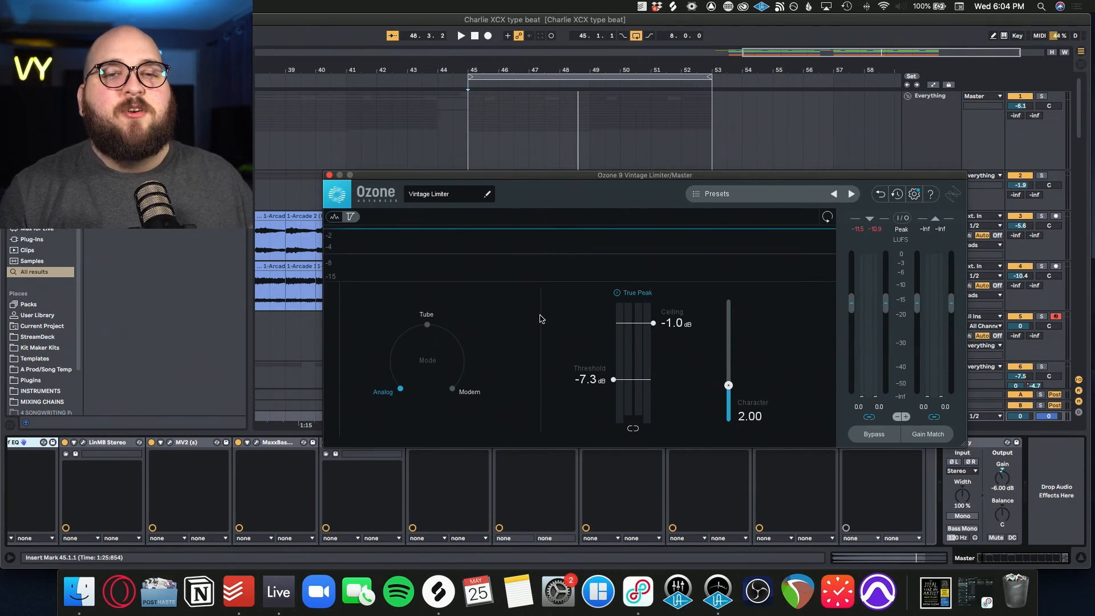
{"action": "left_click", "coordinate": [330, 177]}
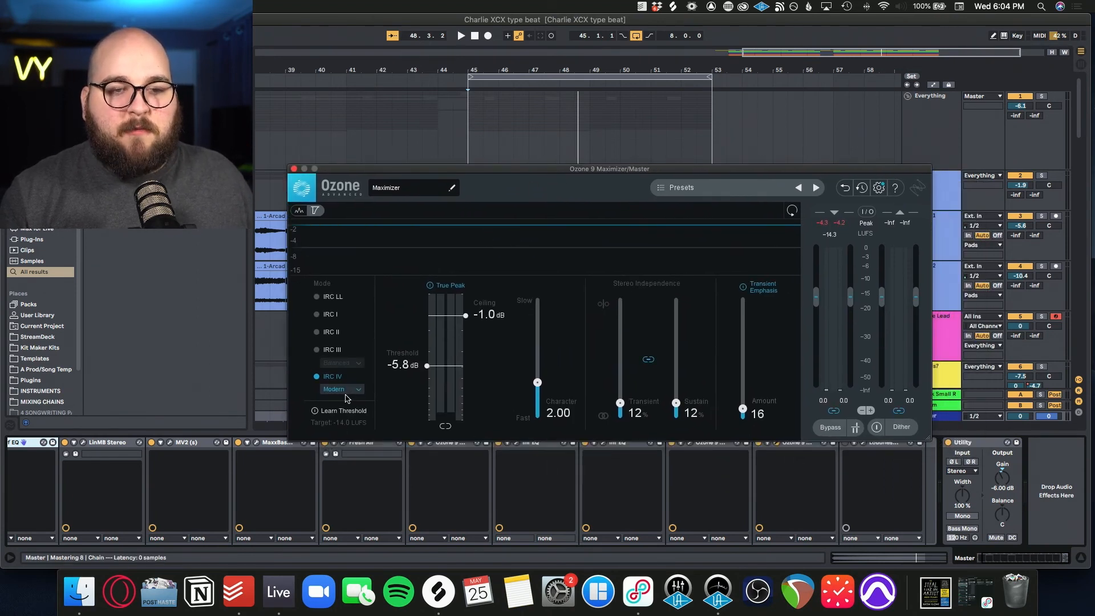
{"action": "left_click", "coordinate": [291, 167]}
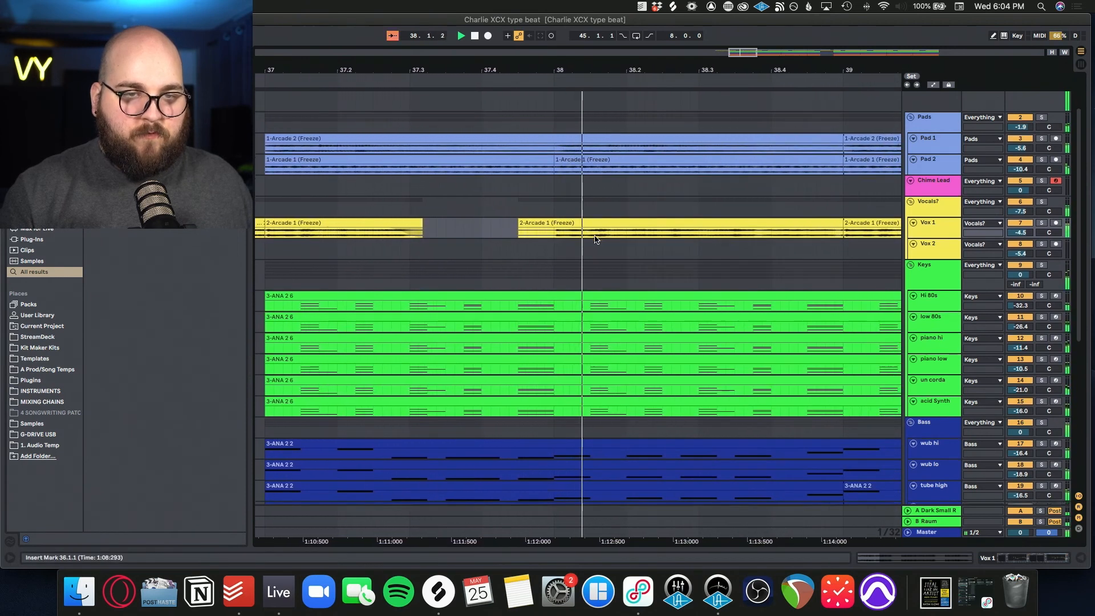
Review the full arrangement during playback from bar 36 into the section after bar 45, examining all track groups from pads to drums.
{"action": "scroll", "coordinate": [594, 239], "scroll_direction": "down", "scroll_amount": 10}
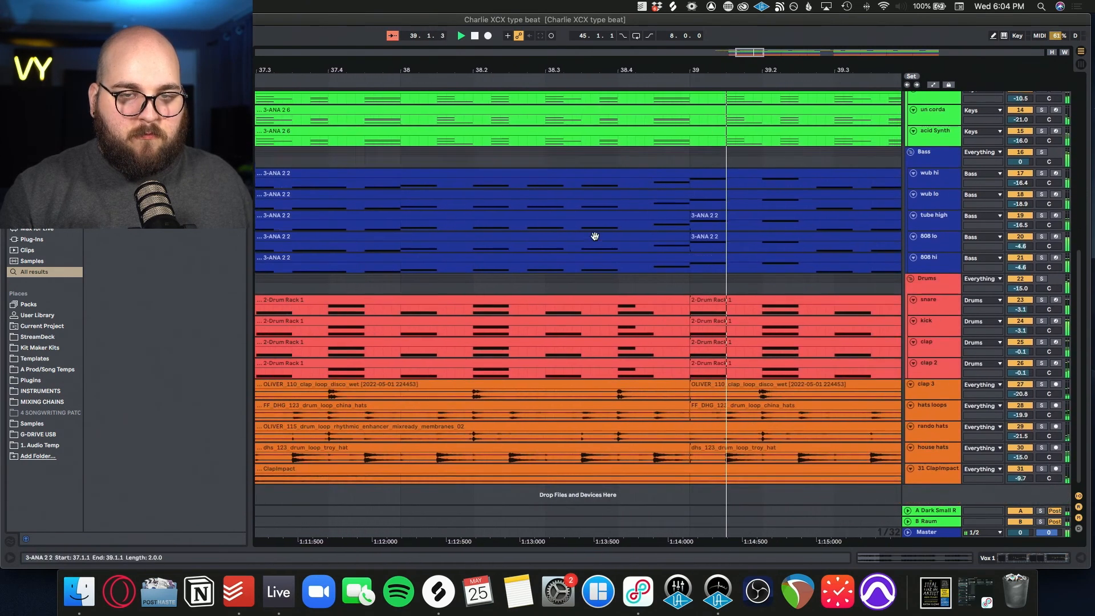
{"action": "scroll", "coordinate": [595, 237], "scroll_direction": "up", "scroll_amount": 10}
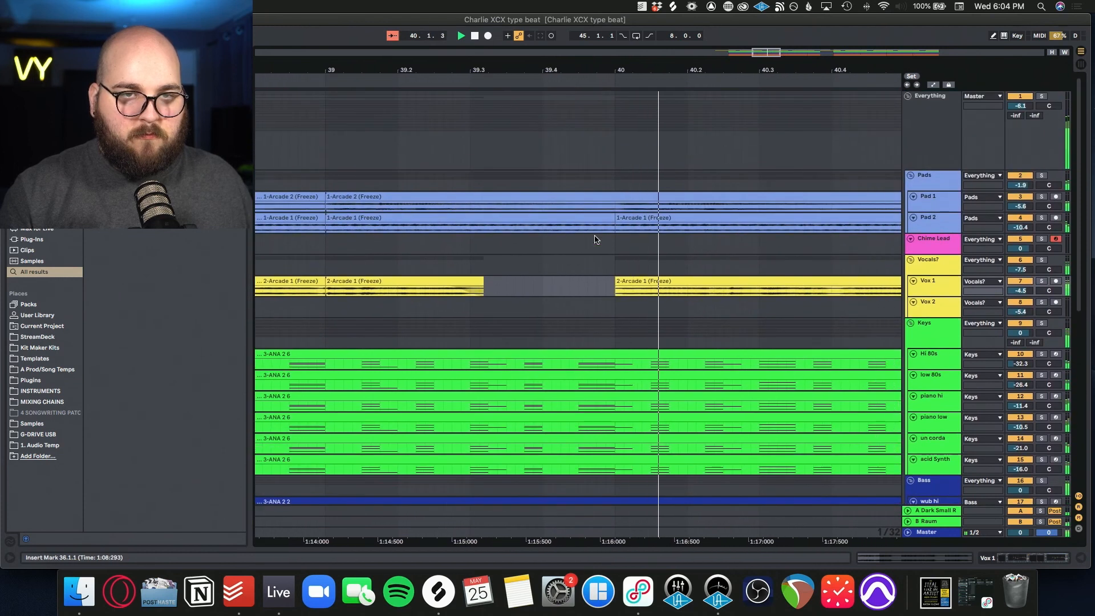
{"action": "scroll", "coordinate": [594, 239], "scroll_direction": "down", "scroll_amount": 2}
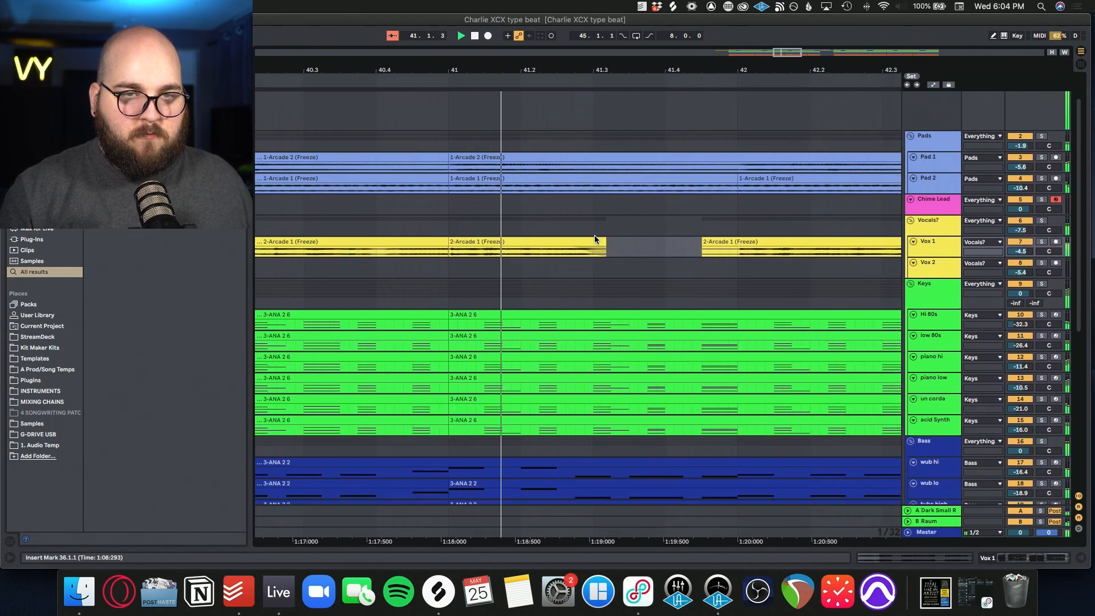
{"action": "scroll", "coordinate": [595, 239], "scroll_direction": "right", "scroll_amount": 5}
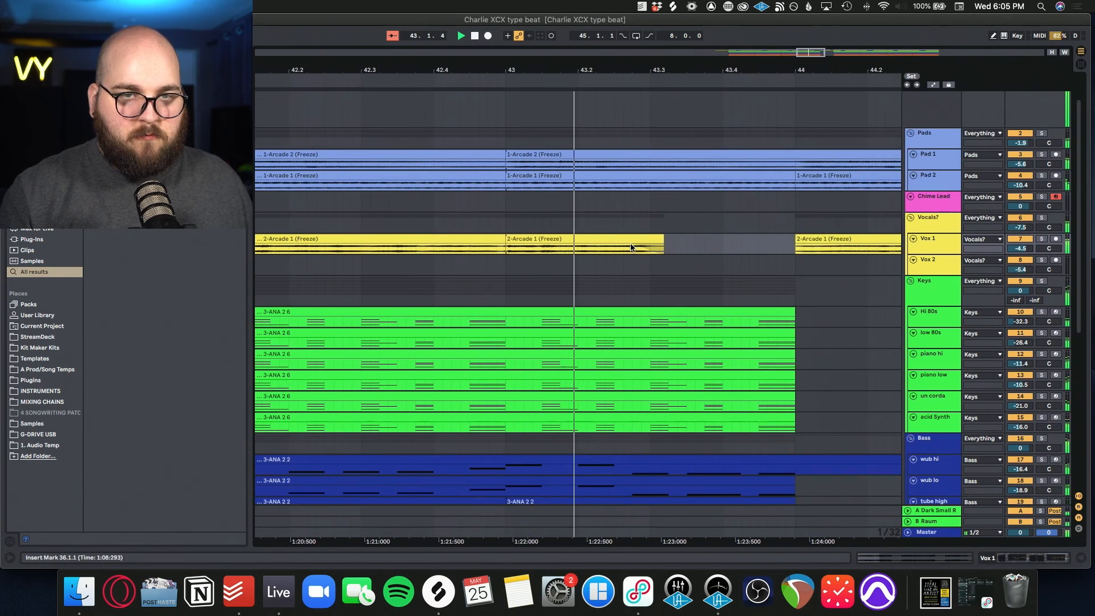
{"action": "scroll", "coordinate": [631, 247], "scroll_direction": "down", "scroll_amount": 2}
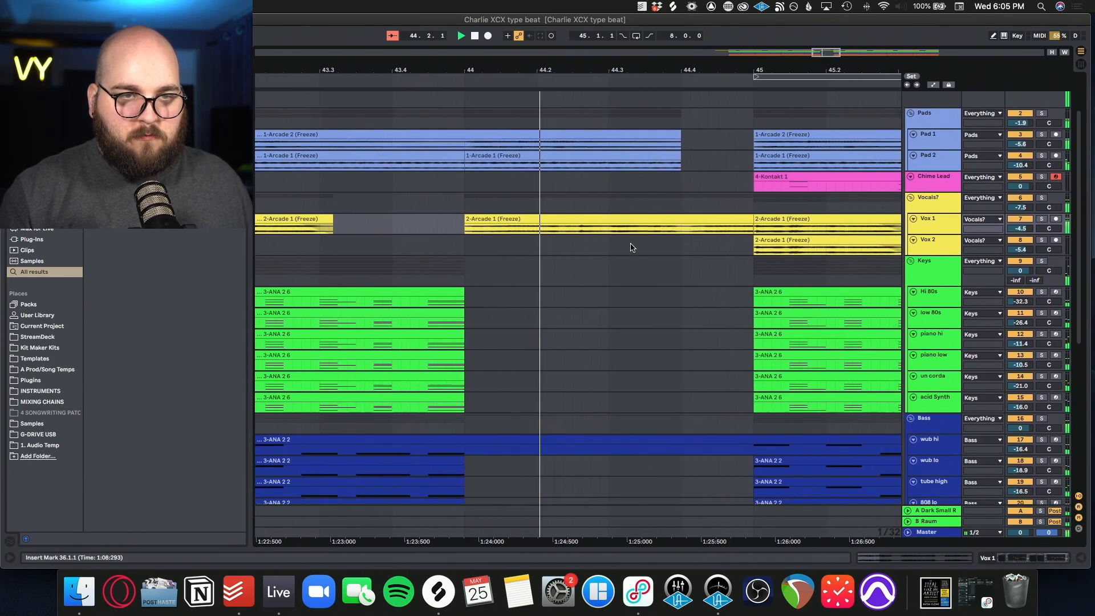
{"action": "scroll", "coordinate": [631, 247], "scroll_direction": "up", "scroll_amount": 3}
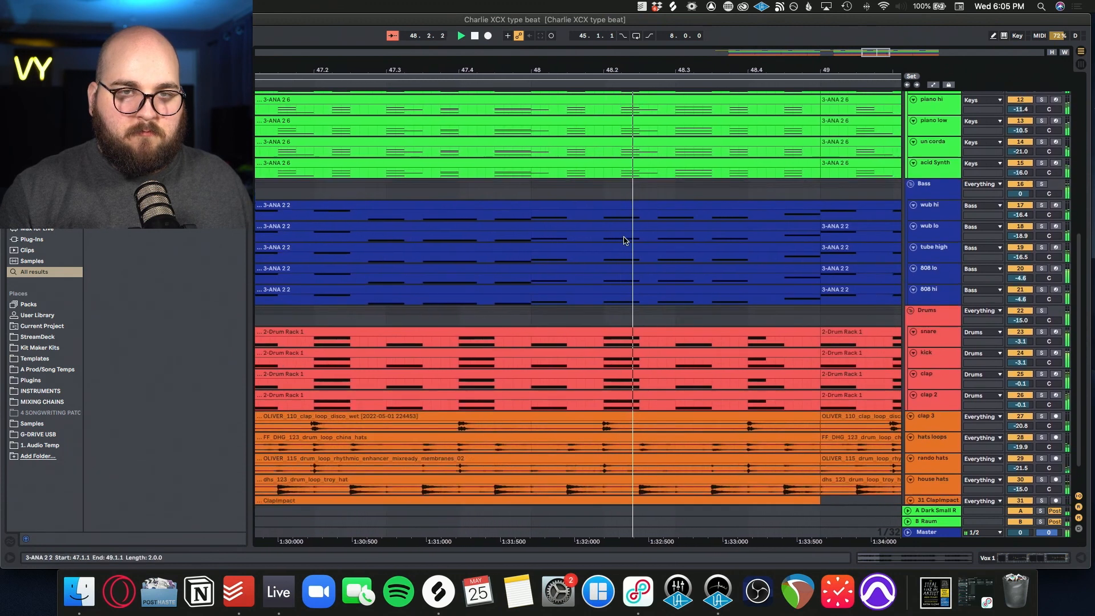
{"action": "scroll", "coordinate": [631, 244], "scroll_direction": "up", "scroll_amount": 2}
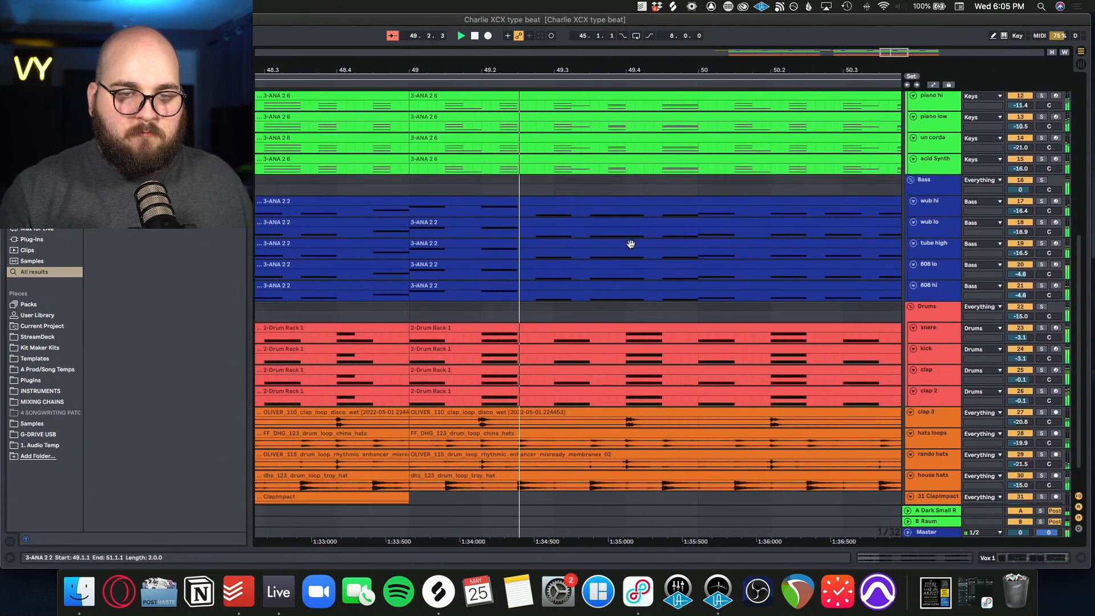
{"action": "scroll", "coordinate": [631, 244], "scroll_direction": "up", "scroll_amount": 2}
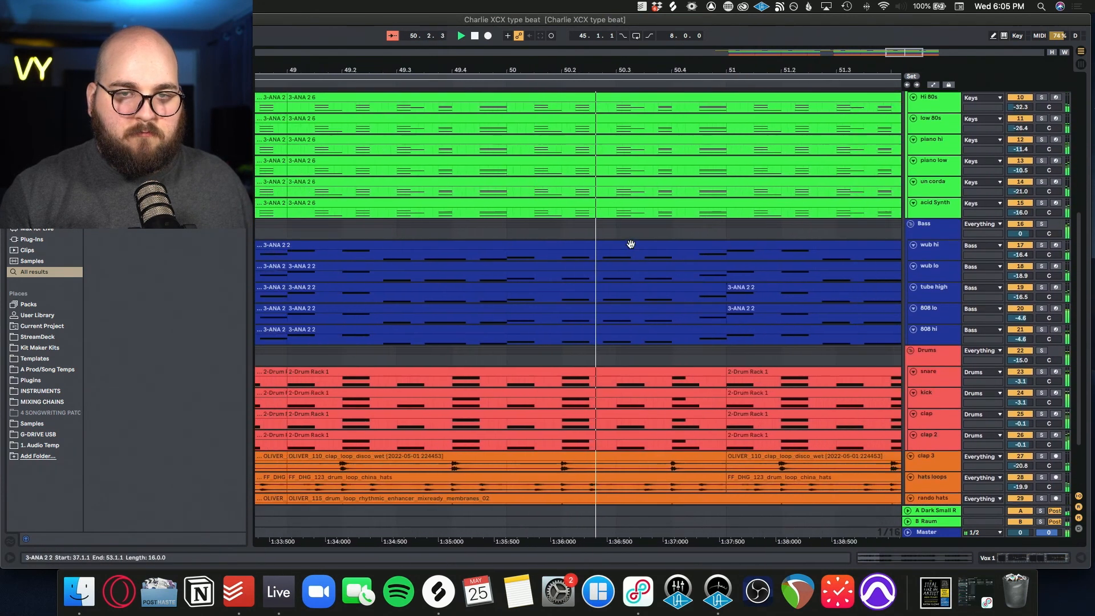
{"action": "scroll", "coordinate": [630, 244], "scroll_direction": "up", "scroll_amount": 12}
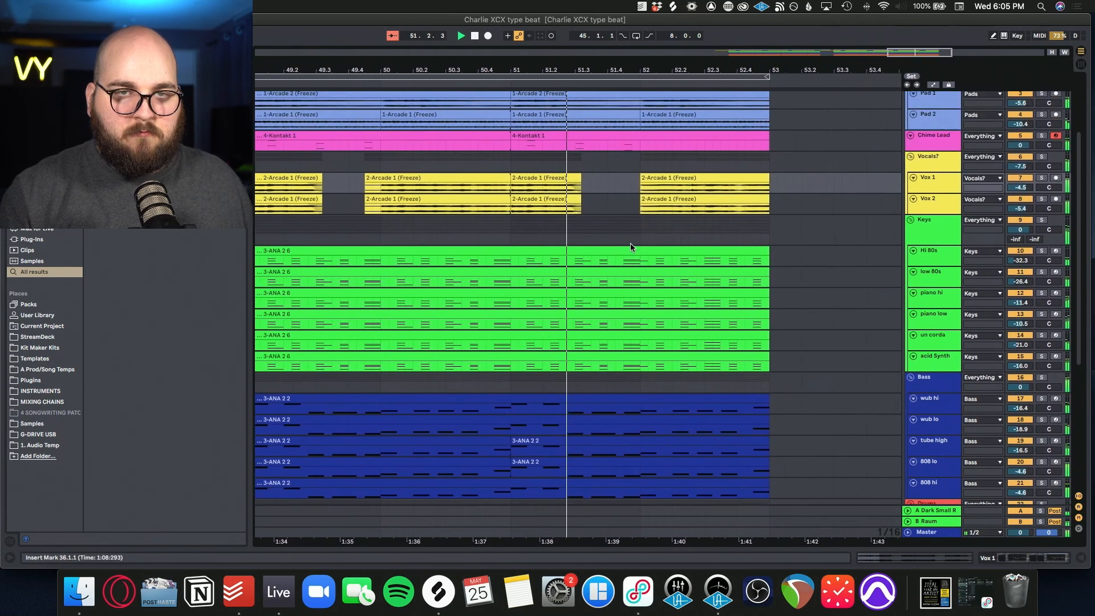